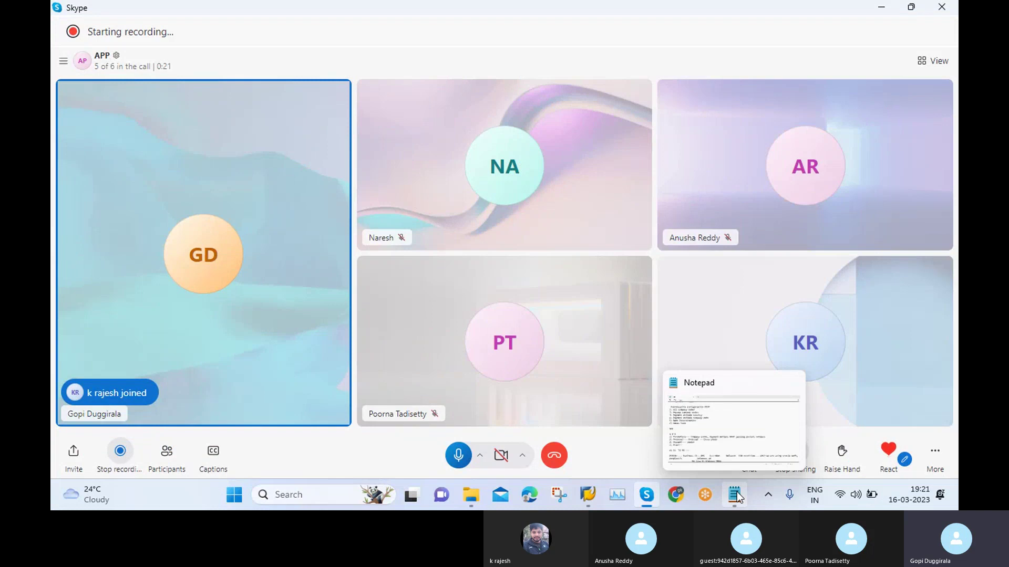
Open the APP notes in Notepad and review the FBZP prerequisite configuration list, from all company codes to house bank.
{"action": "left_click", "coordinate": [736, 495]}
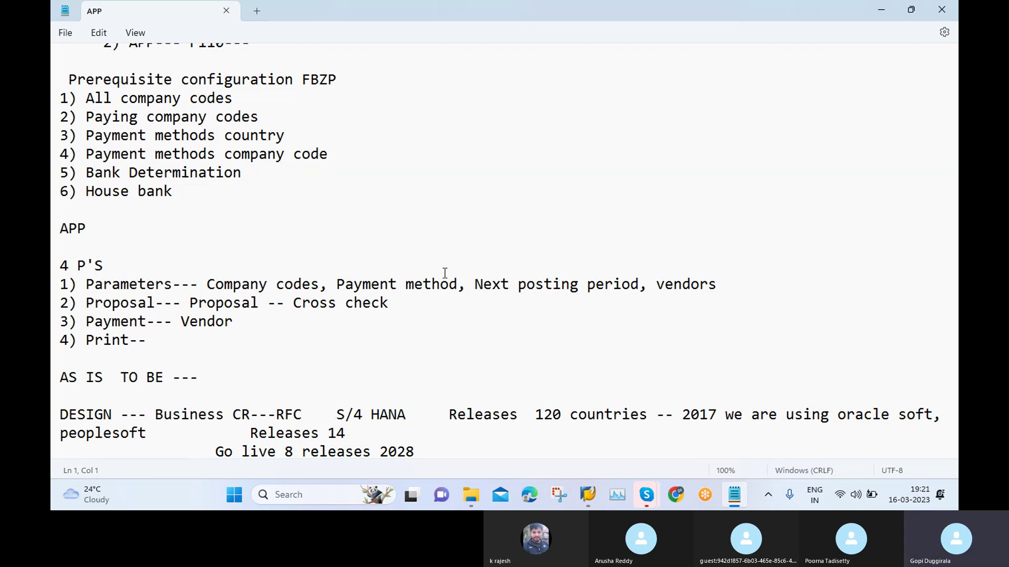
{"action": "scroll", "coordinate": [445, 273], "scroll_direction": "up", "scroll_amount": 1}
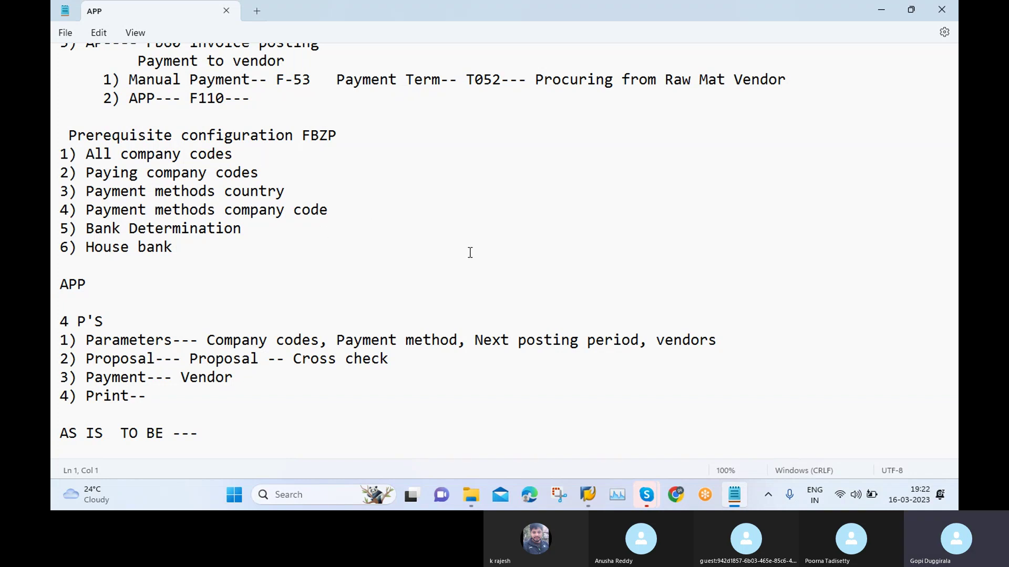
{"action": "scroll", "coordinate": [471, 253], "scroll_direction": "up", "scroll_amount": 3}
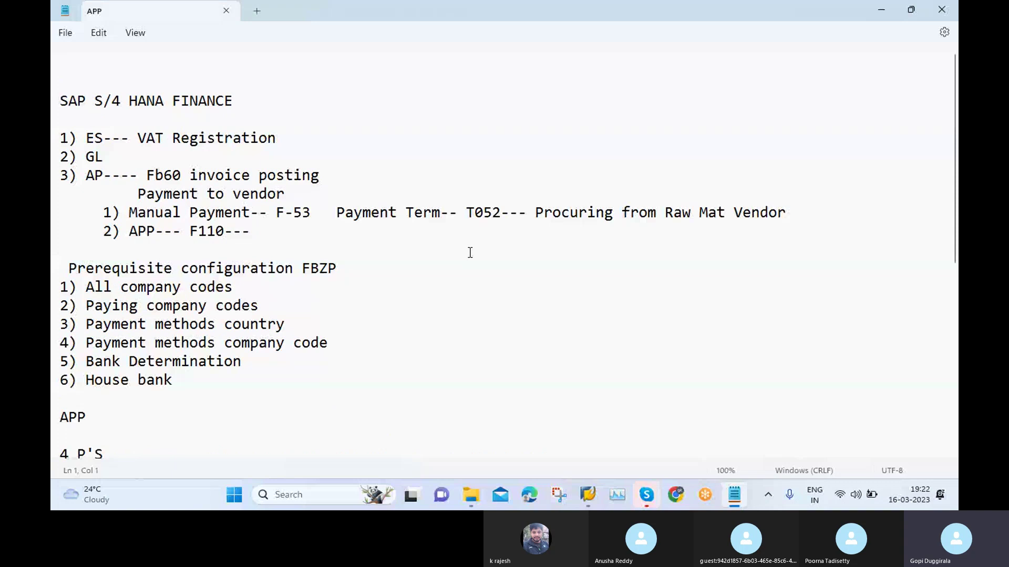
{"action": "scroll", "coordinate": [470, 253], "scroll_direction": "down", "scroll_amount": 4}
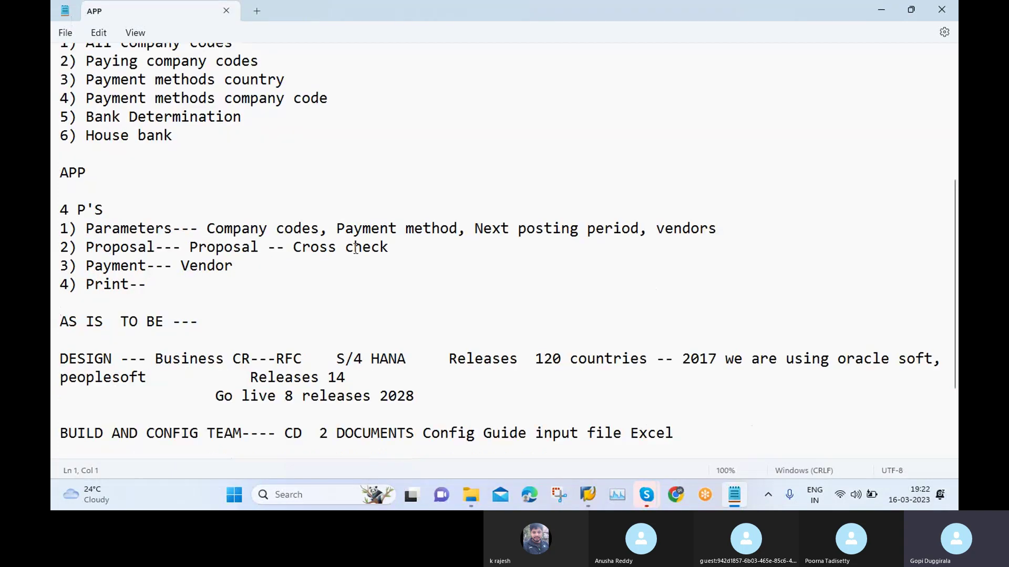
{"action": "scroll", "coordinate": [357, 249], "scroll_direction": "up", "scroll_amount": 1}
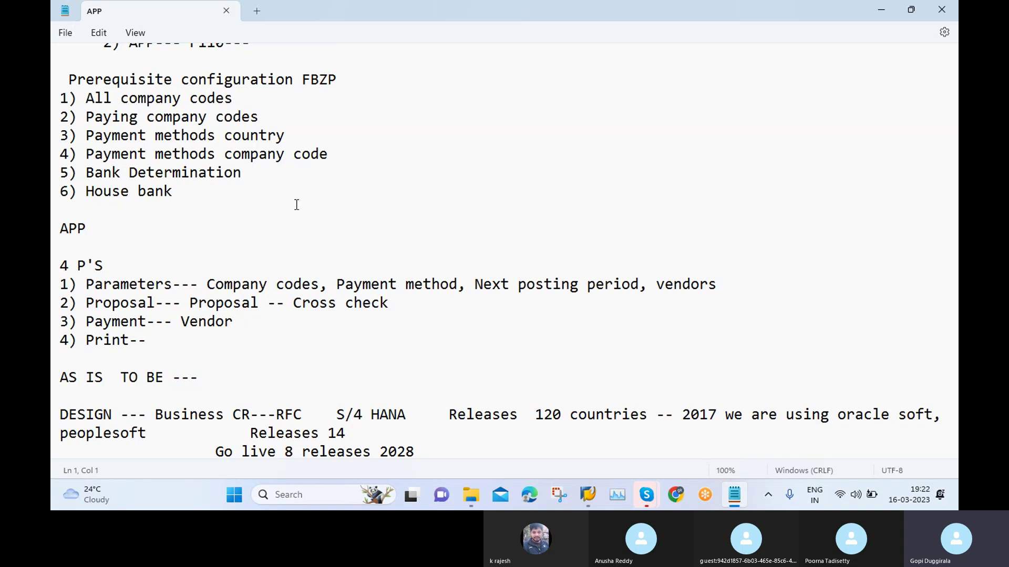
{"action": "scroll", "coordinate": [297, 204], "scroll_direction": "up", "scroll_amount": 1}
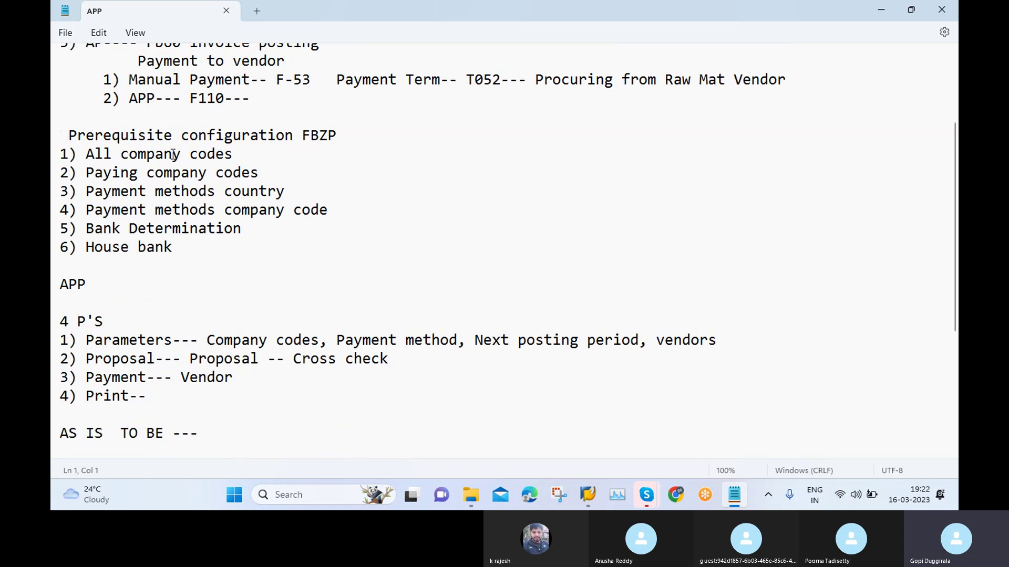
{"action": "double_click", "coordinate": [309, 136]}
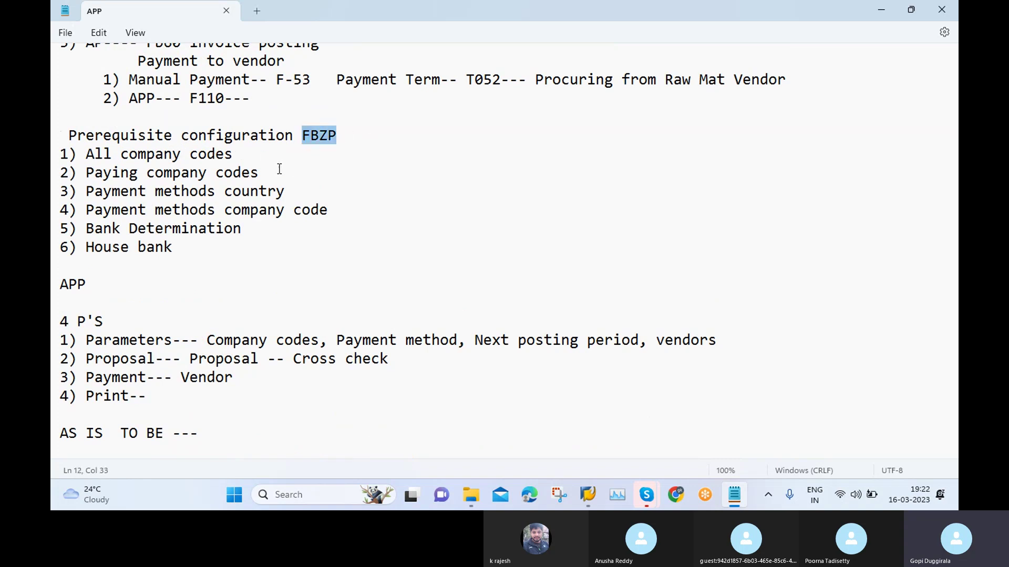
{"action": "left_click_drag", "start_coordinate": [289, 175], "coordinate": [59, 155]}
{"action": "left_click_drag", "start_coordinate": [329, 211], "coordinate": [57, 195]}
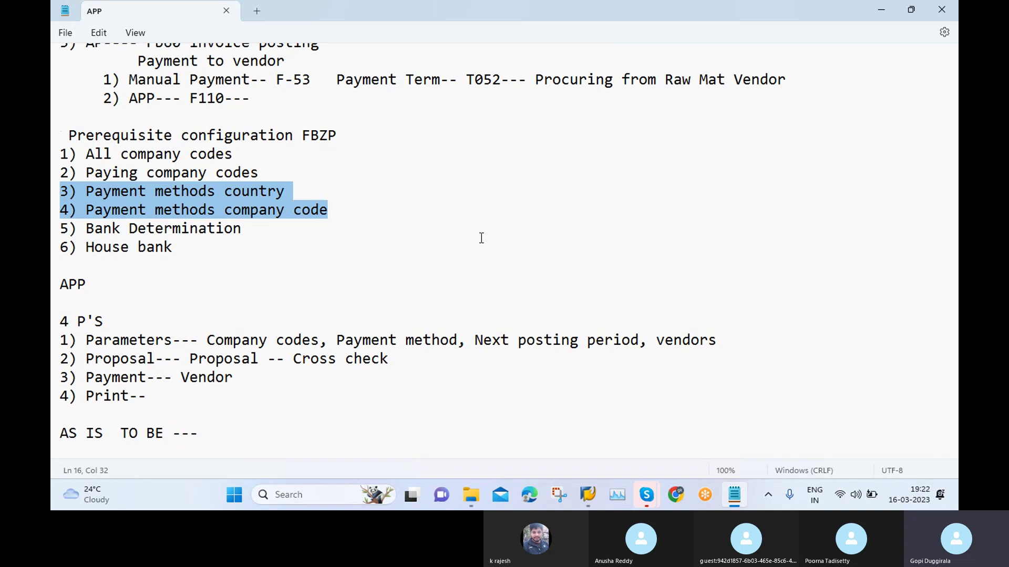
{"action": "left_click_drag", "start_coordinate": [173, 248], "coordinate": [52, 228]}
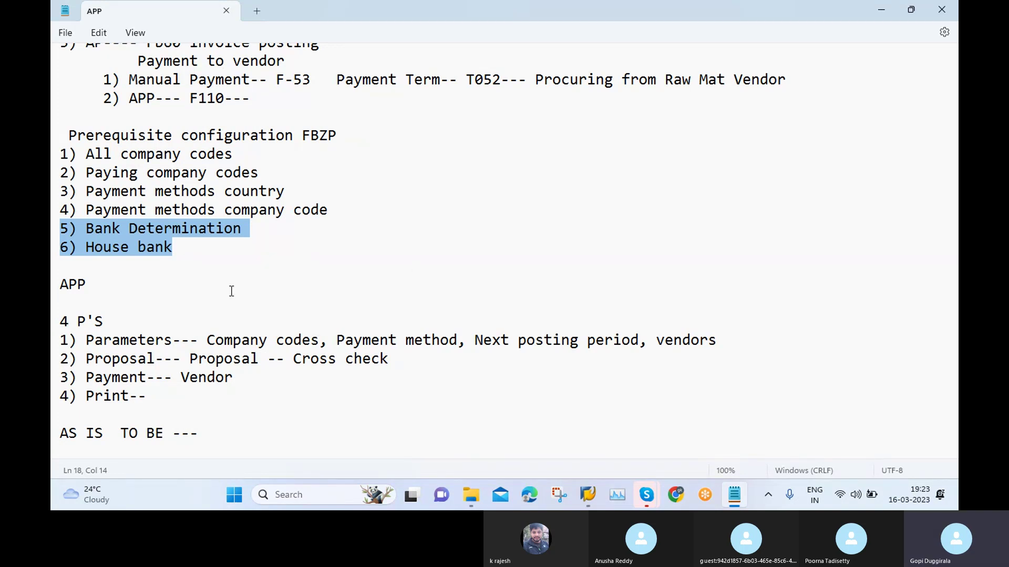
{"action": "scroll", "coordinate": [231, 291], "scroll_direction": "down", "scroll_amount": 1}
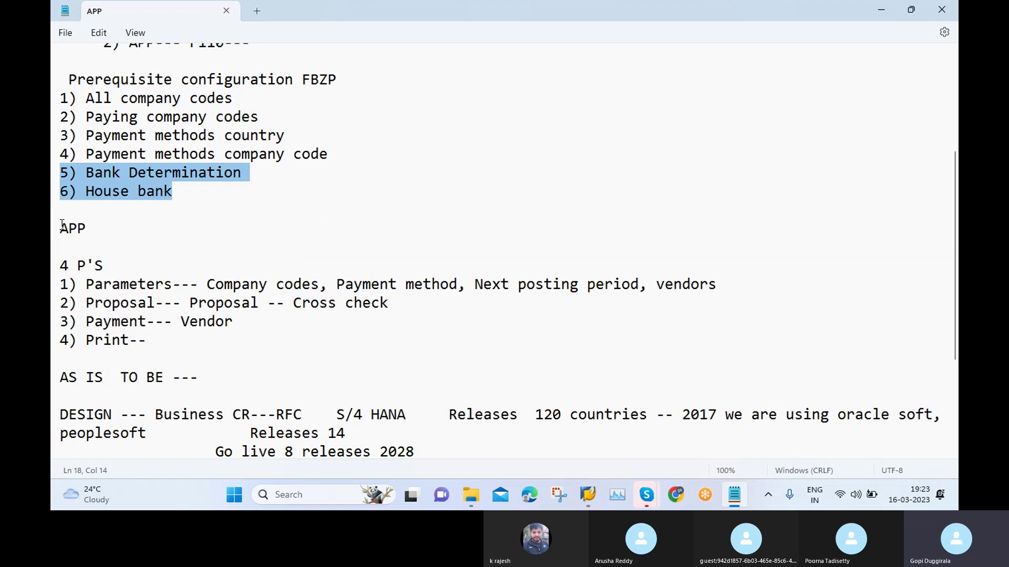
{"action": "left_click", "coordinate": [329, 361]}
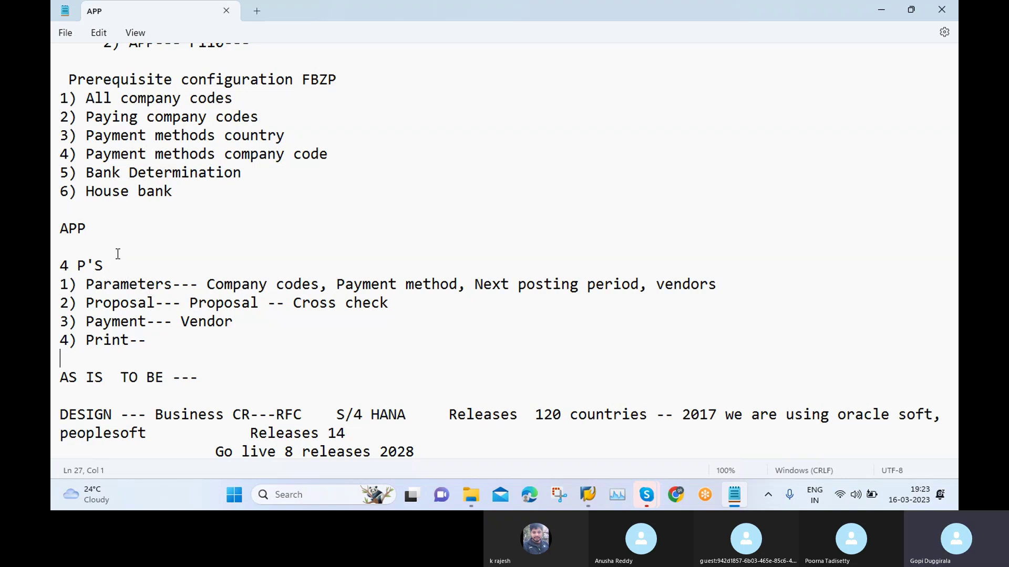
Review the four P's of APP in the notes: Parameters, Proposal, Payment and Print.
{"action": "left_click_drag", "start_coordinate": [60, 229], "coordinate": [88, 229]}
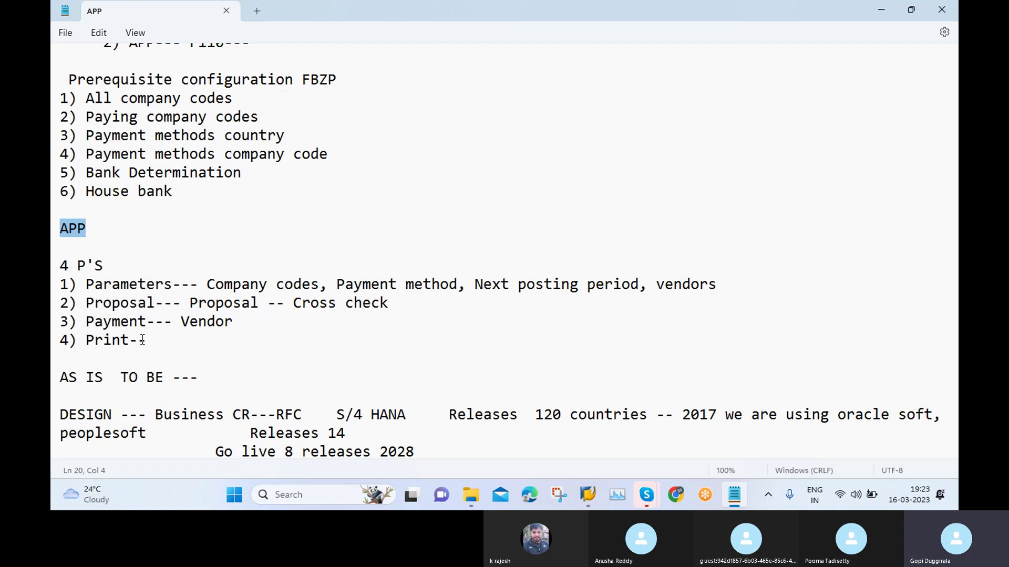
{"action": "left_click_drag", "start_coordinate": [86, 284], "coordinate": [724, 293]}
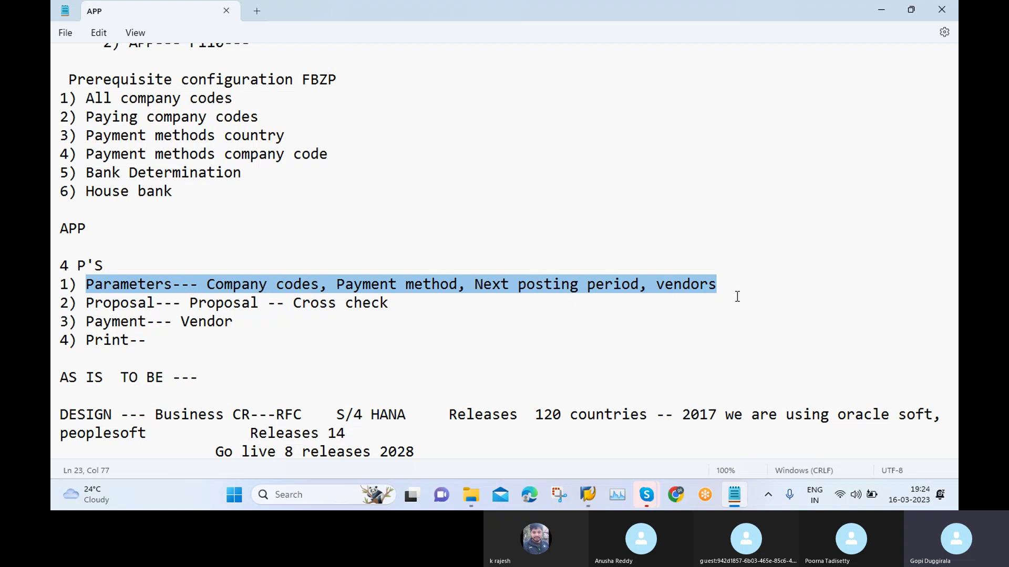
{"action": "left_click", "coordinate": [89, 303]}
{"action": "left_click_drag", "start_coordinate": [91, 301], "coordinate": [406, 299]}
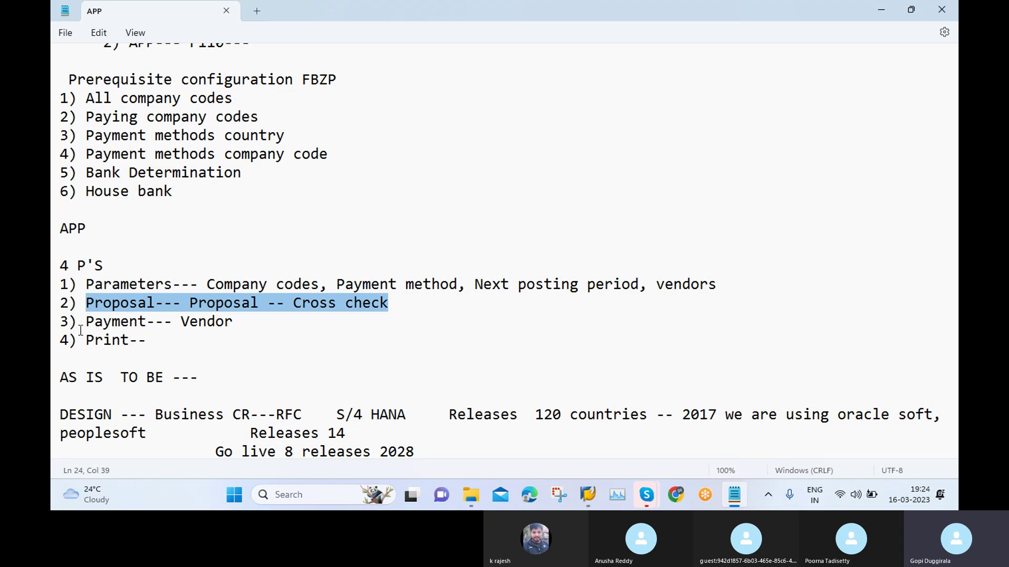
{"action": "left_click_drag", "start_coordinate": [86, 322], "coordinate": [239, 320]}
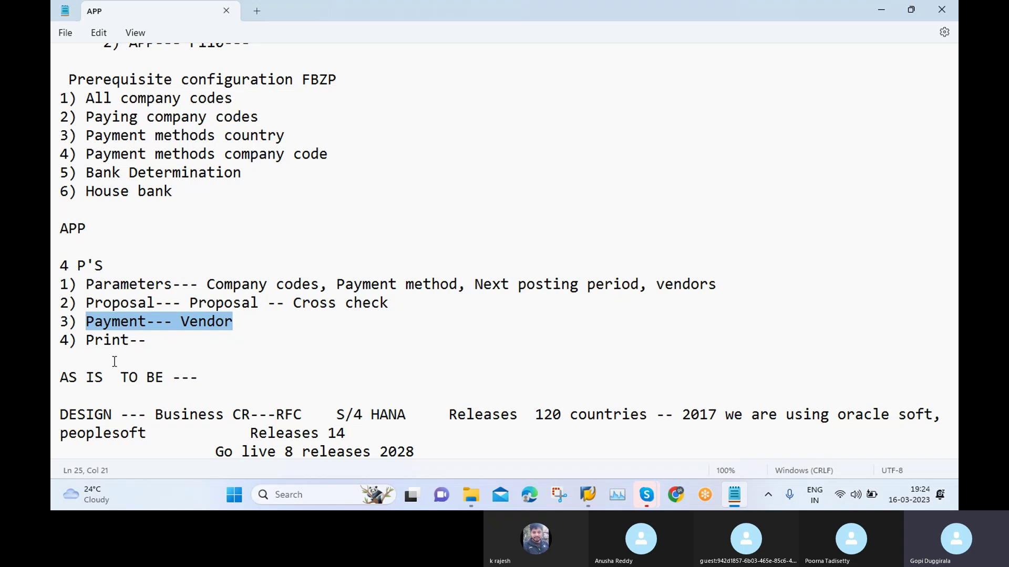
{"action": "left_click_drag", "start_coordinate": [86, 345], "coordinate": [154, 352]}
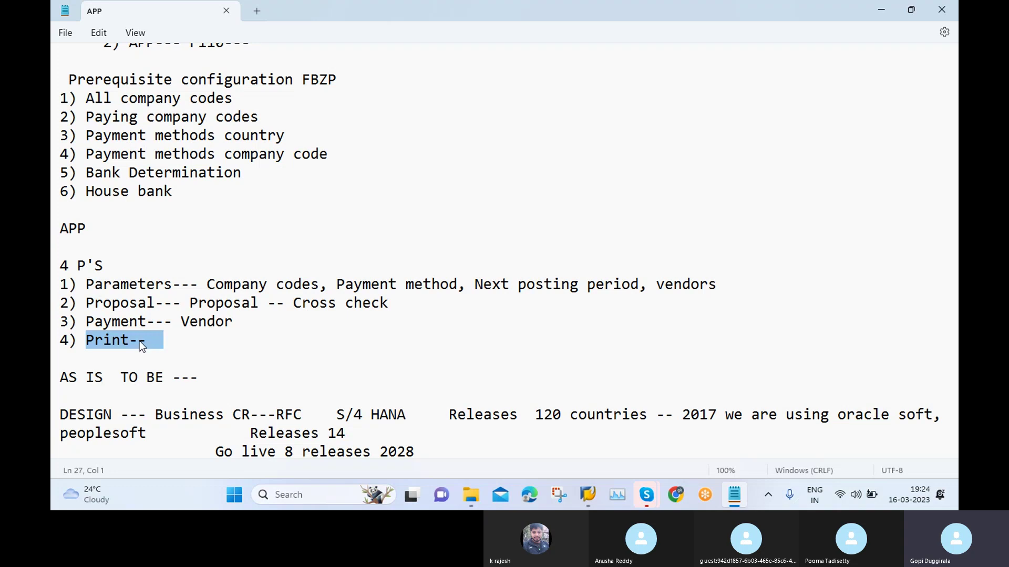
{"action": "scroll", "coordinate": [310, 352], "scroll_direction": "down", "scroll_amount": 3}
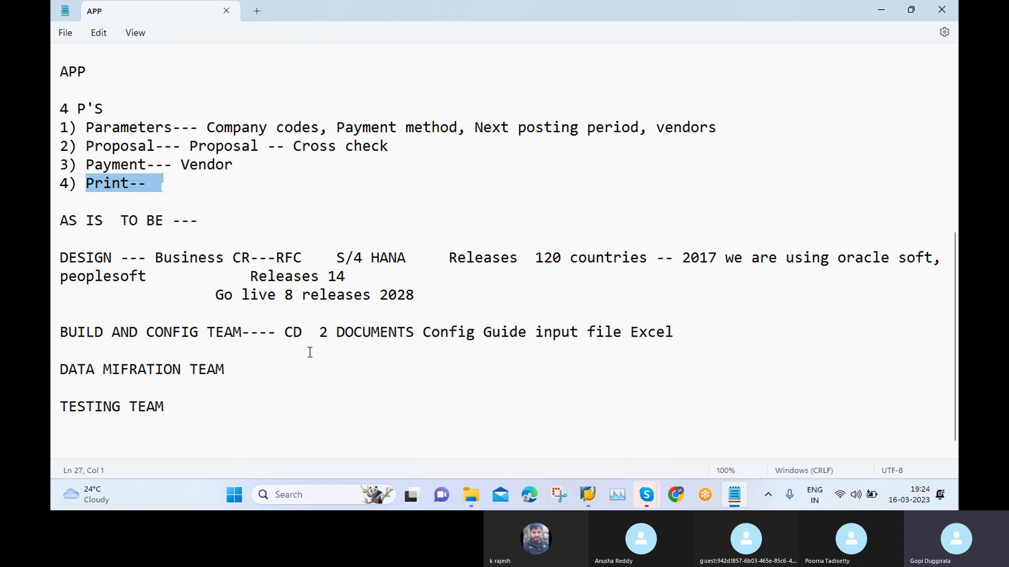
{"action": "scroll", "coordinate": [284, 327], "scroll_direction": "up", "scroll_amount": 6}
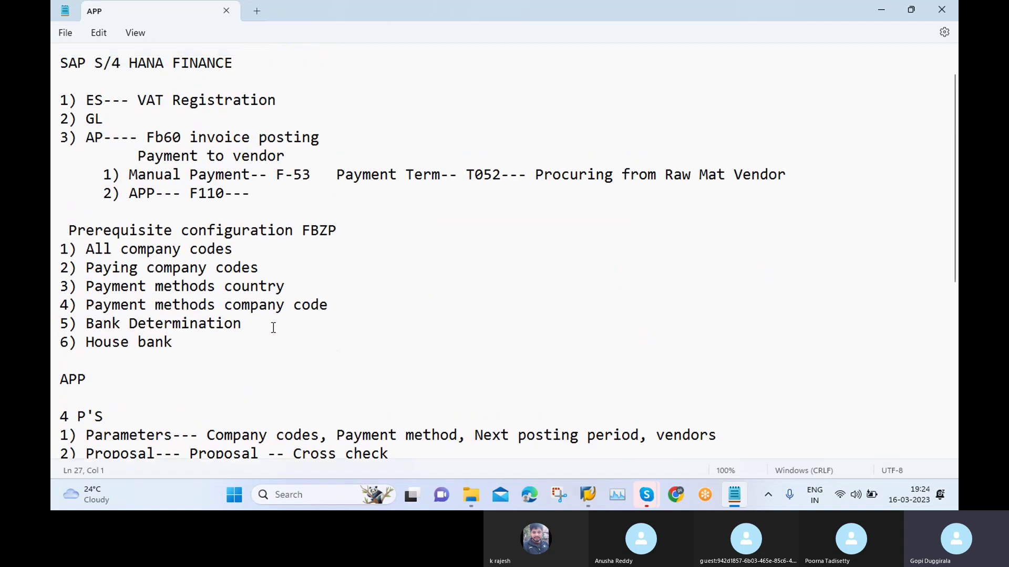
Switch to the SAP Easy Access session and start transaction FBZP.
{"action": "left_click", "coordinate": [588, 495]}
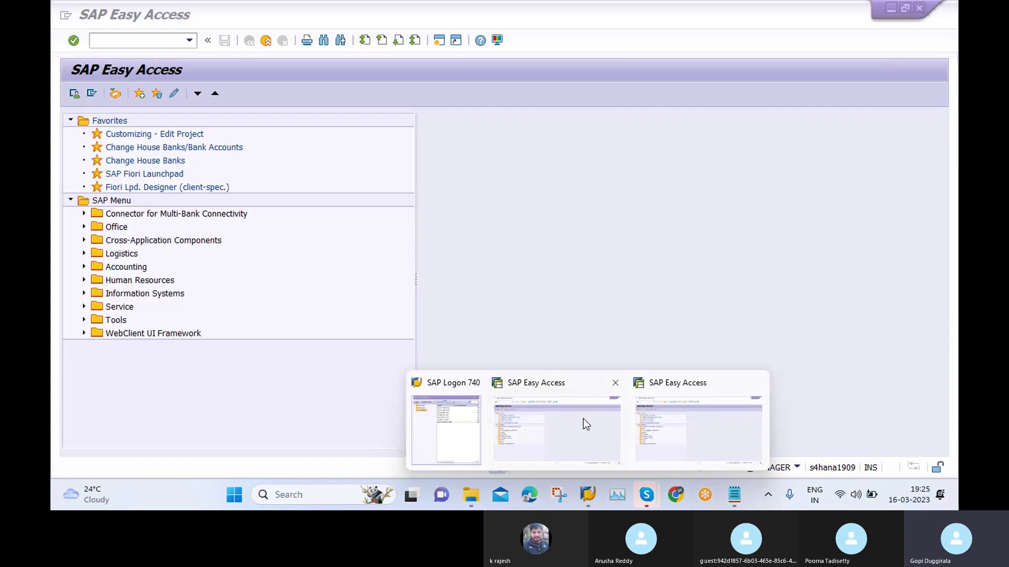
{"action": "left_click", "coordinate": [583, 419]}
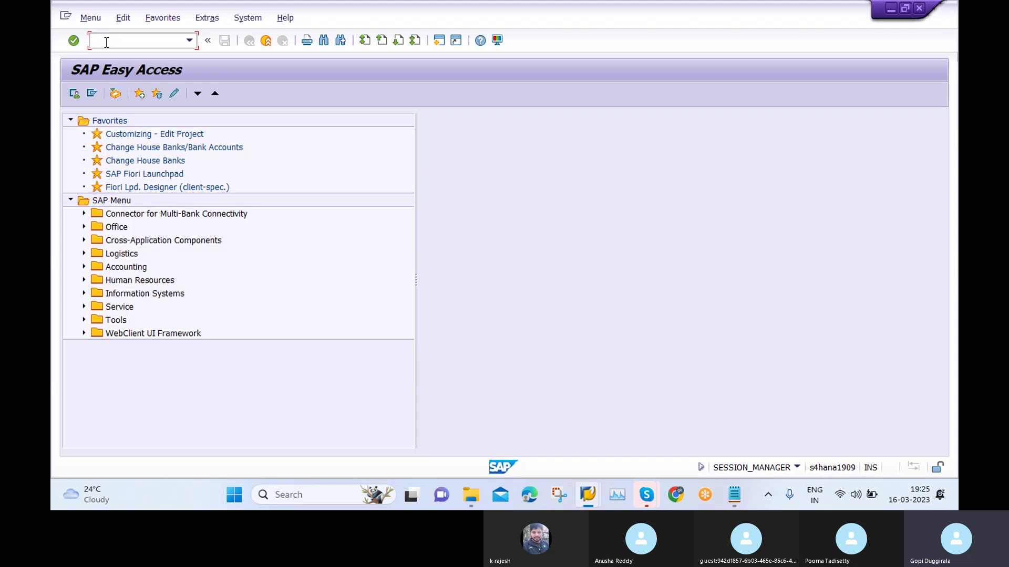
{"action": "type", "text": "FBZP"}
{"action": "key", "text": "Return"}
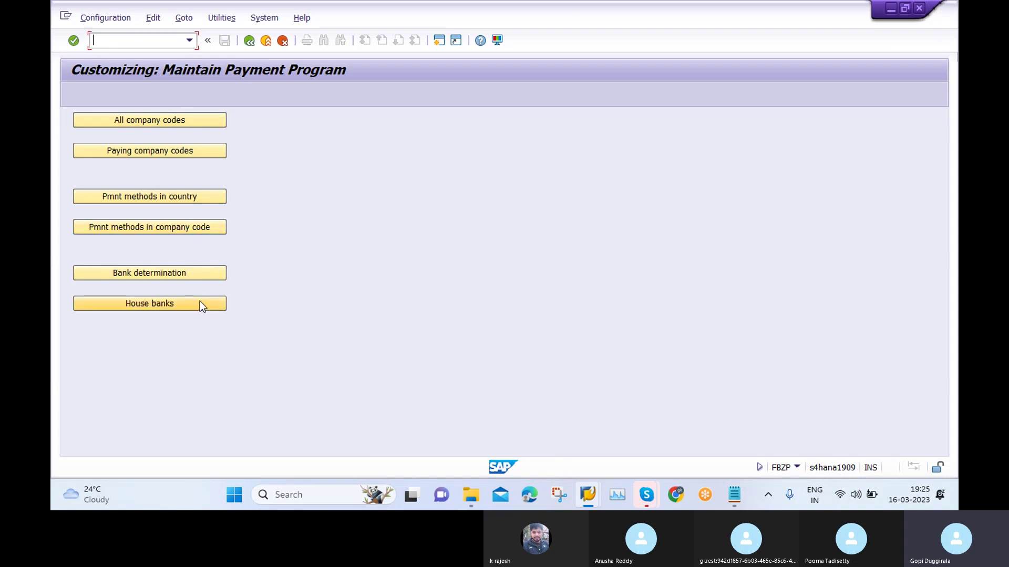
Find company code GA10 under all company codes, examine its details and return to the payment program overview.
{"action": "left_click", "coordinate": [150, 124]}
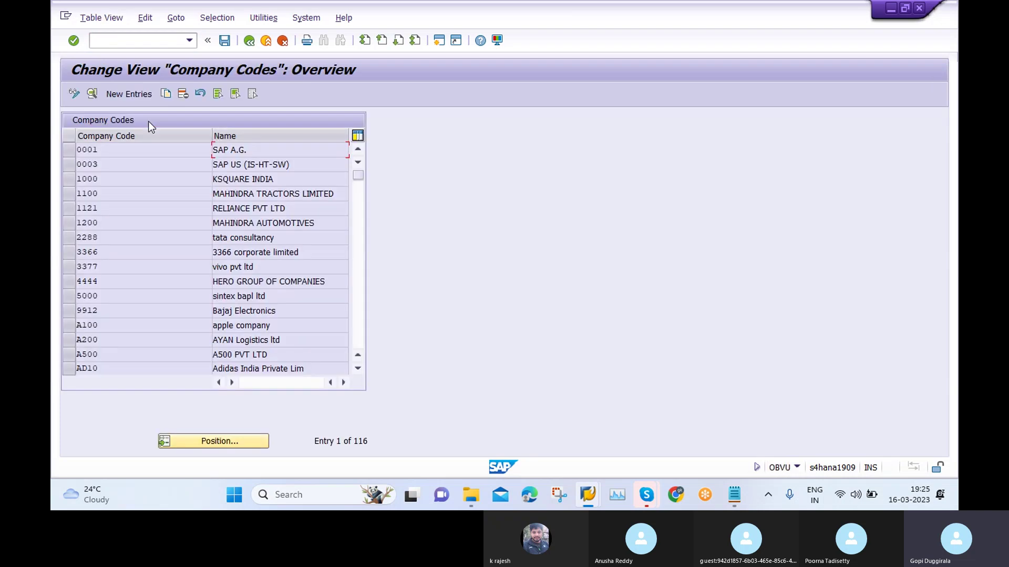
{"action": "left_click", "coordinate": [215, 442]}
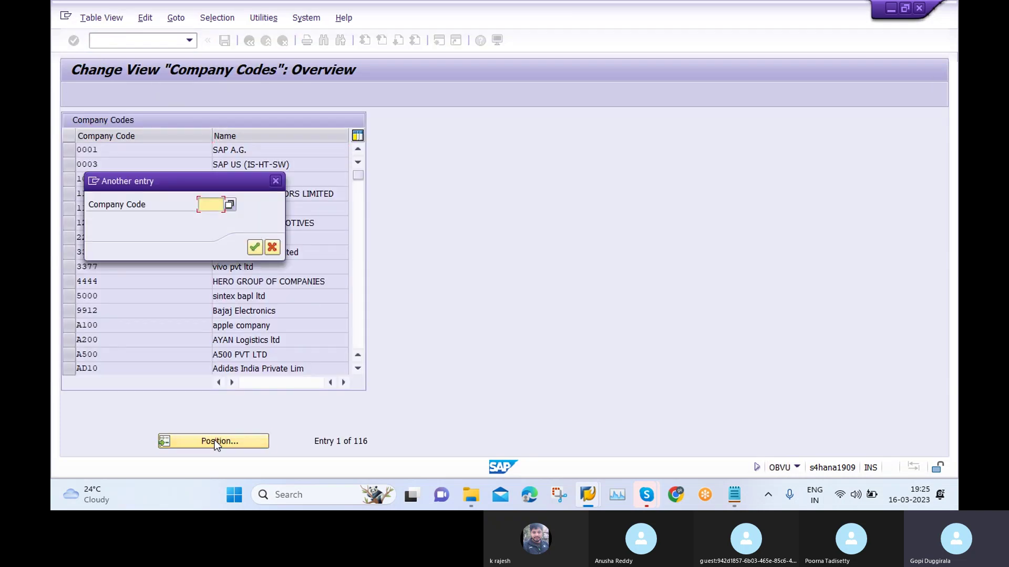
{"action": "type", "text": "G"}
{"action": "left_click", "coordinate": [229, 219]}
{"action": "left_click", "coordinate": [254, 248]}
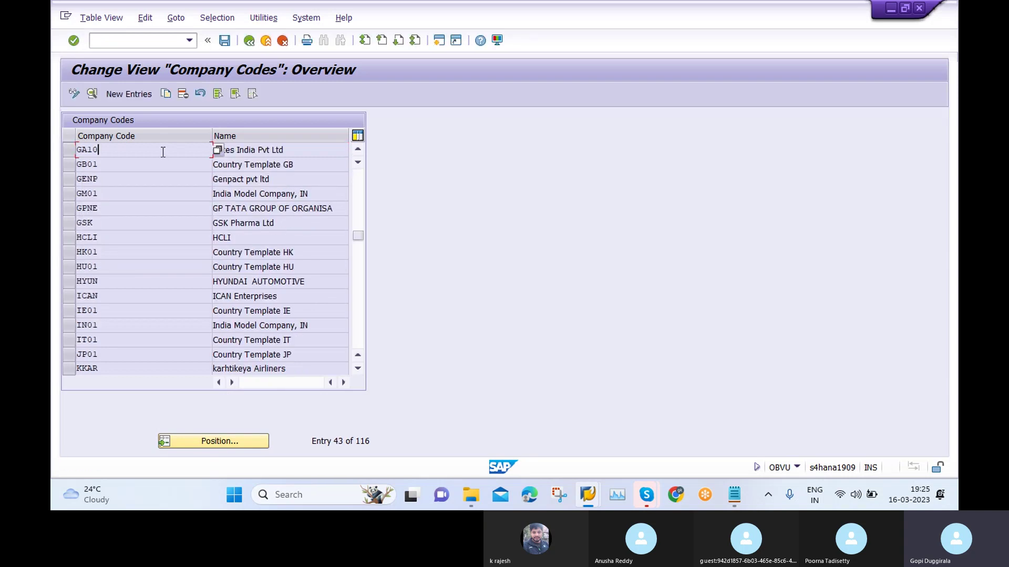
{"action": "double_click", "coordinate": [163, 152]}
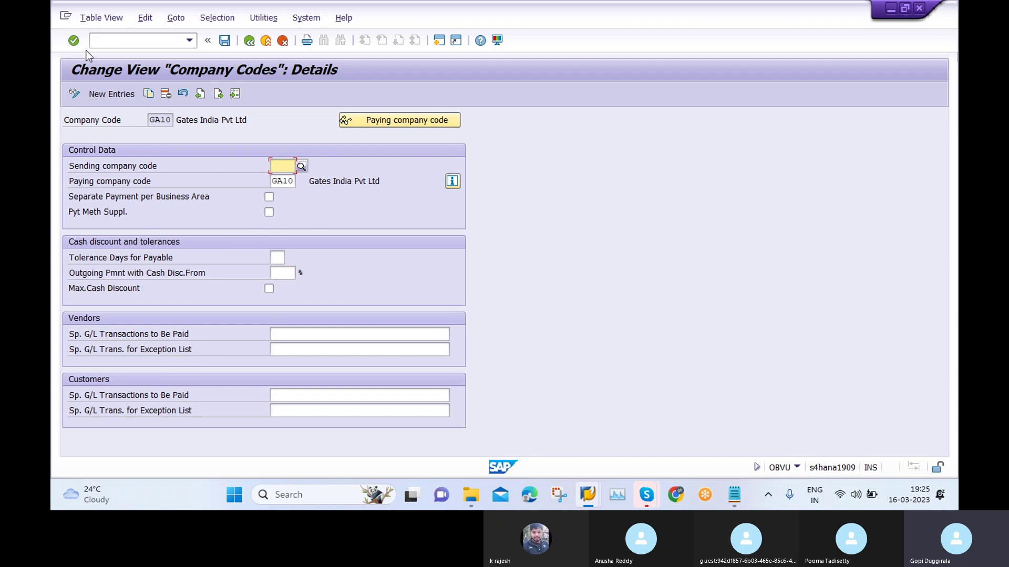
{"action": "left_click", "coordinate": [252, 42]}
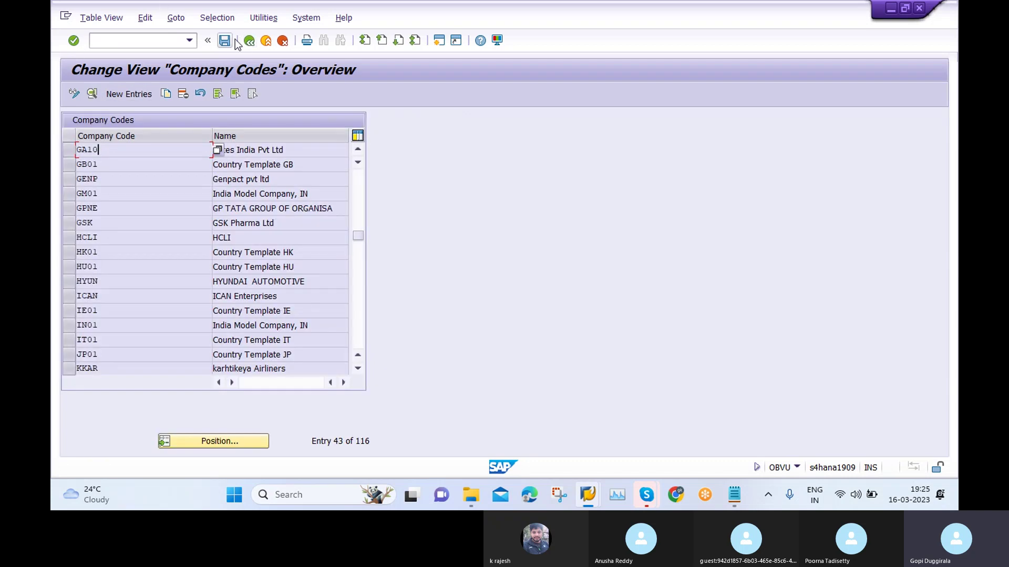
{"action": "left_click", "coordinate": [249, 41]}
Find GA10 among the paying company codes and open its details.
{"action": "left_click", "coordinate": [152, 151]}
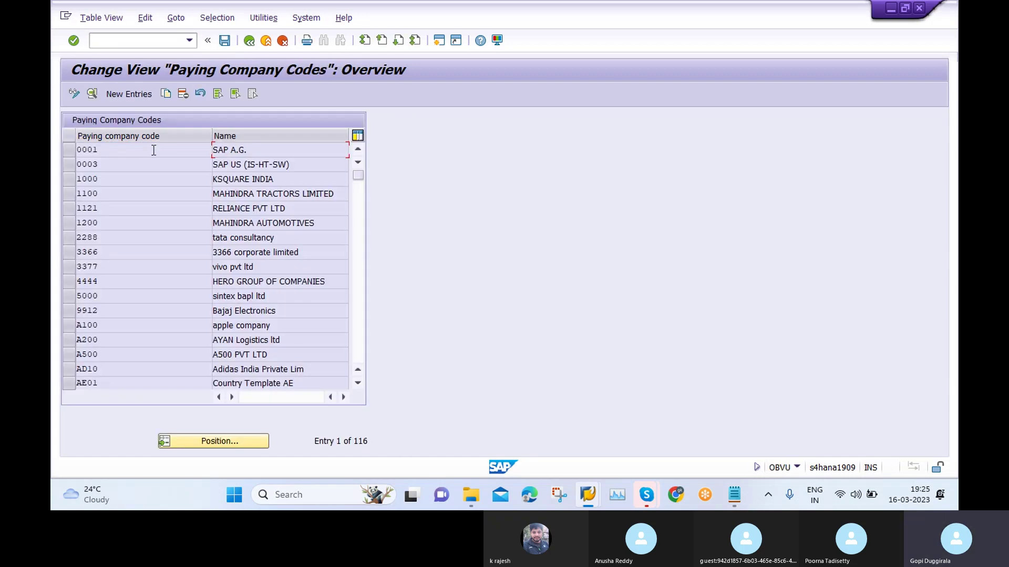
{"action": "left_click", "coordinate": [228, 439]}
{"action": "left_click", "coordinate": [210, 204]}
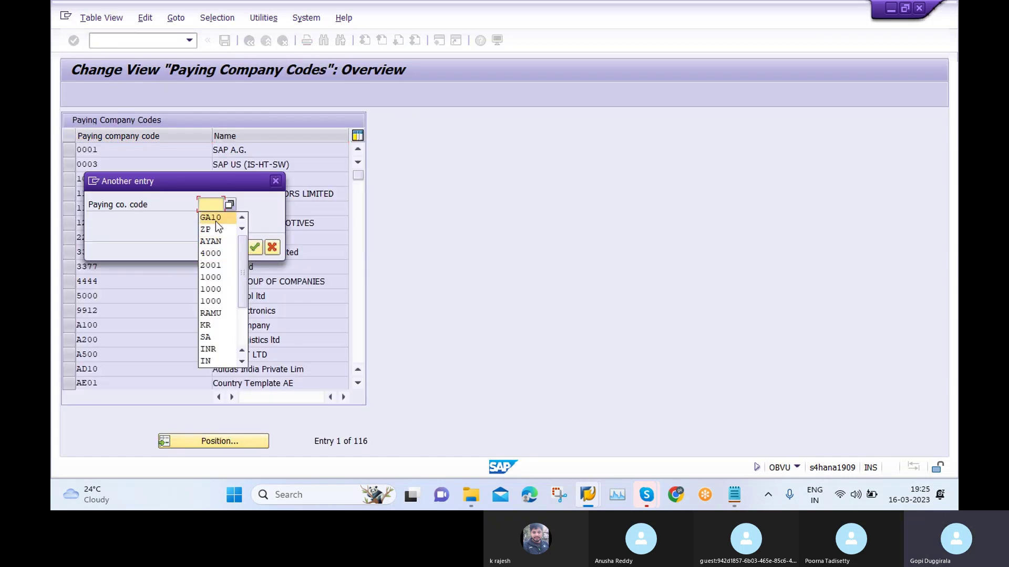
{"action": "left_click", "coordinate": [215, 220]}
{"action": "left_click", "coordinate": [256, 247]}
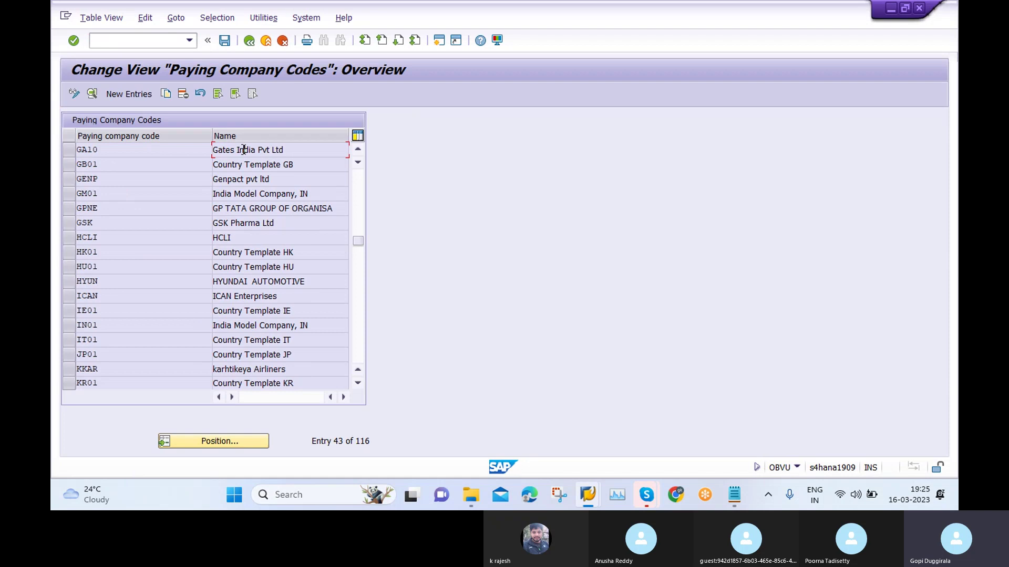
{"action": "double_click", "coordinate": [243, 150]}
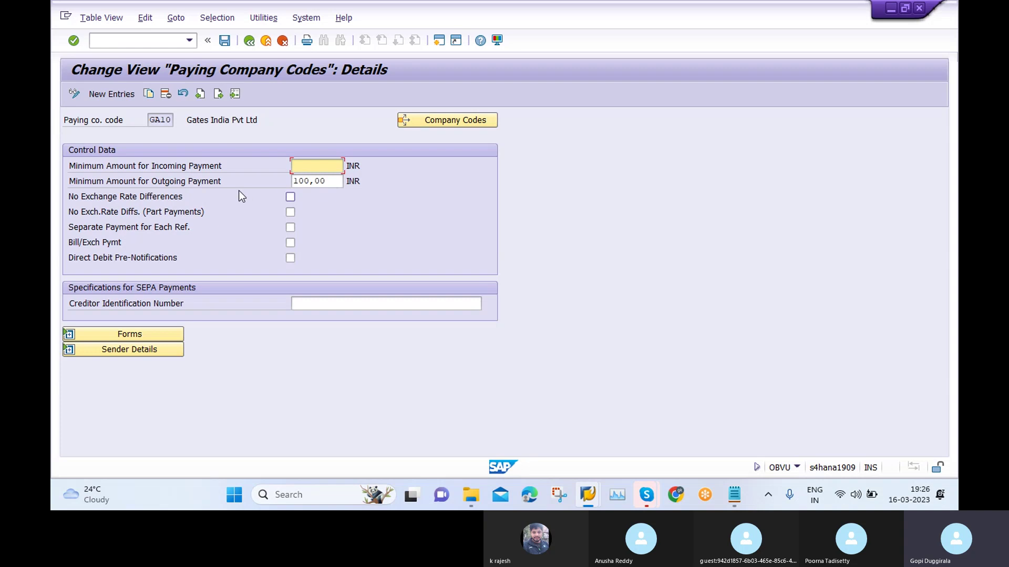
Check GA10's minimum outgoing payment amount and its payment advice form, and return to the payment program overview.
{"action": "left_click_drag", "start_coordinate": [332, 181], "coordinate": [293, 181]}
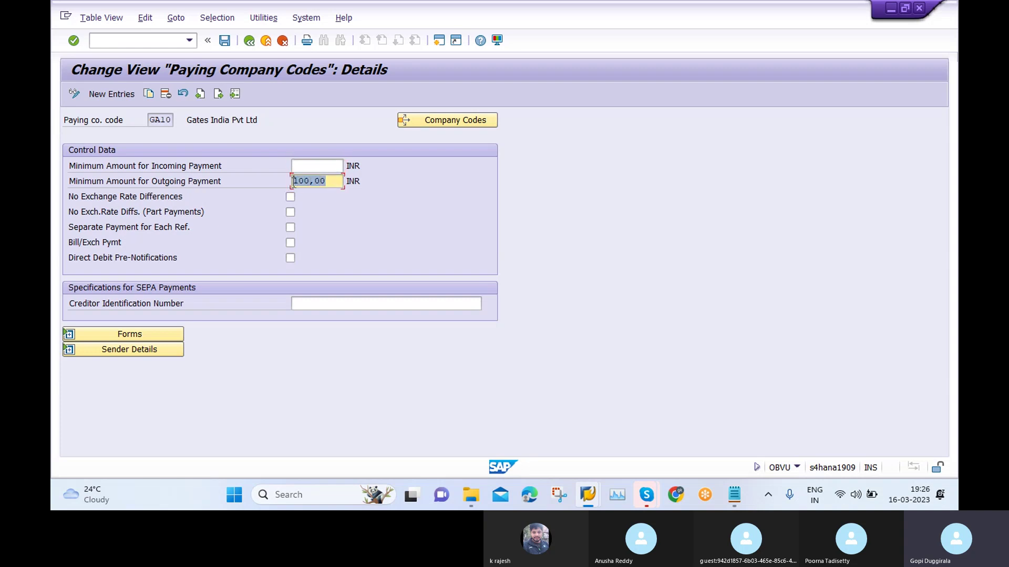
{"action": "left_click", "coordinate": [135, 333]}
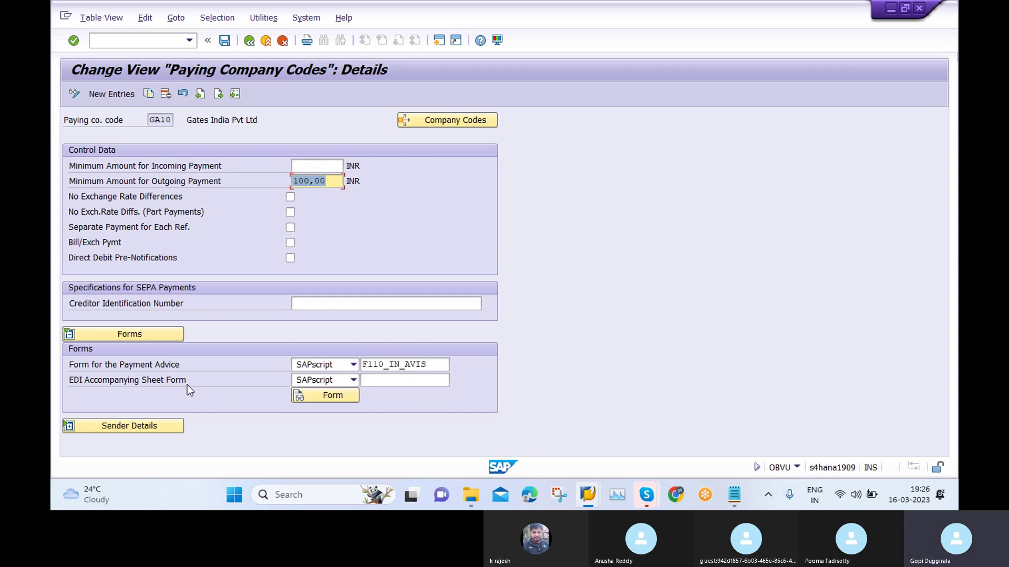
{"action": "left_click", "coordinate": [249, 41]}
{"action": "left_click", "coordinate": [249, 41]}
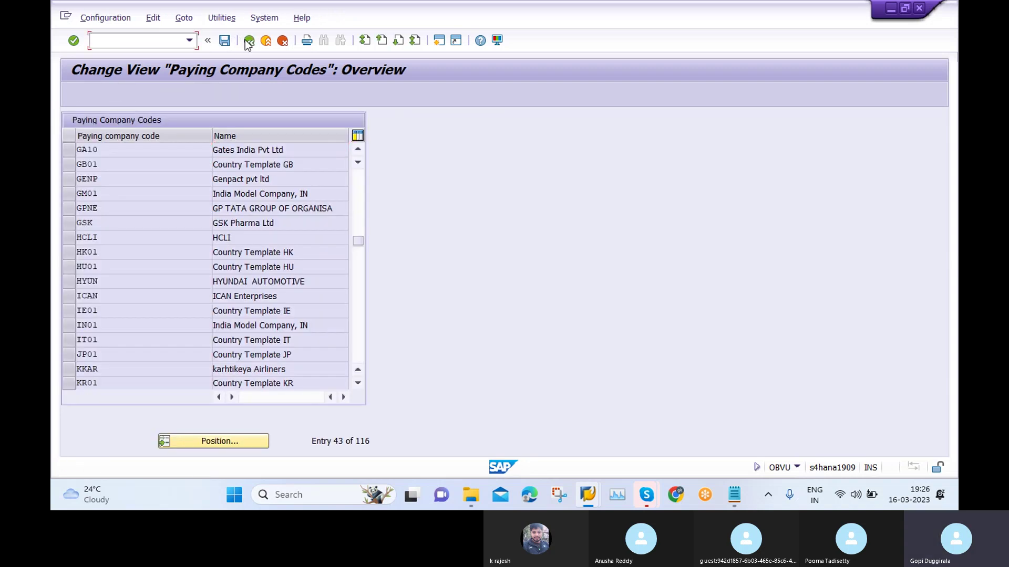
Open the details of India's payment method D in the payment methods by country.
{"action": "left_click", "coordinate": [192, 199]}
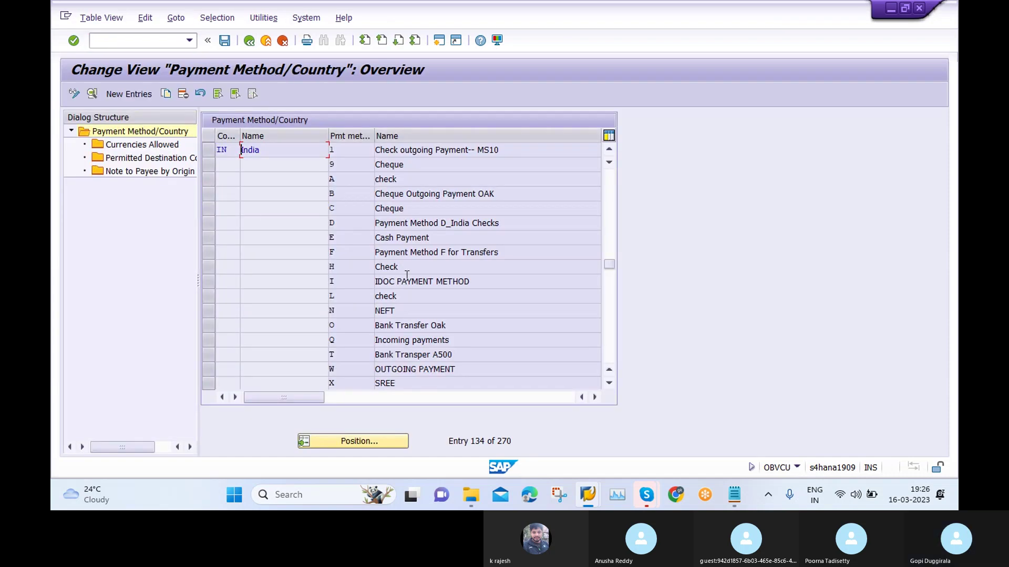
{"action": "double_click", "coordinate": [351, 223]}
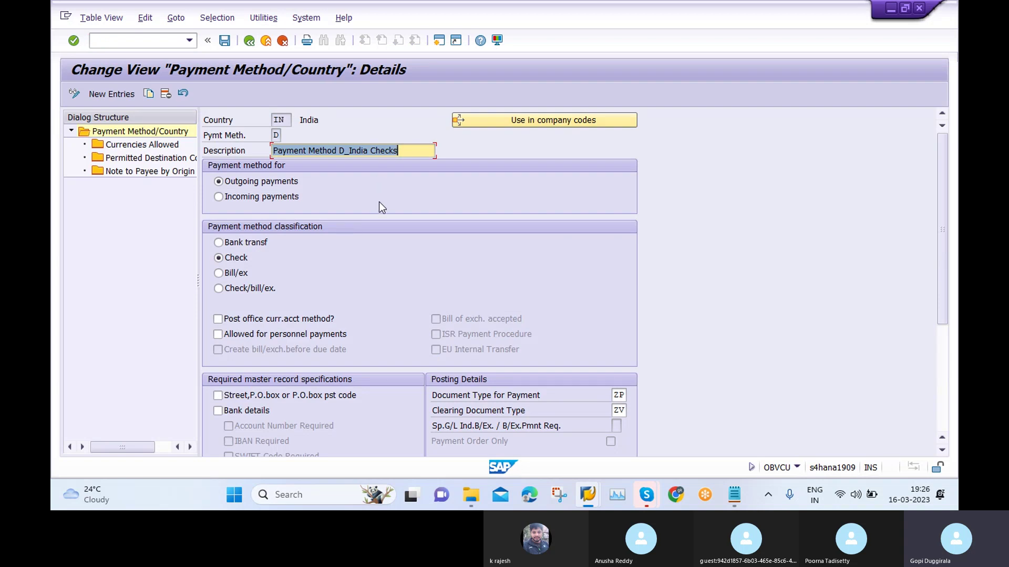
Review the classification, posting details and payment medium of India's payment method D, and return to the payment program overview.
{"action": "scroll", "coordinate": [379, 202], "scroll_direction": "down", "scroll_amount": 1}
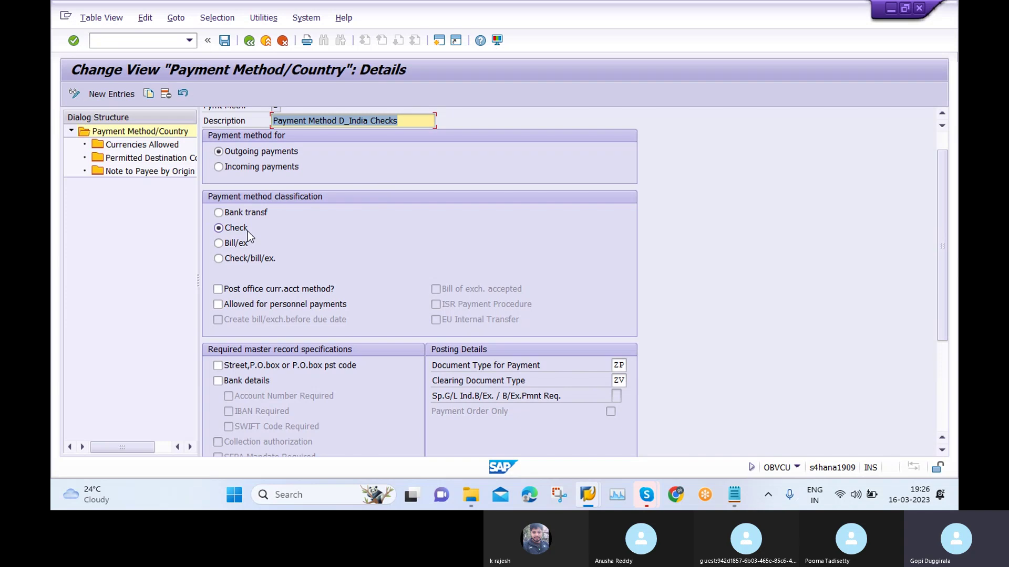
{"action": "scroll", "coordinate": [391, 293], "scroll_direction": "down", "scroll_amount": 3}
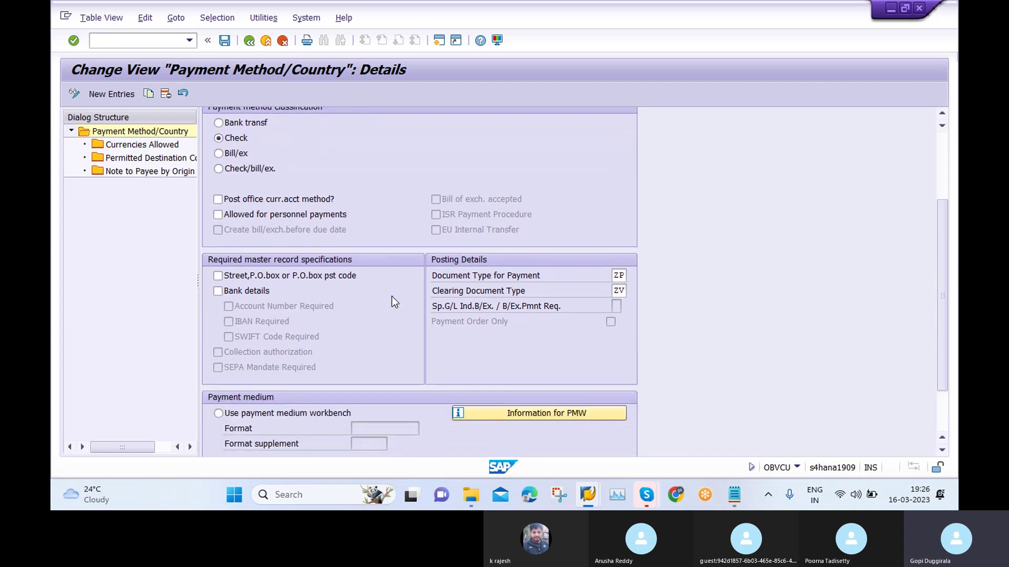
{"action": "scroll", "coordinate": [391, 296], "scroll_direction": "down", "scroll_amount": 2}
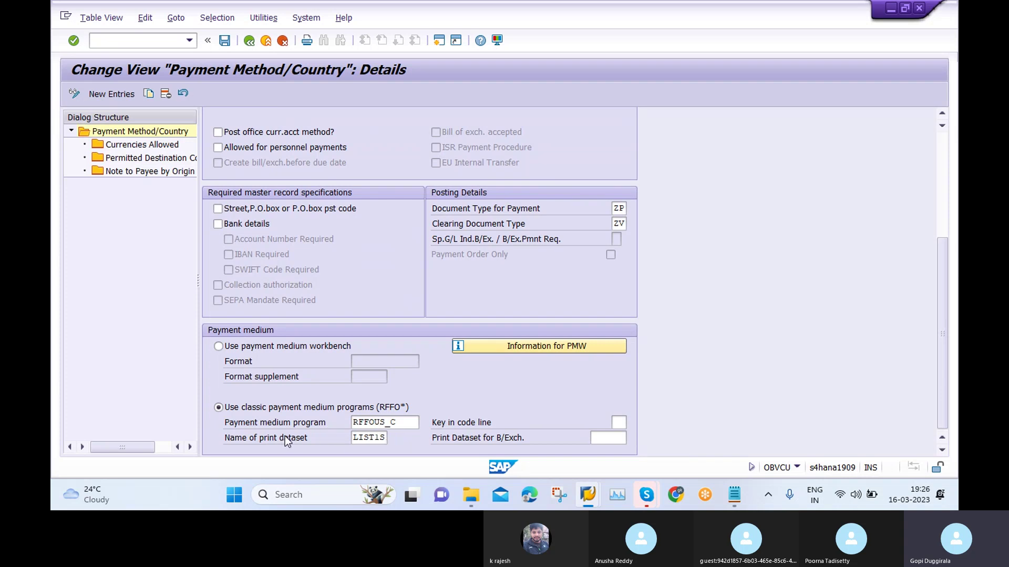
{"action": "scroll", "coordinate": [364, 251], "scroll_direction": "up", "scroll_amount": 4}
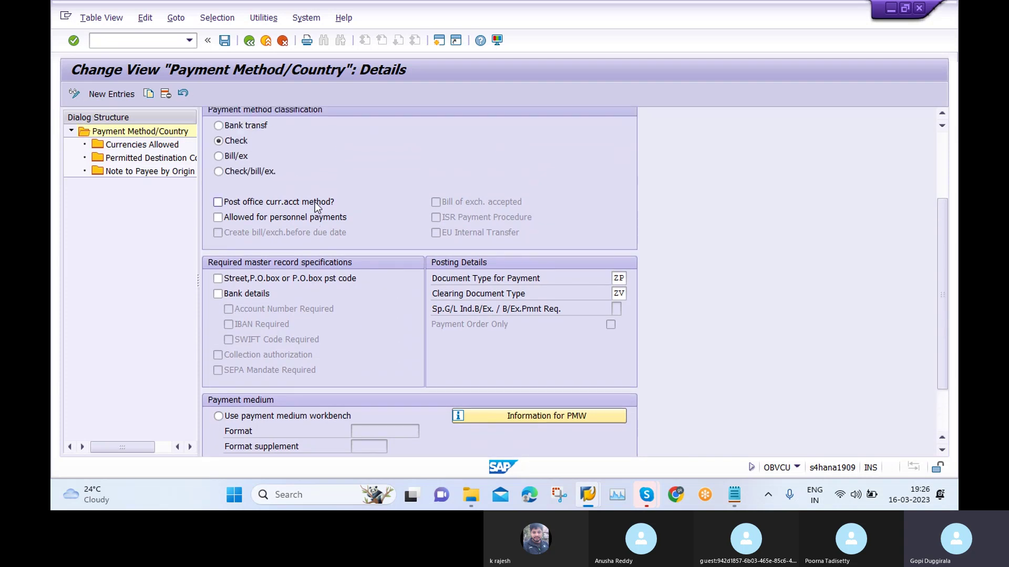
{"action": "scroll", "coordinate": [297, 135], "scroll_direction": "up", "scroll_amount": 2}
{"action": "left_click", "coordinate": [249, 40]}
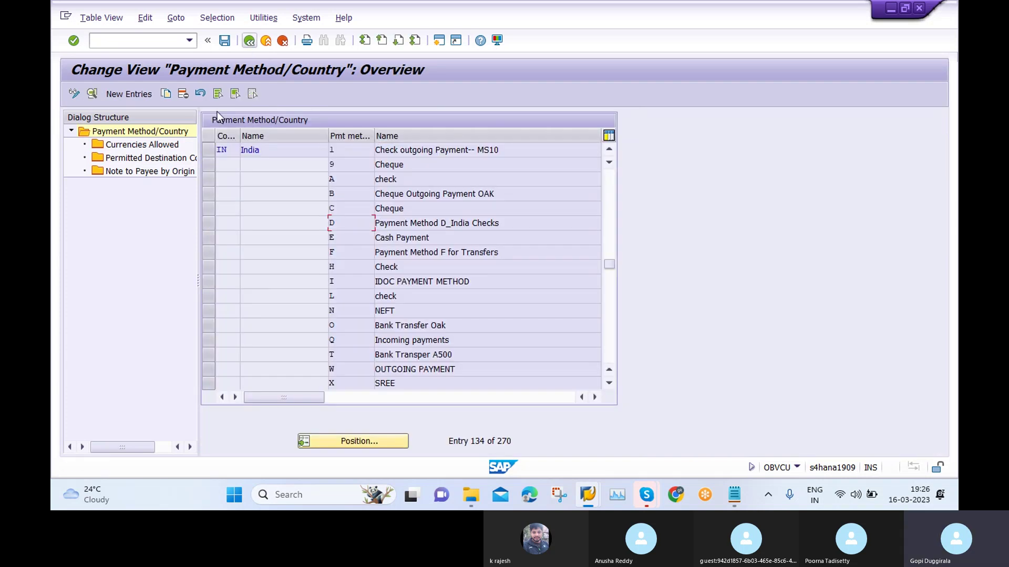
{"action": "left_click", "coordinate": [249, 40]}
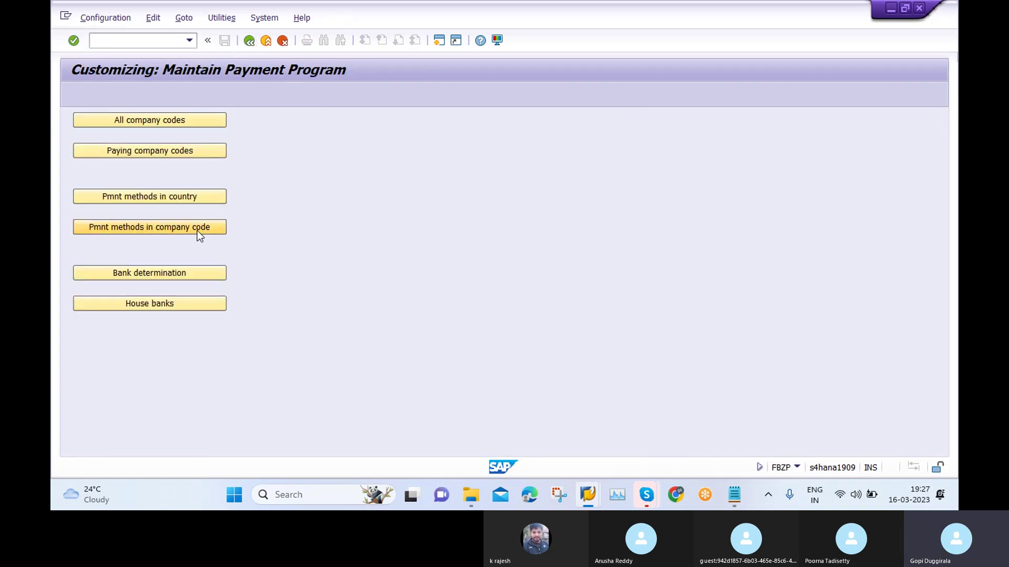
Check the amount limits and form data of GA10's payment method D in the company code settings, and return to the payment program overview.
{"action": "left_click", "coordinate": [198, 232]}
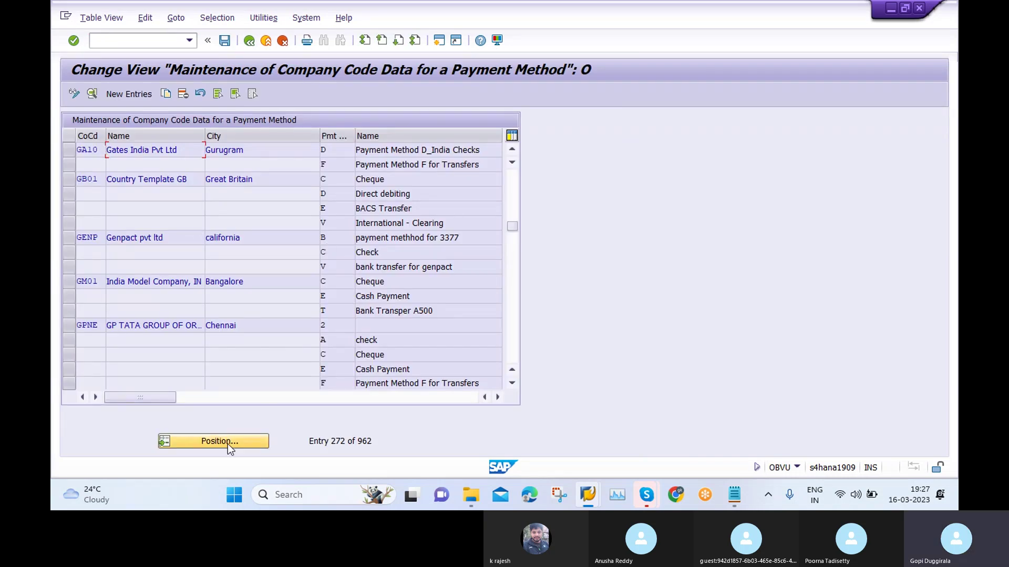
{"action": "double_click", "coordinate": [338, 150]}
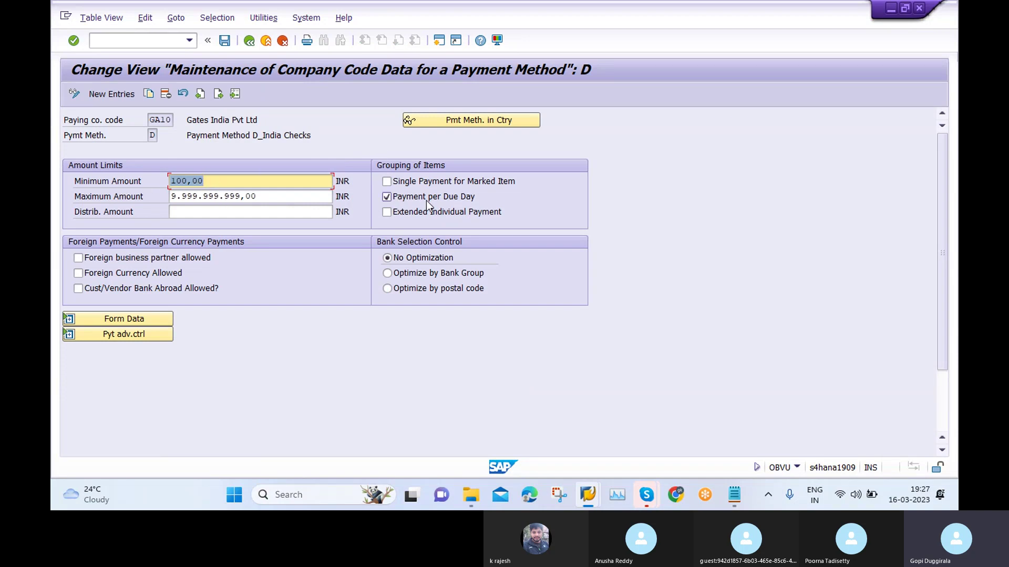
{"action": "left_click", "coordinate": [144, 318]}
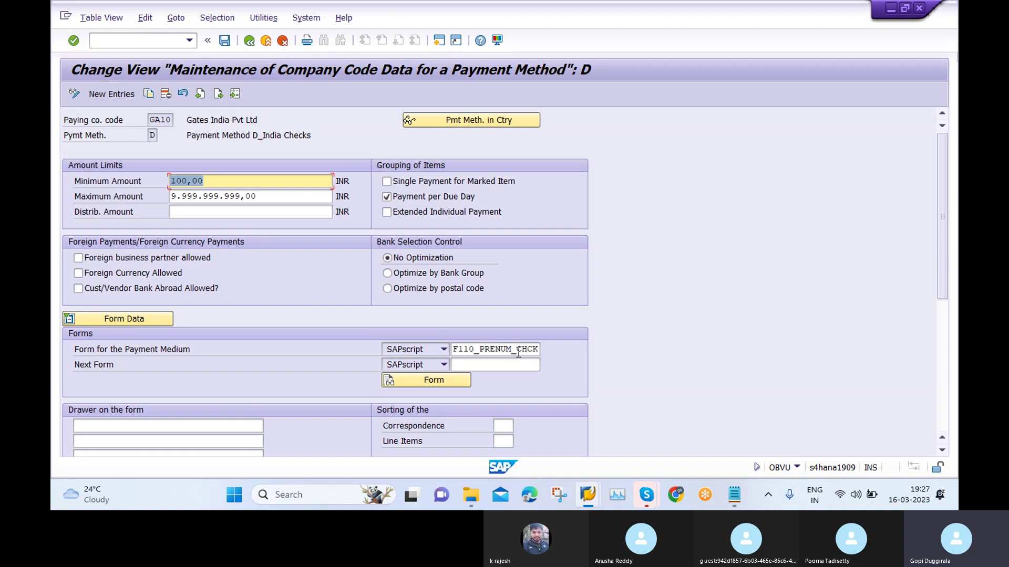
{"action": "scroll", "coordinate": [402, 367], "scroll_direction": "down", "scroll_amount": 2}
{"action": "scroll", "coordinate": [358, 355], "scroll_direction": "down", "scroll_amount": 3}
{"action": "scroll", "coordinate": [367, 348], "scroll_direction": "up", "scroll_amount": 1}
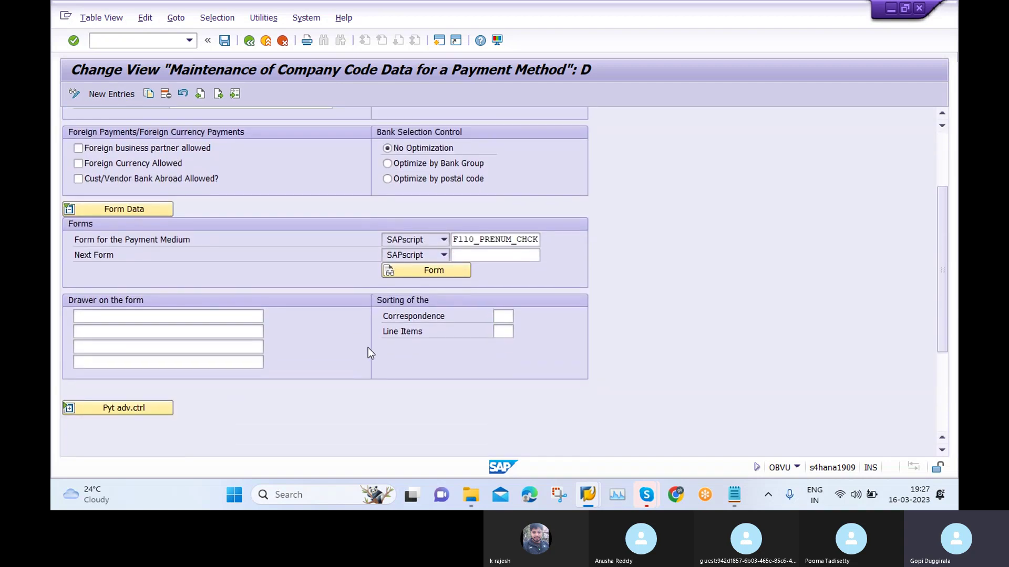
{"action": "left_click", "coordinate": [249, 41]}
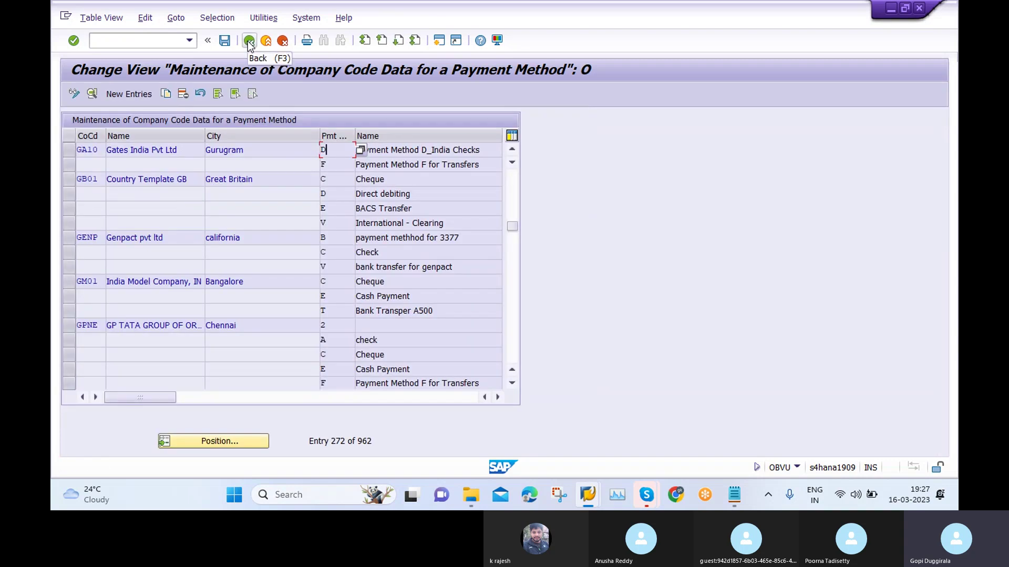
{"action": "left_click", "coordinate": [249, 41]}
Examine GA10's ranking order and bank accounts in the bank determination, and return to the payment program overview.
{"action": "left_click", "coordinate": [172, 272]}
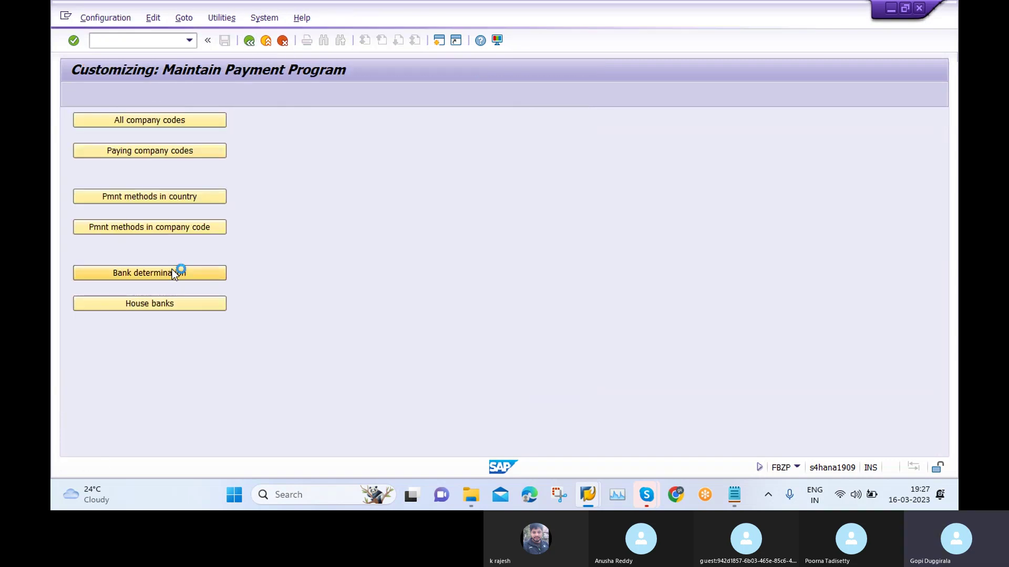
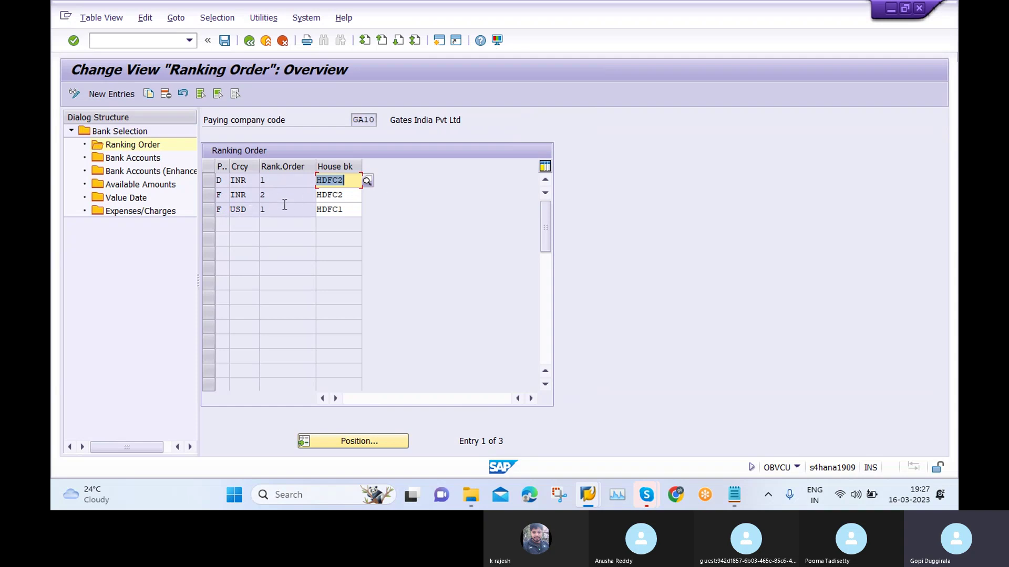
{"action": "double_click", "coordinate": [133, 163]}
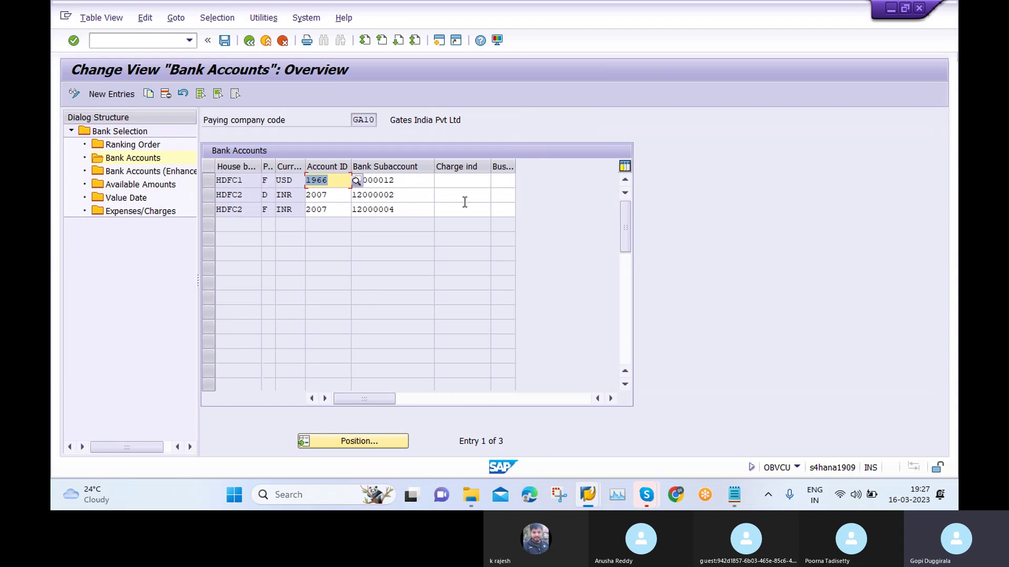
{"action": "left_click", "coordinate": [416, 181]}
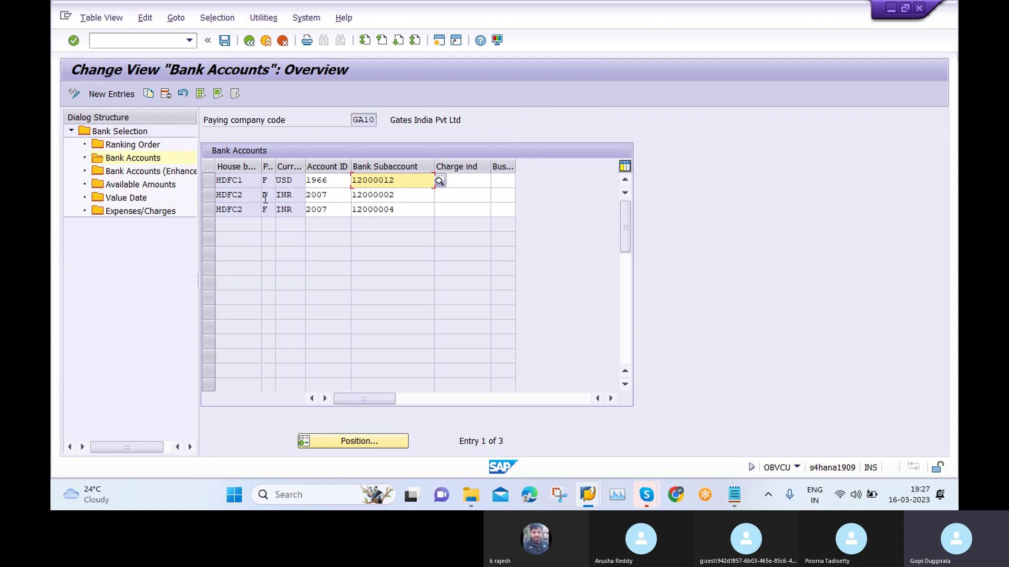
{"action": "left_click", "coordinate": [248, 42]}
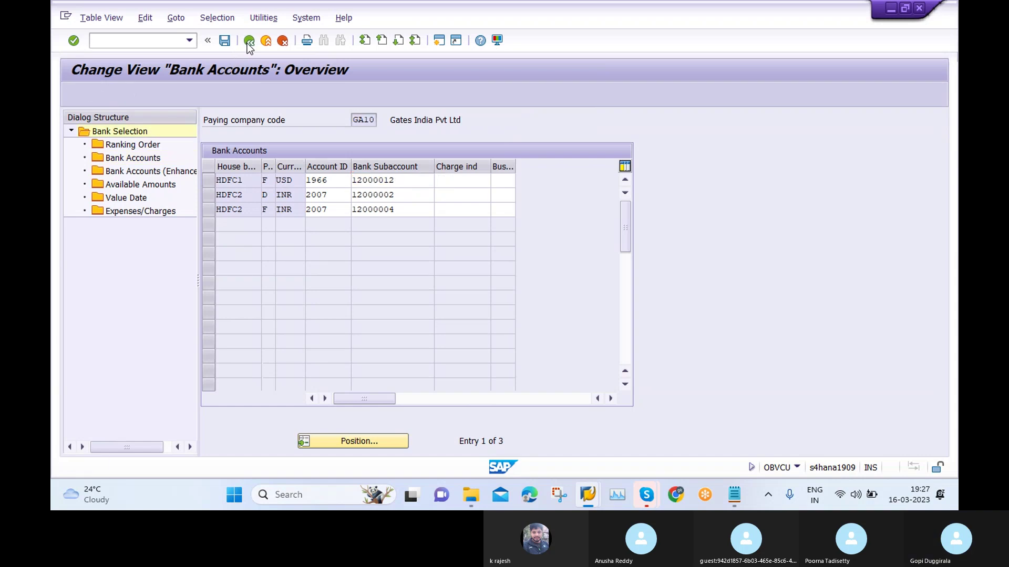
{"action": "left_click", "coordinate": [248, 42]}
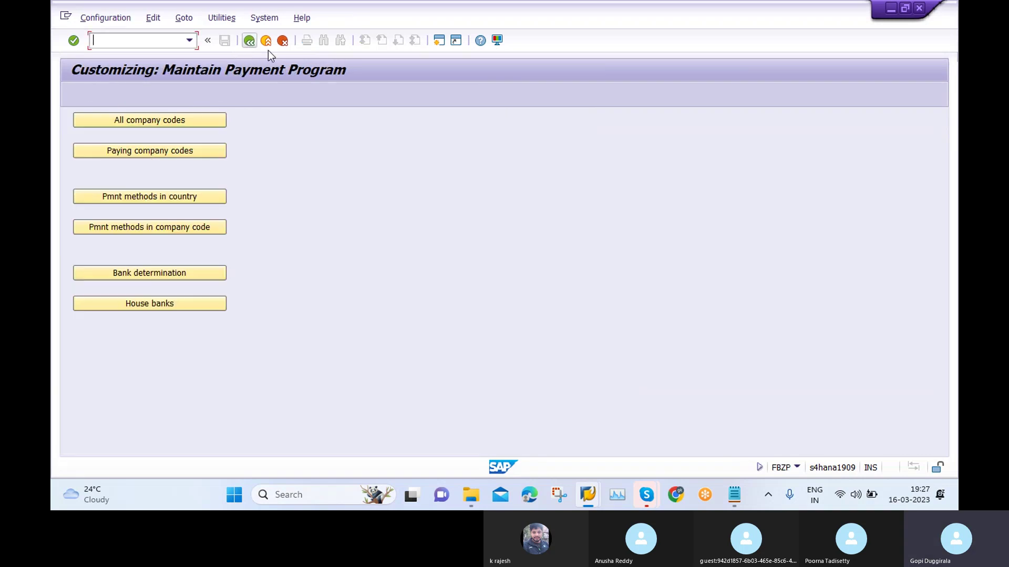
Find company code GA10 in the house bank configuration and open its house banks.
{"action": "left_click", "coordinate": [178, 309]}
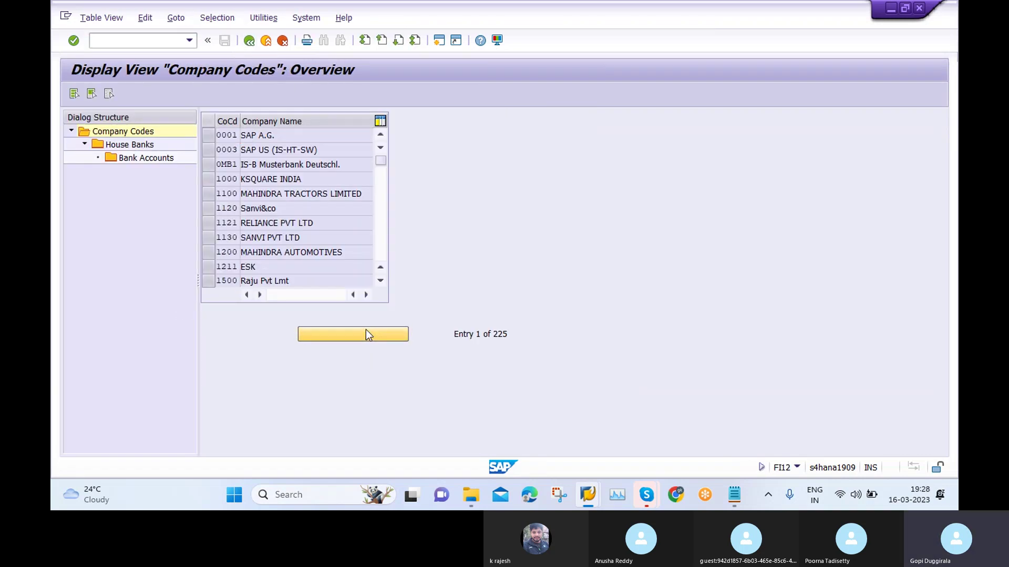
{"action": "left_click", "coordinate": [364, 332]}
{"action": "type", "text": "ZP"}
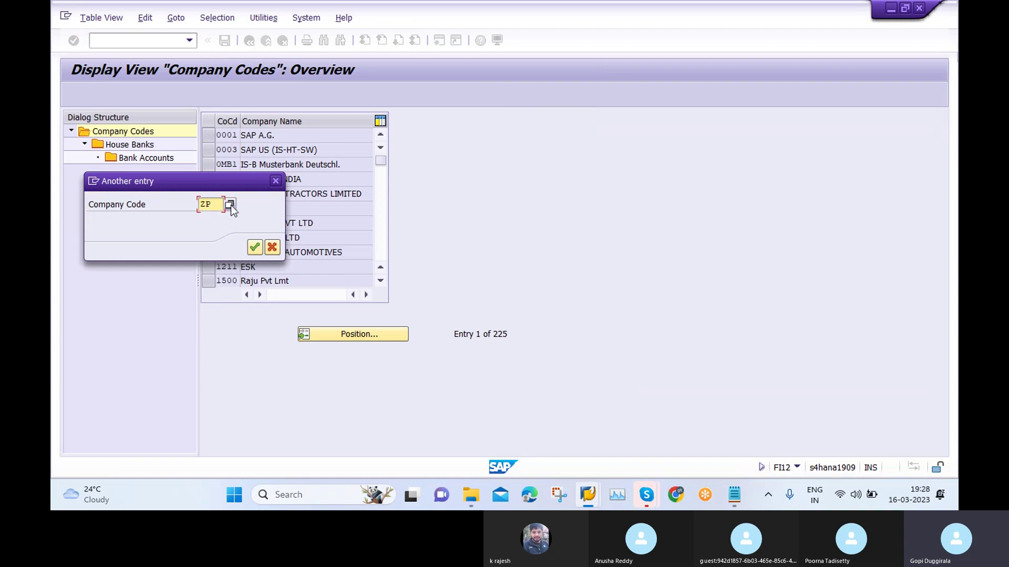
{"action": "key", "text": "BackSpace"}
{"action": "key", "text": "BackSpace"}
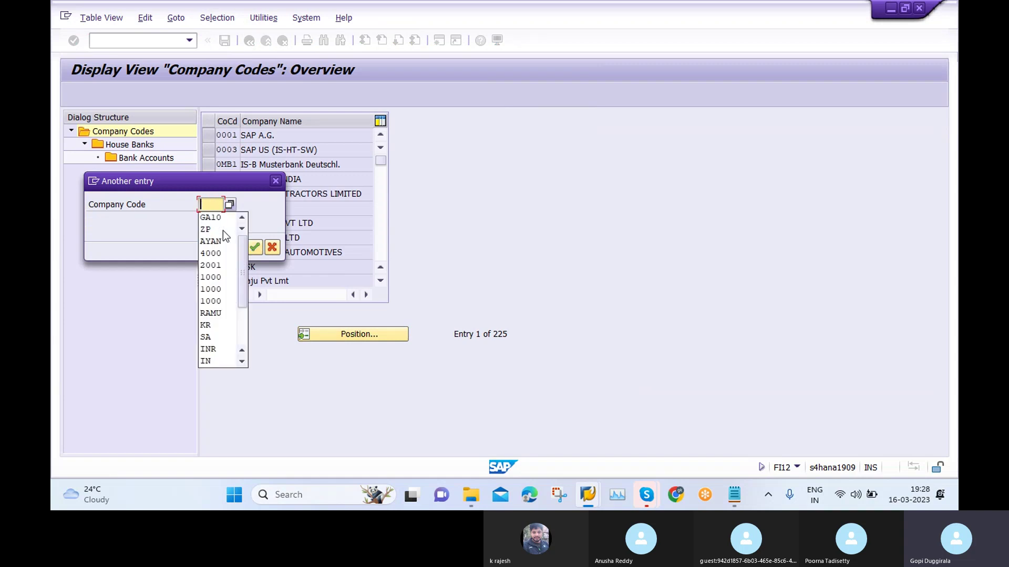
{"action": "left_click", "coordinate": [220, 217]}
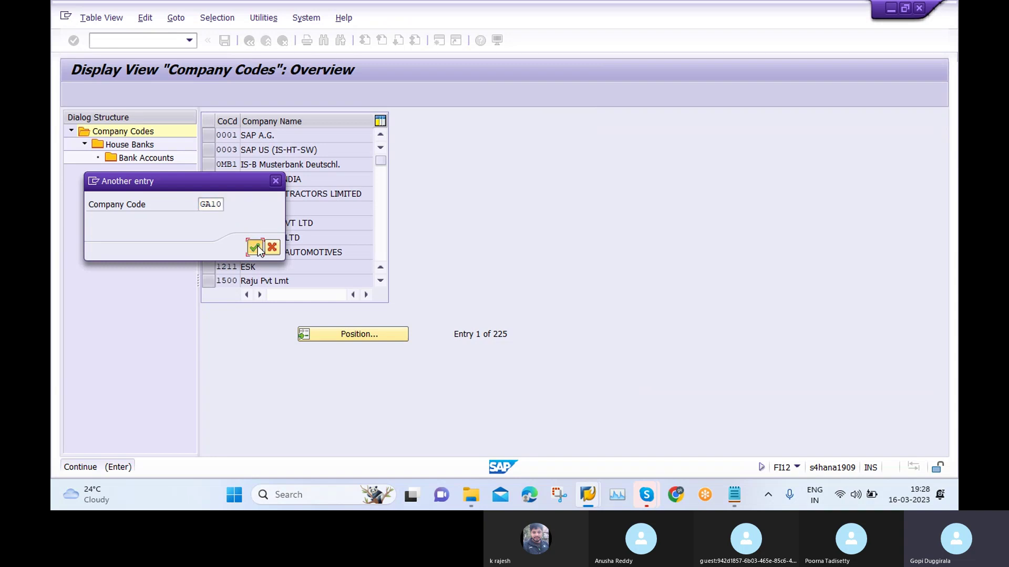
{"action": "left_click", "coordinate": [255, 247]}
{"action": "left_click", "coordinate": [214, 138]}
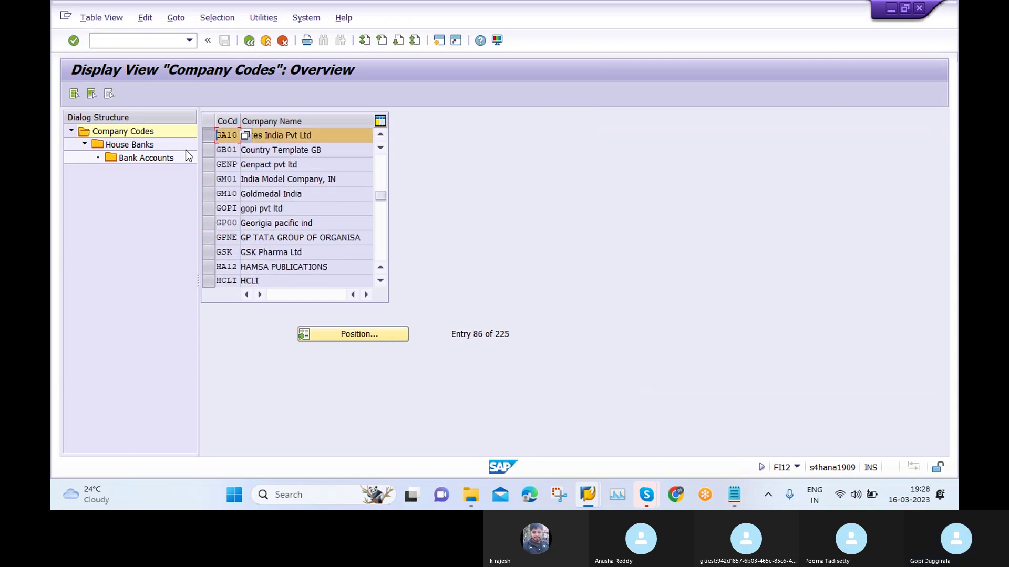
{"action": "left_click", "coordinate": [138, 149]}
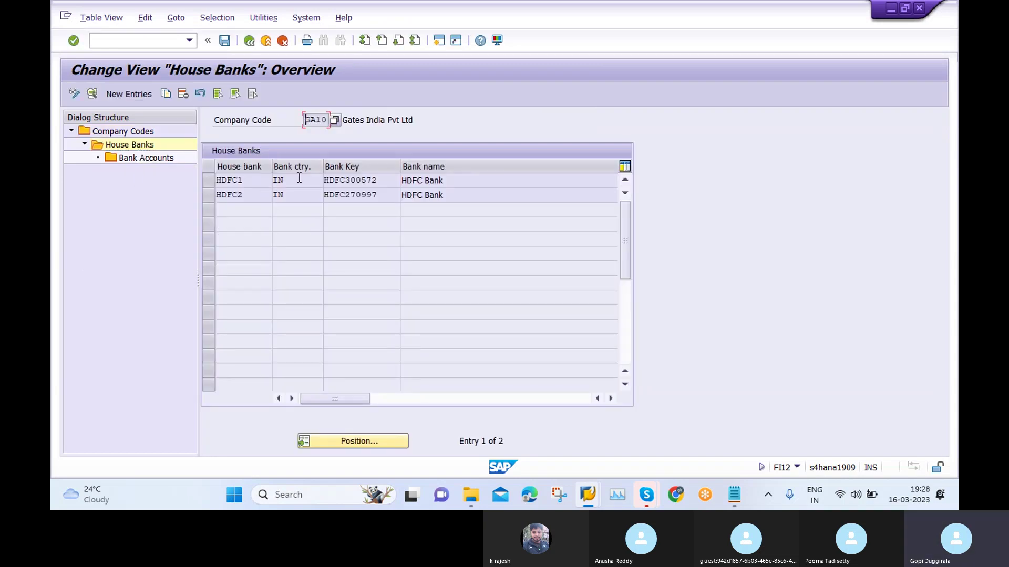
Open the bank account details of GA10's house bank HDFC2.
{"action": "left_click", "coordinate": [218, 194]}
{"action": "left_click", "coordinate": [210, 193]}
{"action": "left_click", "coordinate": [142, 159]}
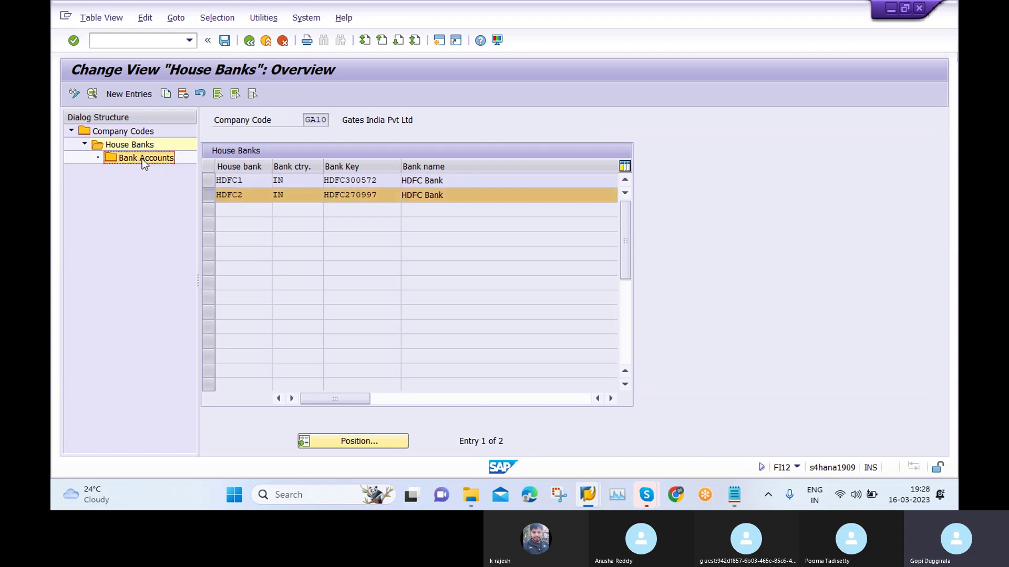
{"action": "left_click", "coordinate": [414, 400]}
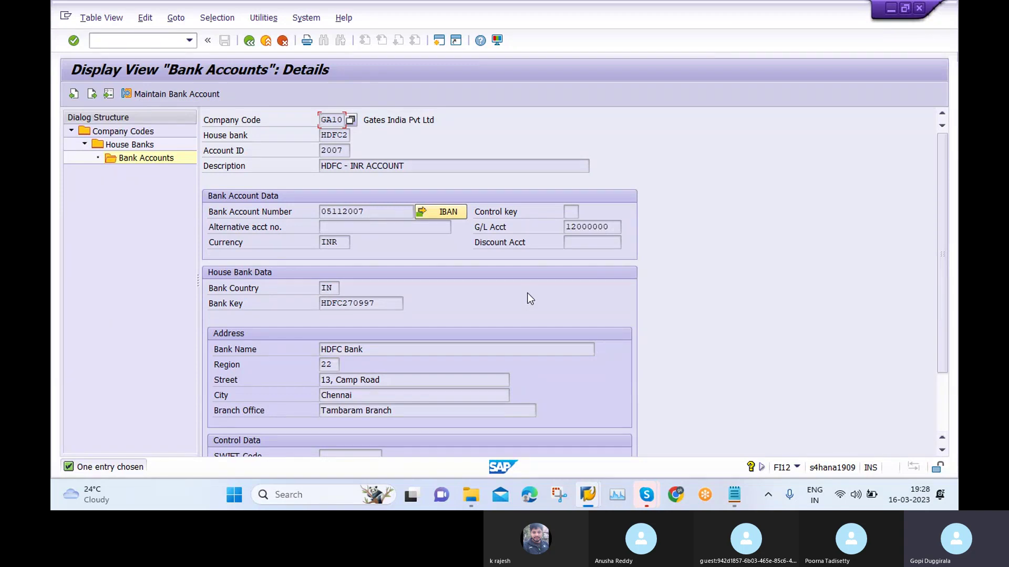
Open the HDFC2 bank account for maintenance, examine its general data and house bank account connectivity, and close the browser window.
{"action": "key", "text": "shift+F5"}
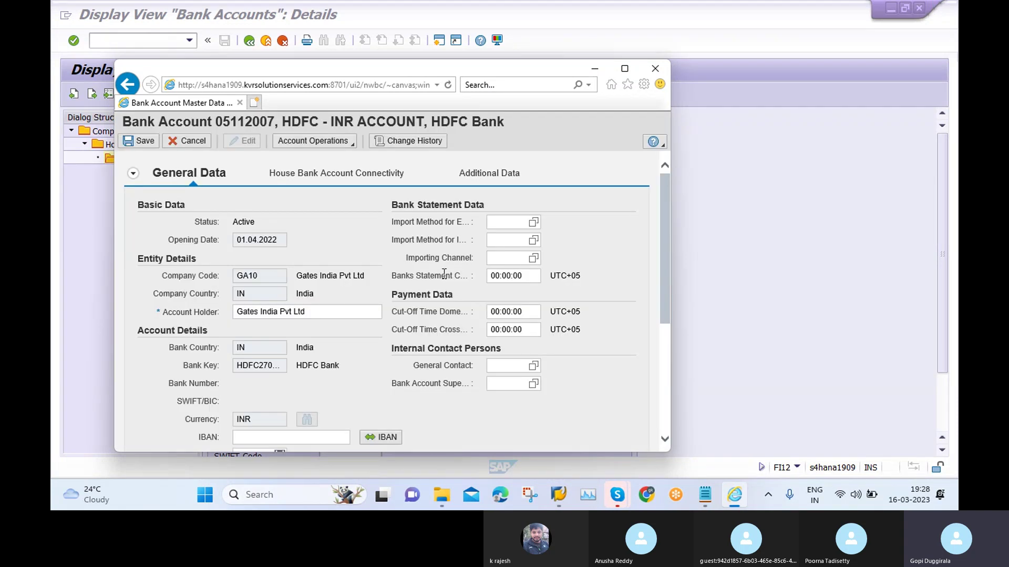
{"action": "scroll", "coordinate": [364, 354], "scroll_direction": "down", "scroll_amount": 5}
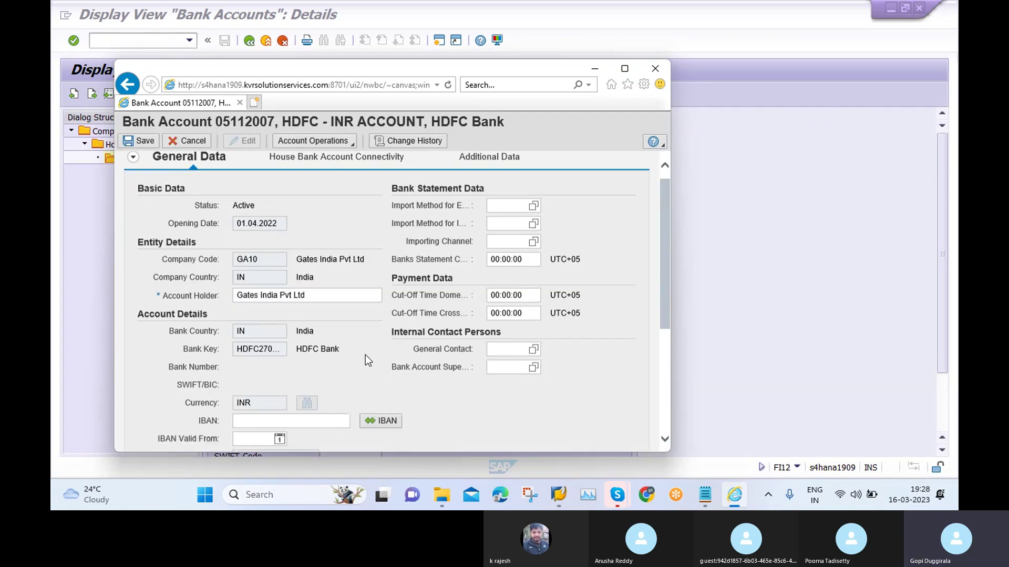
{"action": "scroll", "coordinate": [411, 313], "scroll_direction": "up", "scroll_amount": 5}
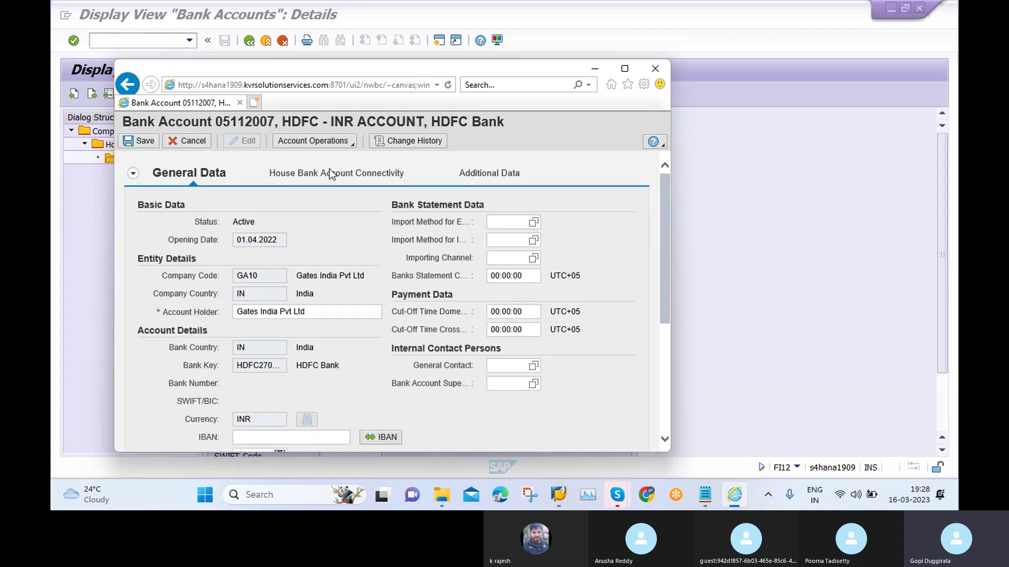
{"action": "left_click", "coordinate": [330, 176]}
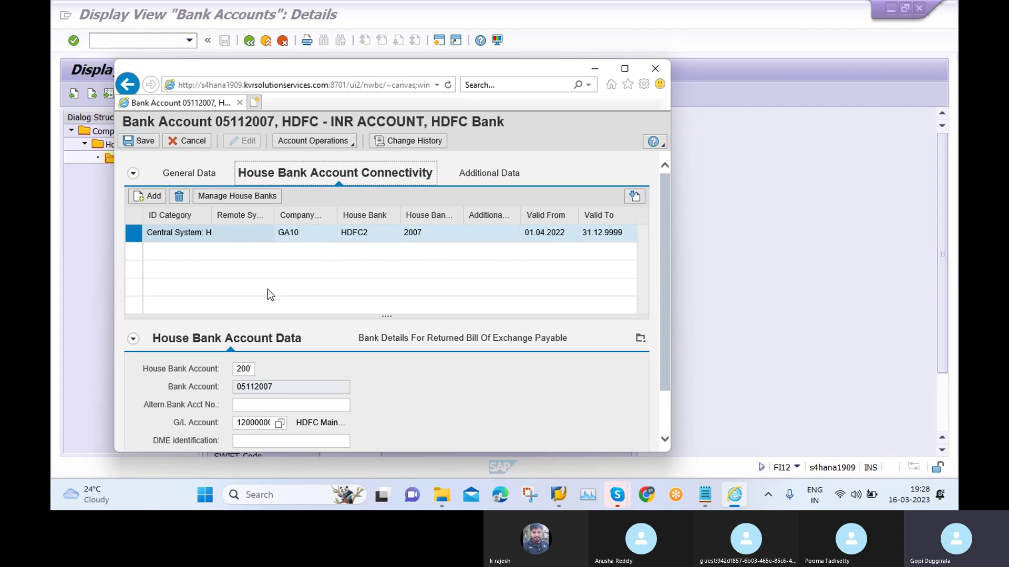
{"action": "scroll", "coordinate": [447, 373], "scroll_direction": "down", "scroll_amount": 1}
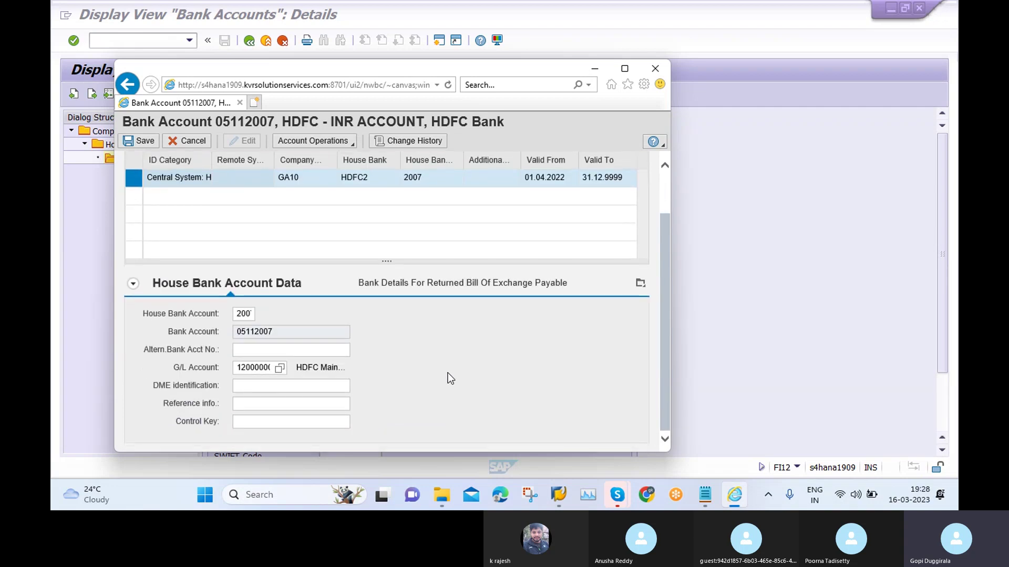
{"action": "scroll", "coordinate": [448, 373], "scroll_direction": "up", "scroll_amount": 1}
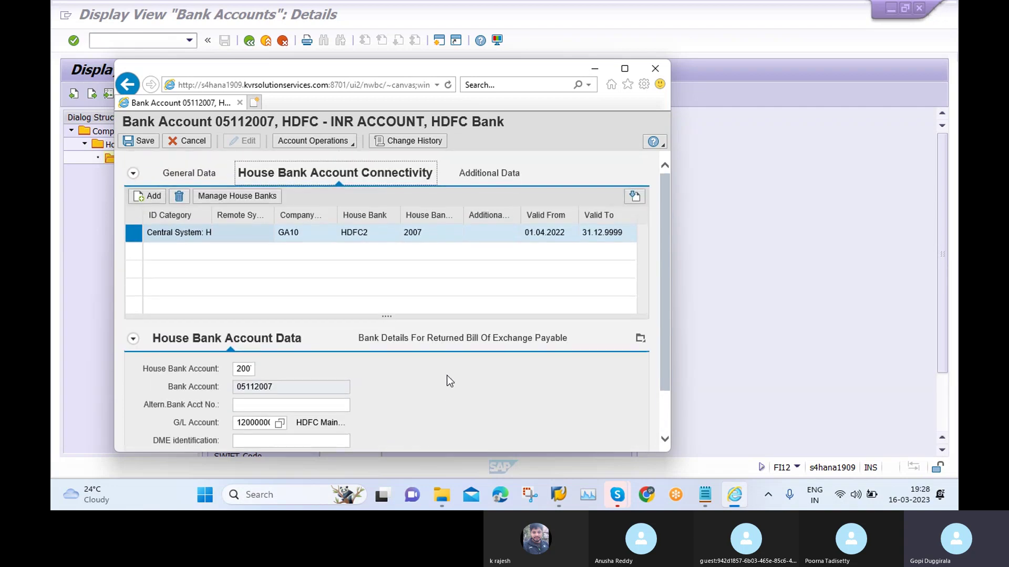
{"action": "left_click", "coordinate": [655, 68]}
Leave the bank account and payment program configuration and return to the SAP Easy Access screen.
{"action": "left_click", "coordinate": [249, 41]}
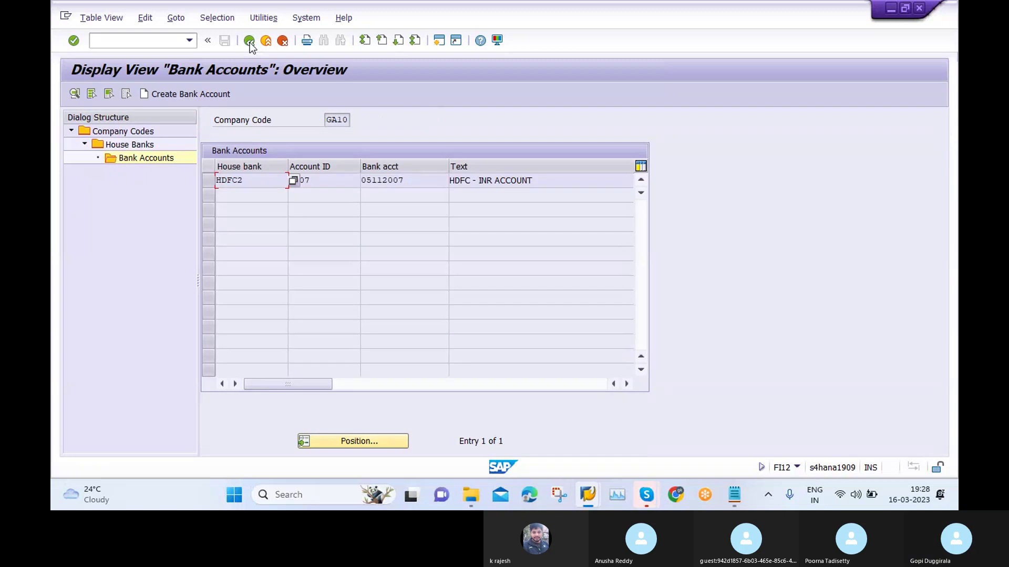
{"action": "left_click", "coordinate": [249, 41]}
{"action": "left_click", "coordinate": [249, 41]}
{"action": "left_click", "coordinate": [249, 41]}
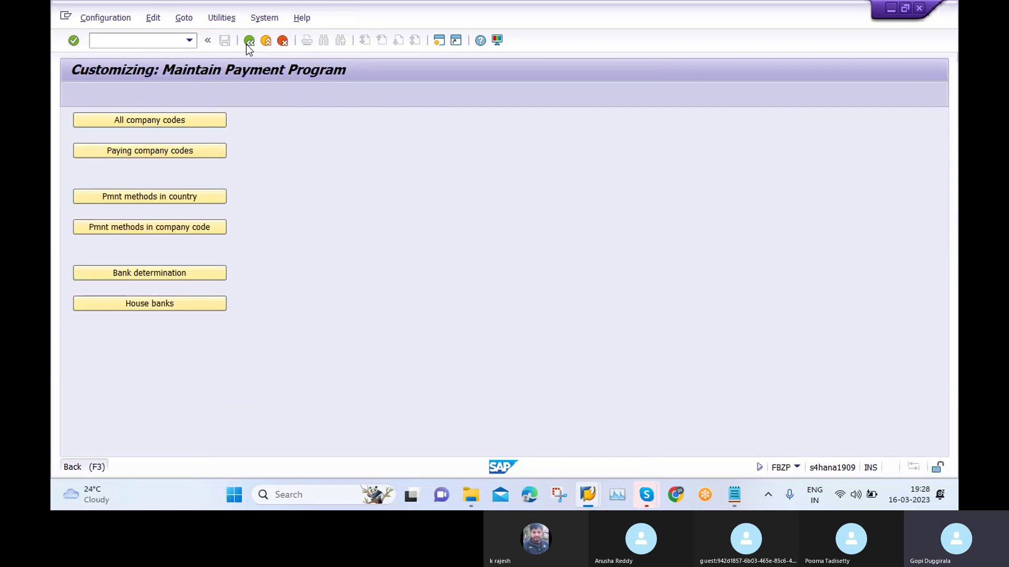
{"action": "left_click", "coordinate": [247, 43]}
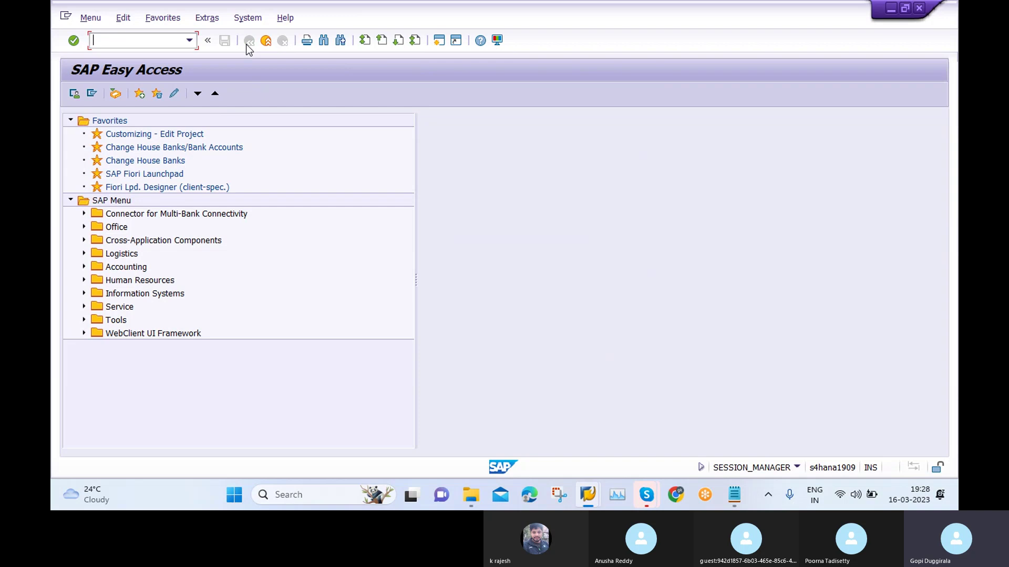
Switch to the APP notes in Notepad and place the cursor on the empty line below DATA MIFRATION TEAM.
{"action": "left_click", "coordinate": [733, 494]}
{"action": "scroll", "coordinate": [383, 369], "scroll_direction": "down", "scroll_amount": 8}
{"action": "left_click", "coordinate": [284, 375]}
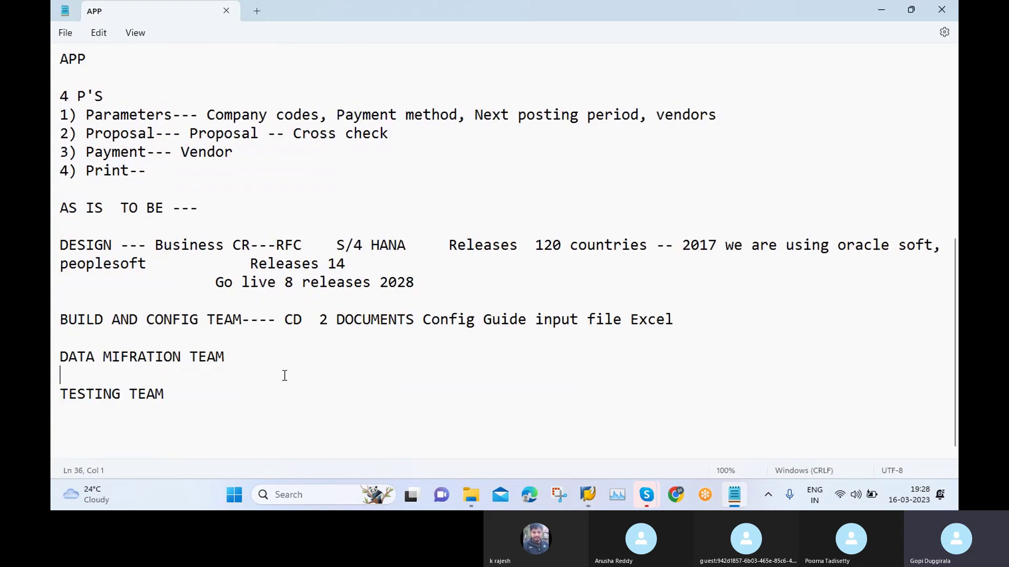
Add a block of blank lines below TESTING TEAM at the end of the notes.
{"action": "left_click", "coordinate": [268, 392]}
{"action": "key", "text": "Return"}
{"action": "key", "text": "Return"}
{"action": "key", "text": "Return"}
{"action": "key", "text": "Return"}
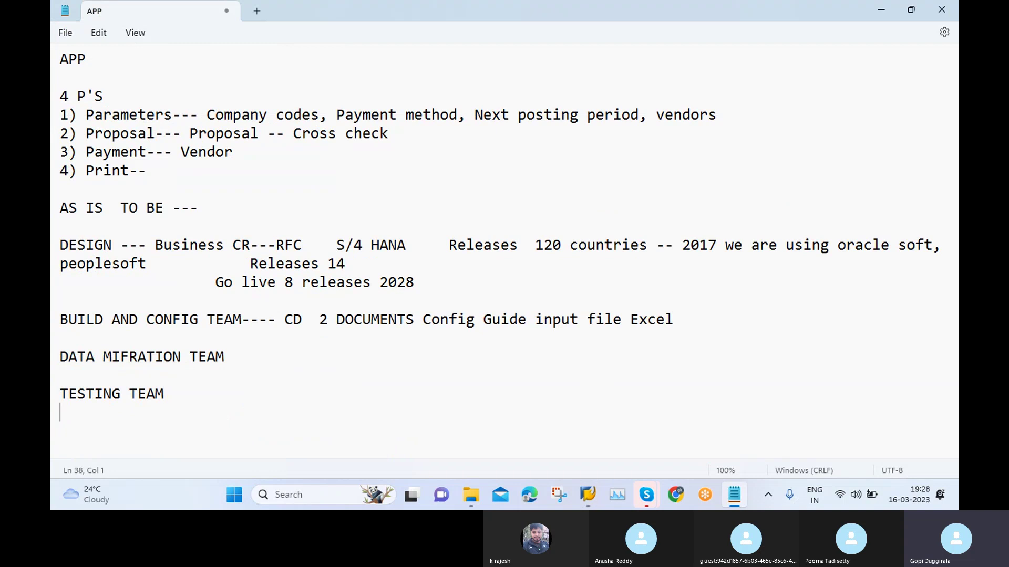
{"action": "key", "text": "Return"}
{"action": "key", "text": "Return"}
{"action": "key", "text": "Return"}
{"action": "key", "text": "Return"}
{"action": "key", "text": "Return"}
{"action": "key", "text": "Return"}
{"action": "key", "text": "Return"}
{"action": "key", "text": "Return"}
{"action": "key", "text": "Return"}
{"action": "key", "text": "Return"}
{"action": "key", "text": "Return"}
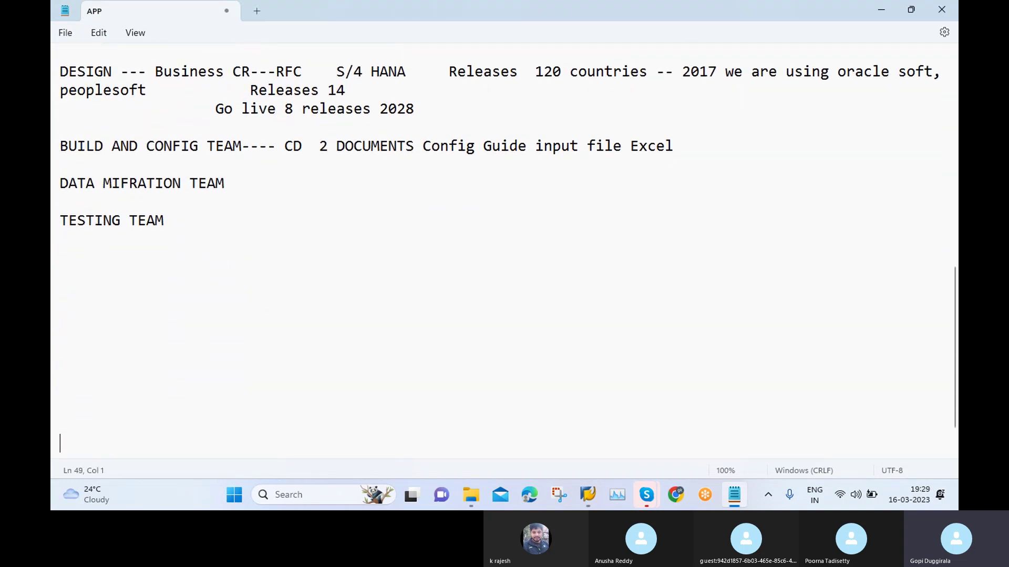
{"action": "key", "text": "Return"}
{"action": "key", "text": "Return"}
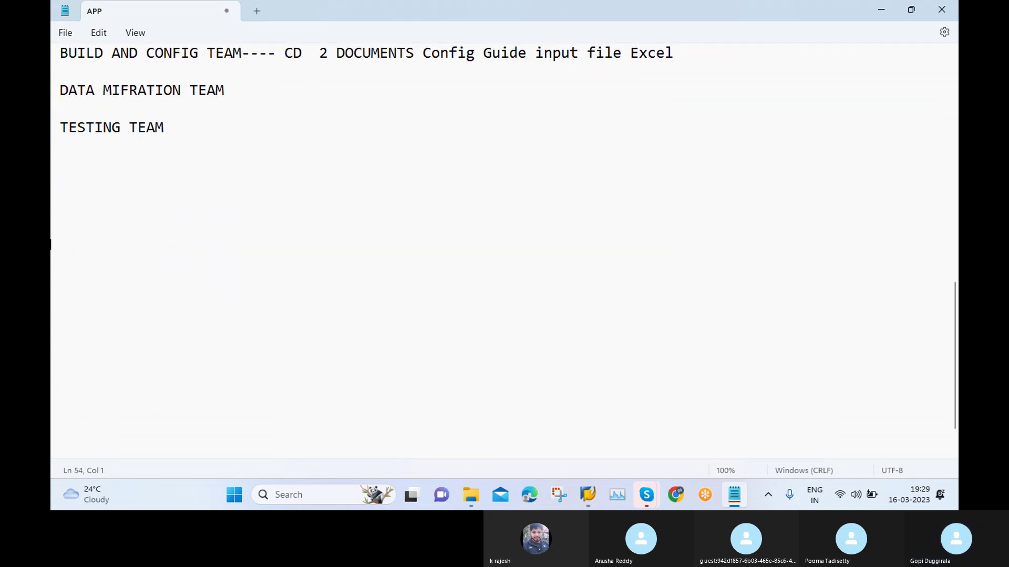
Write the heading APP below TESTING TEAM, followed by the entry FBZP Configuration.
{"action": "left_click", "coordinate": [100, 178]}
{"action": "type", "text": "APP"}
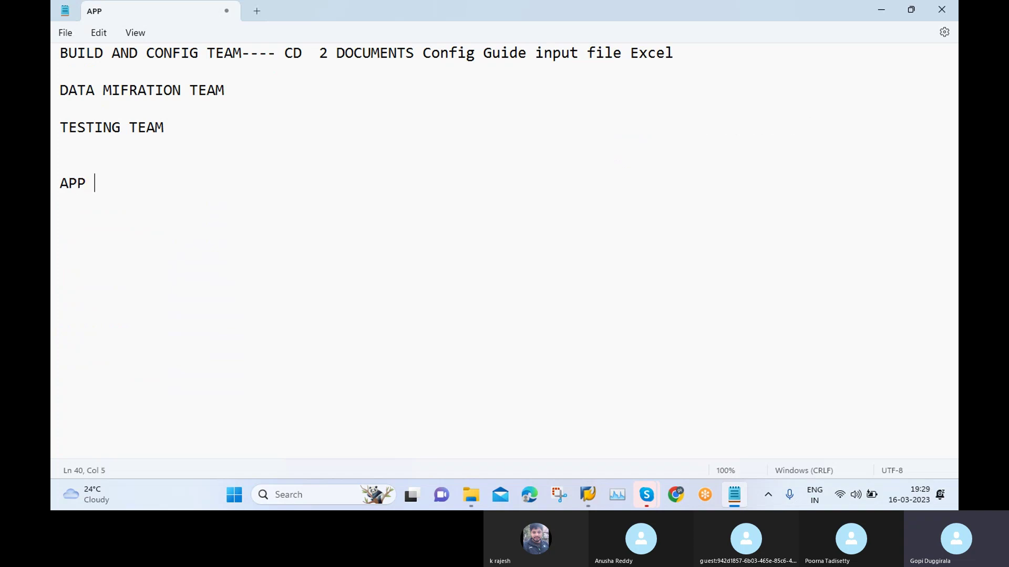
{"action": "key", "text": "Return"}
{"action": "key", "text": "Return"}
{"action": "type", "text": "FBZP"}
{"action": "key", "text": "Caps_Lock"}
{"action": "type", "text": "Conf"}
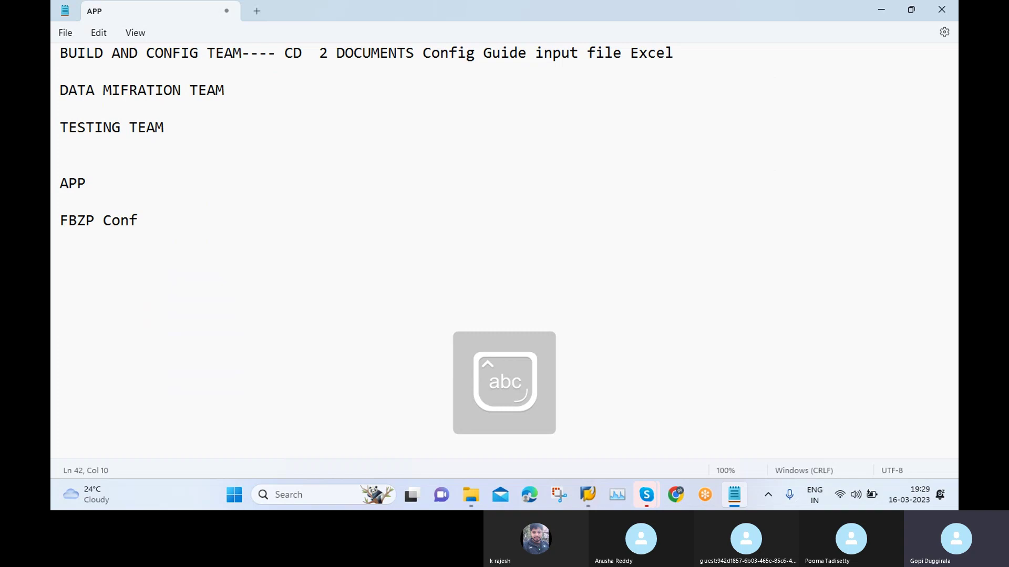
{"action": "type", "text": "iguration"}
{"action": "key", "text": "Return"}
{"action": "key", "text": "Return"}
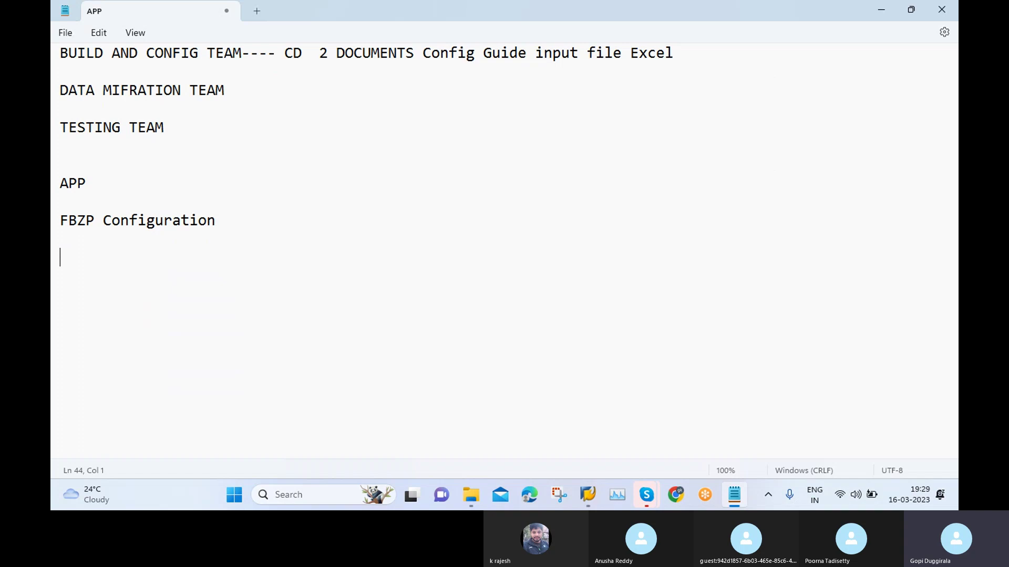
Add the entries Vendor invoice FB60 and APP F110 below FBZP Configuration, separated by a blank line.
{"action": "key", "text": "Caps_Lock"}
{"action": "type", "text": "V"}
{"action": "key", "text": "Caps_Lock"}
{"action": "type", "text": "e"}
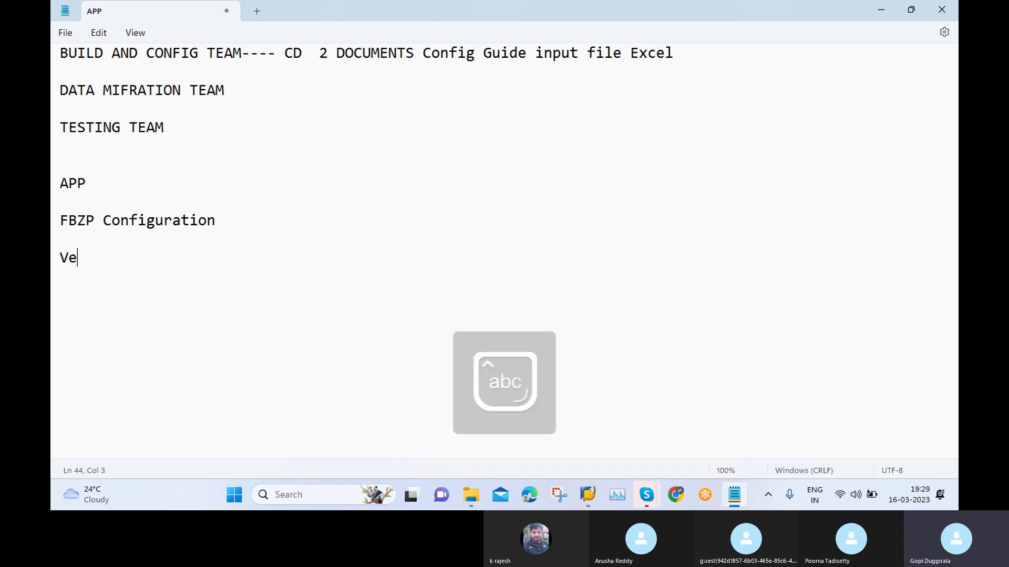
{"action": "type", "text": "ndor invoice"}
{"action": "key", "text": "Caps_Lock"}
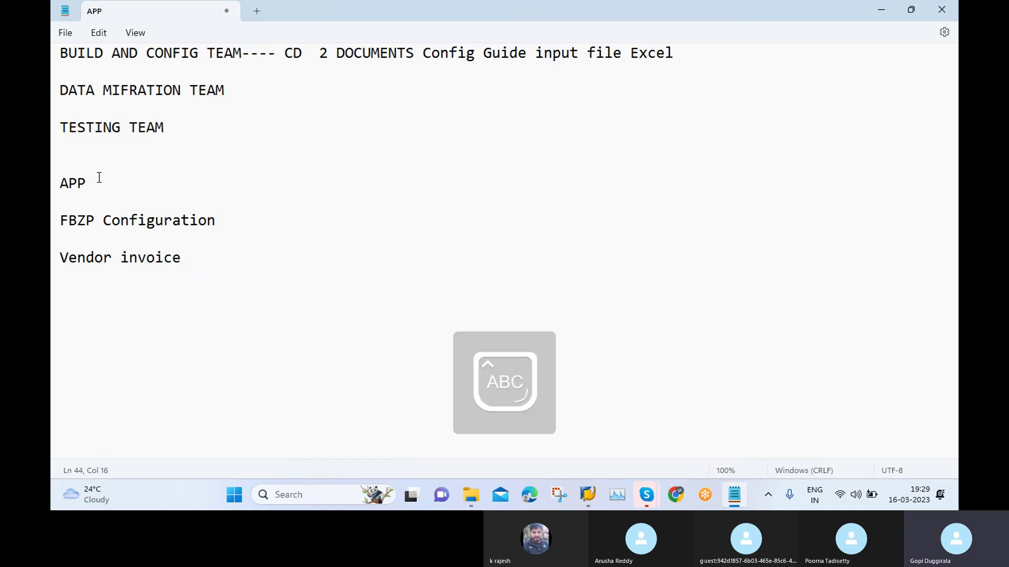
{"action": "type", "text": "FB60"}
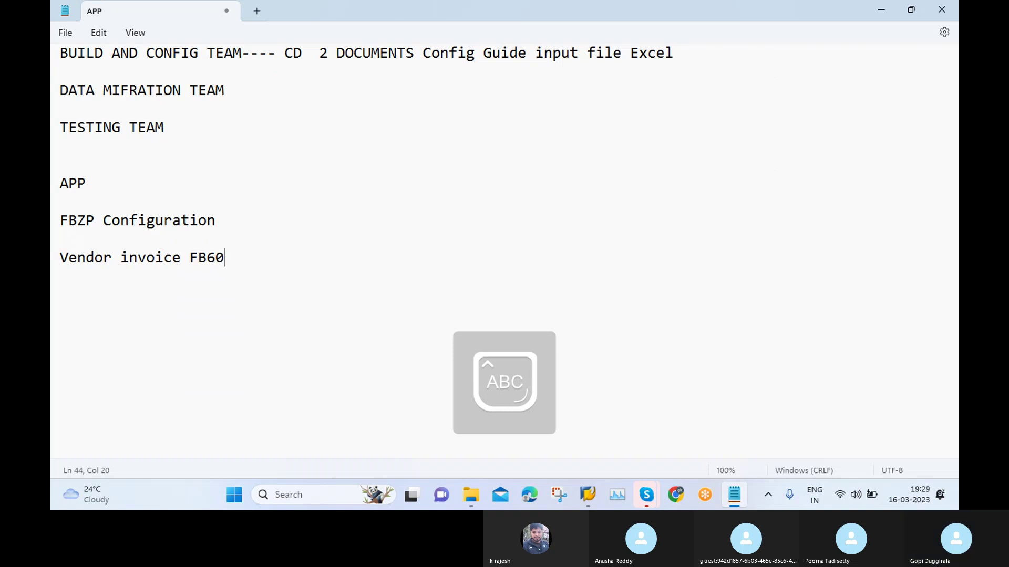
{"action": "key", "text": "Return"}
{"action": "key", "text": "Return"}
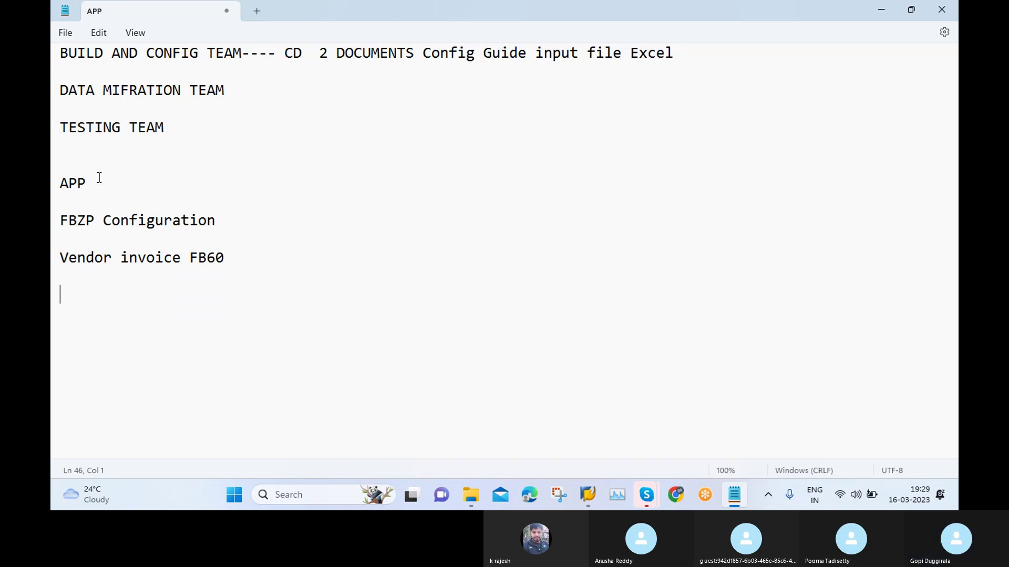
{"action": "type", "text": "APP "}
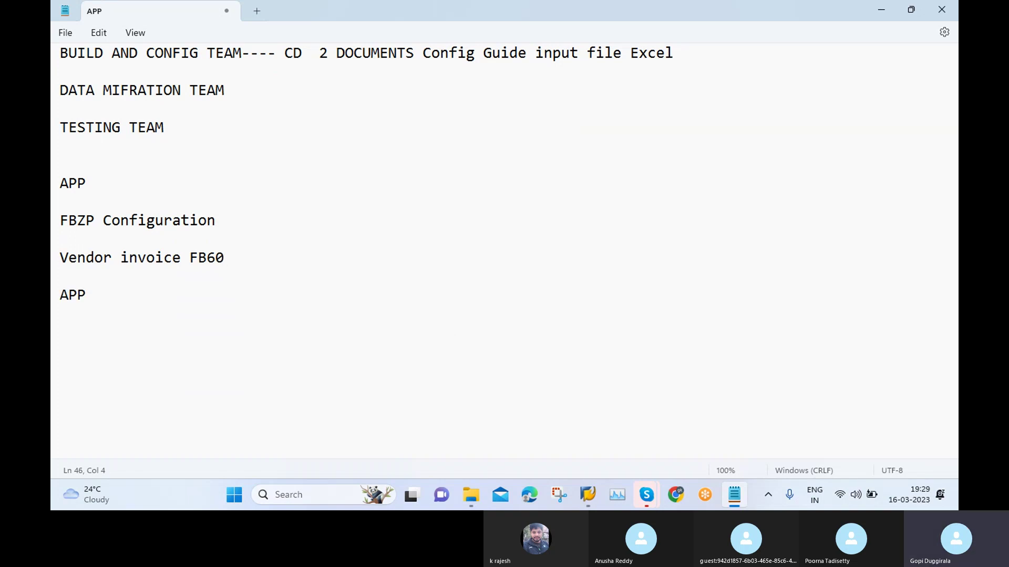
{"action": "type", "text": "F110"}
Insert an FBL1N entry between Vendor invoice FB60 and APP F110, and another FBL1N entry below APP F110.
{"action": "left_click", "coordinate": [236, 254]}
{"action": "key", "text": "Return"}
{"action": "key", "text": "Return"}
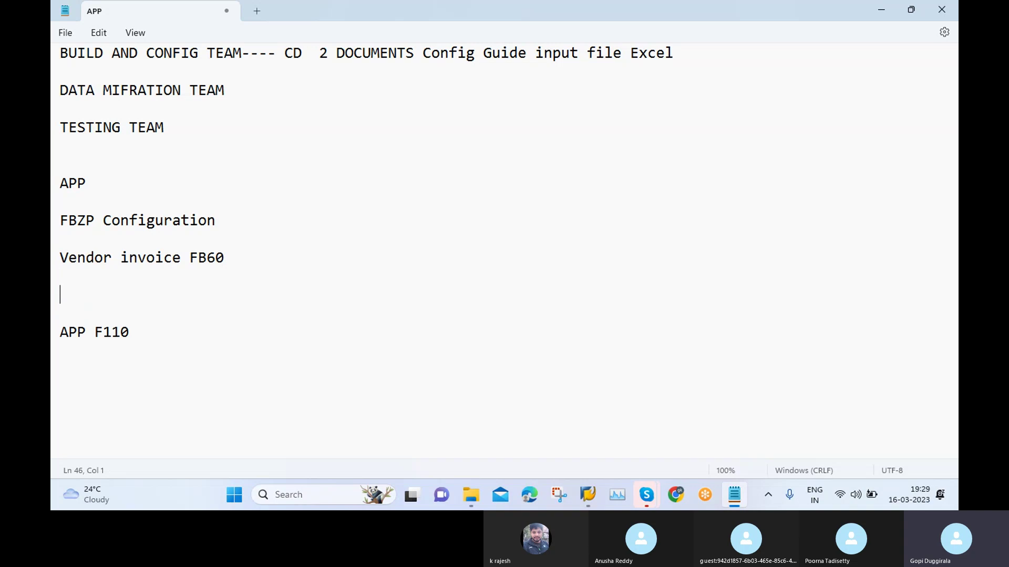
{"action": "type", "text": "FBL1N"}
{"action": "left_click", "coordinate": [198, 331]}
{"action": "key", "text": "Return"}
{"action": "key", "text": "Return"}
{"action": "type", "text": "FBL1N"}
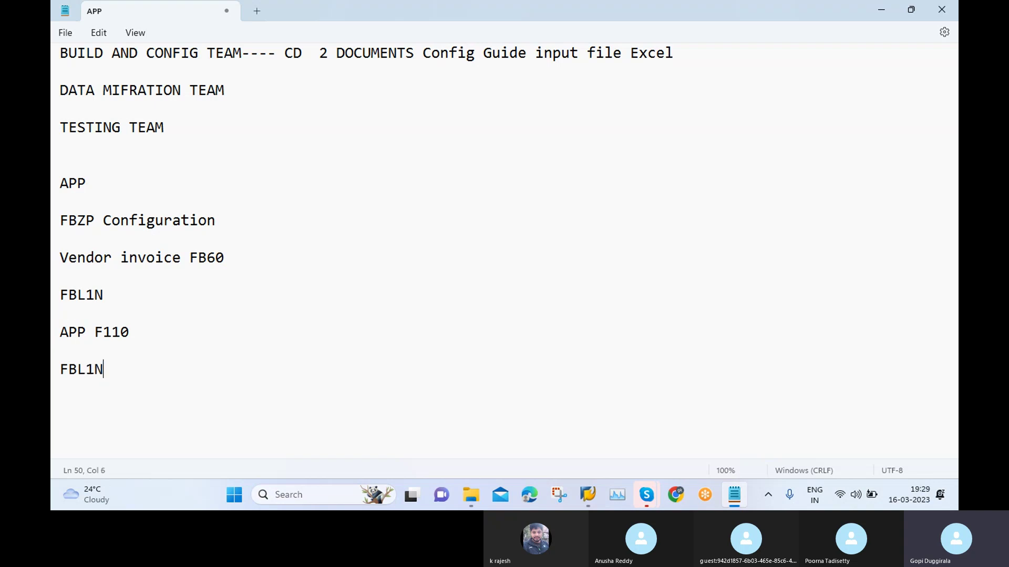
Add blank lines below the last FBL1N entry and highlight the FBZP Configuration line.
{"action": "left_click", "coordinate": [86, 162]}
{"action": "left_click", "coordinate": [123, 369]}
{"action": "key", "text": "Return"}
{"action": "key", "text": "Return"}
{"action": "key", "text": "Return"}
{"action": "key", "text": "Return"}
{"action": "key", "text": "Return"}
{"action": "key", "text": "Return"}
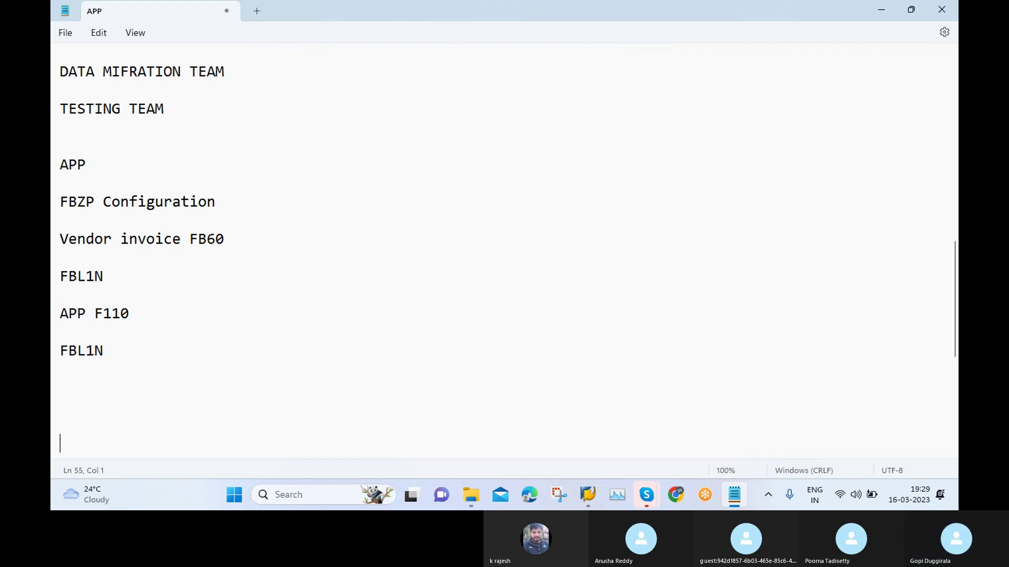
{"action": "key", "text": "Return"}
{"action": "key", "text": "Return"}
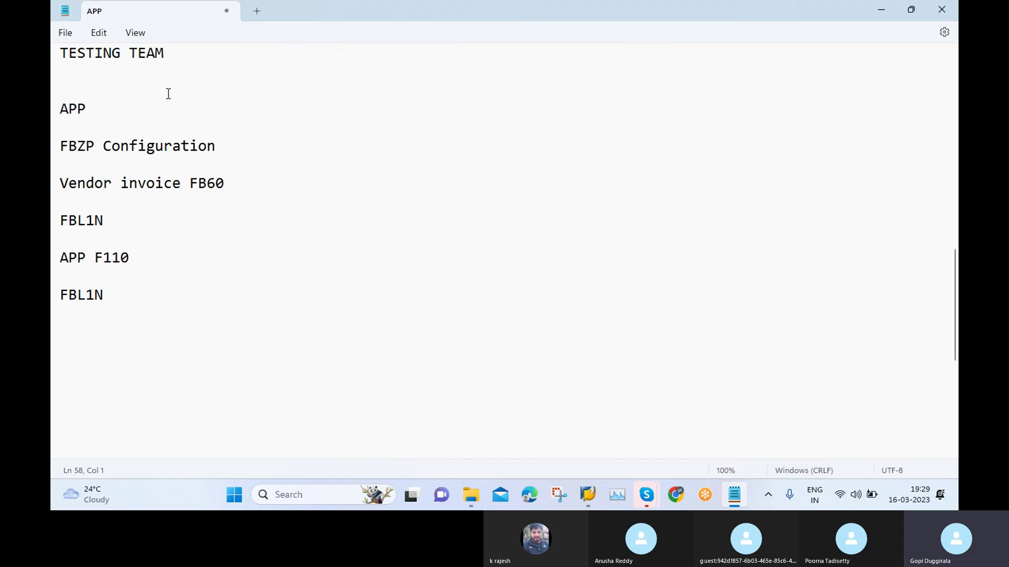
{"action": "triple_click", "coordinate": [67, 150]}
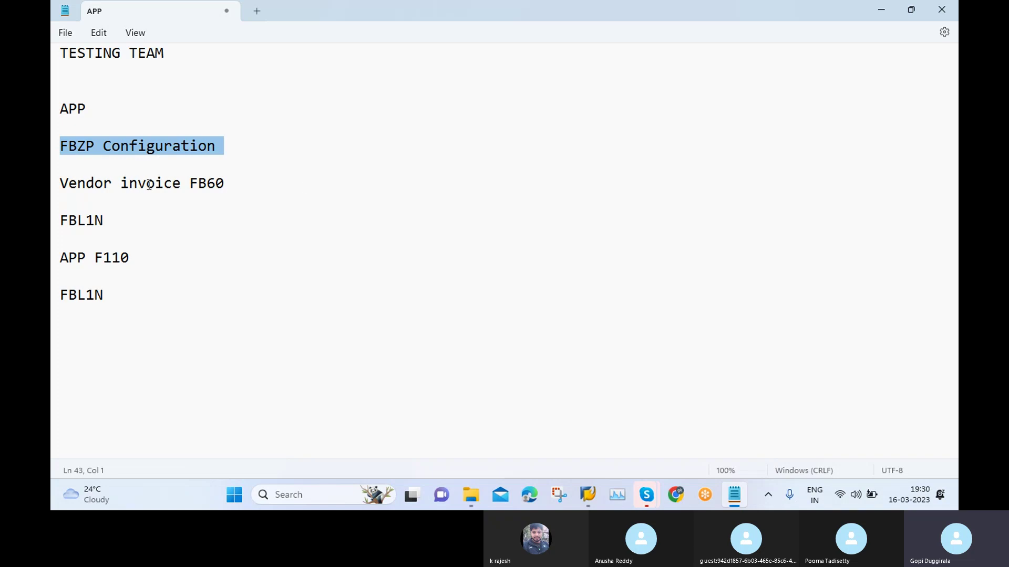
Switch to the SAP Easy Access session and start transaction FB60 for entering a vendor invoice.
{"action": "mouse_move", "coordinate": [589, 497]}
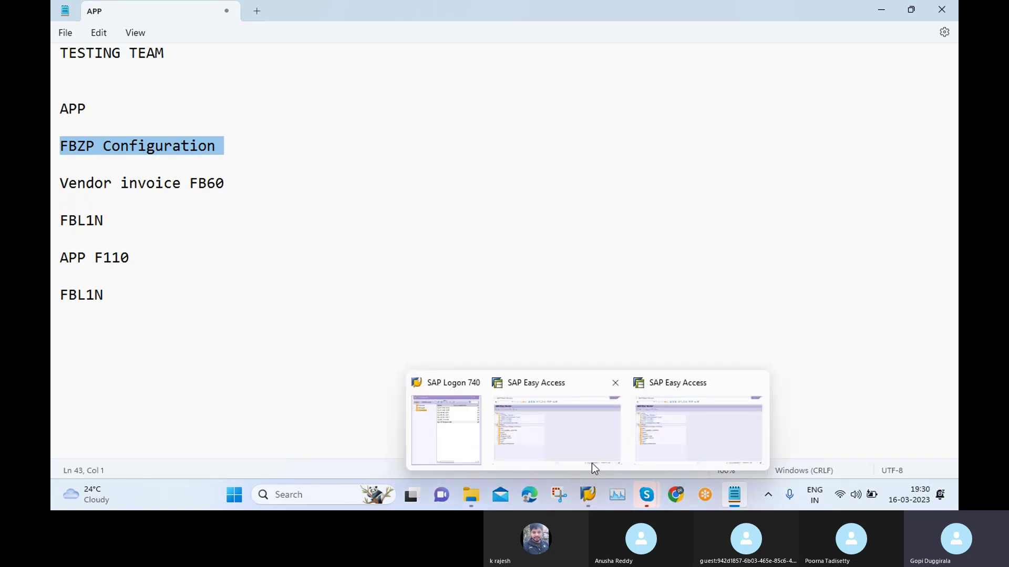
{"action": "left_click", "coordinate": [537, 431]}
{"action": "type", "text": "FB"}
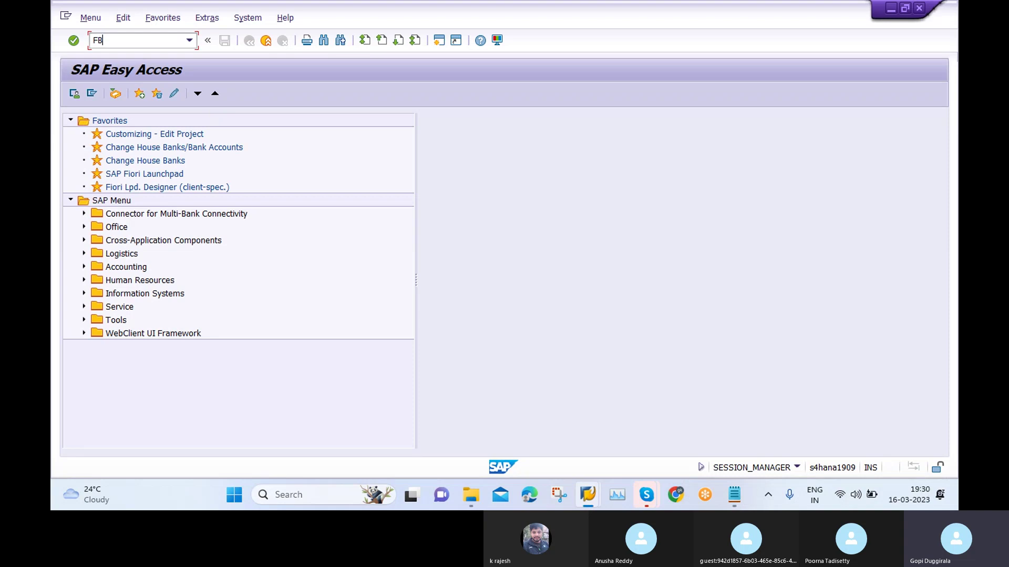
{"action": "type", "text": "60"}
{"action": "key", "text": "Return"}
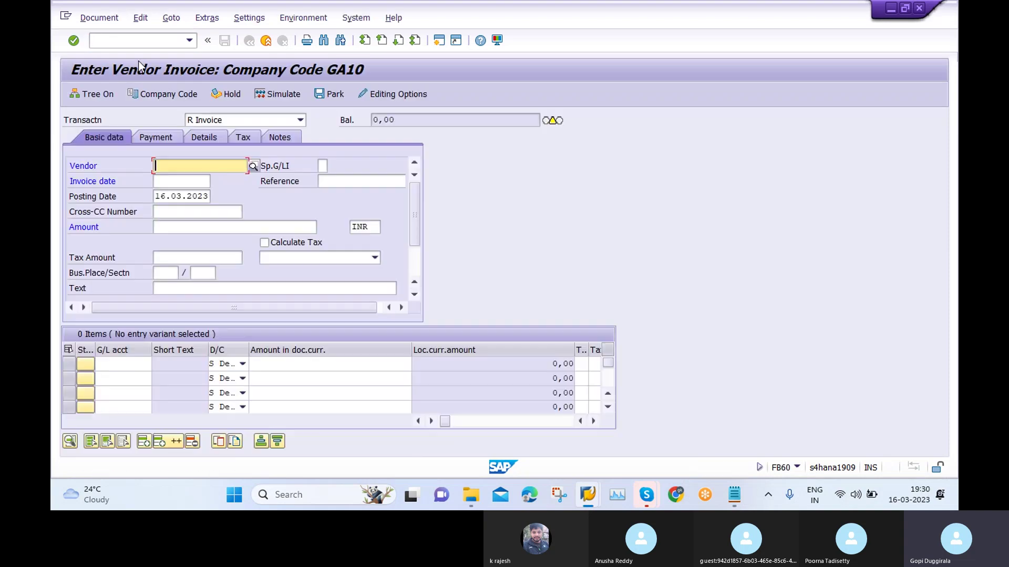
Look up the suppliers of company code GA10 and choose SAIRAM TRADING COMPANY as the invoice's vendor.
{"action": "left_click", "coordinate": [253, 166]}
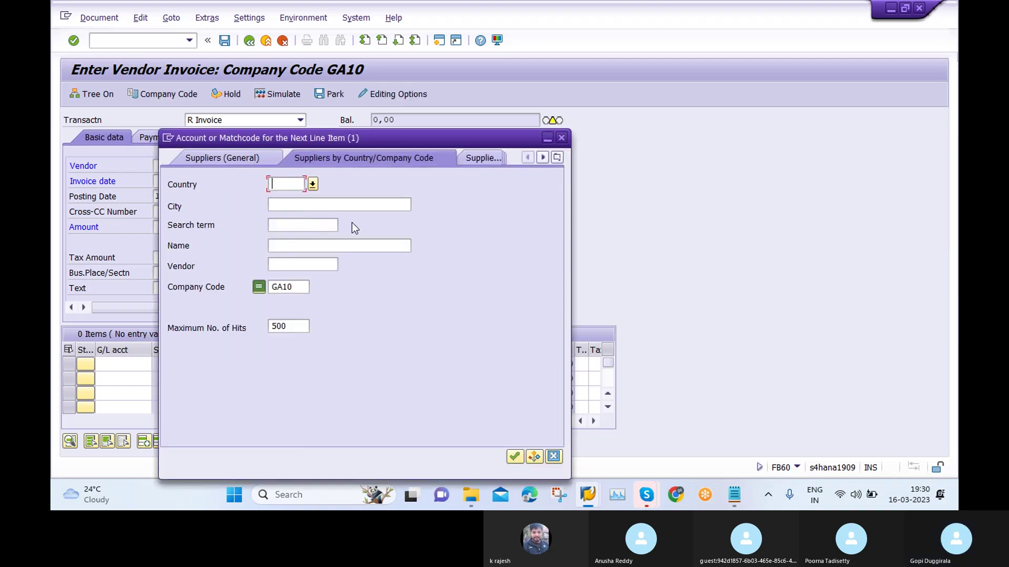
{"action": "left_click", "coordinate": [515, 457]}
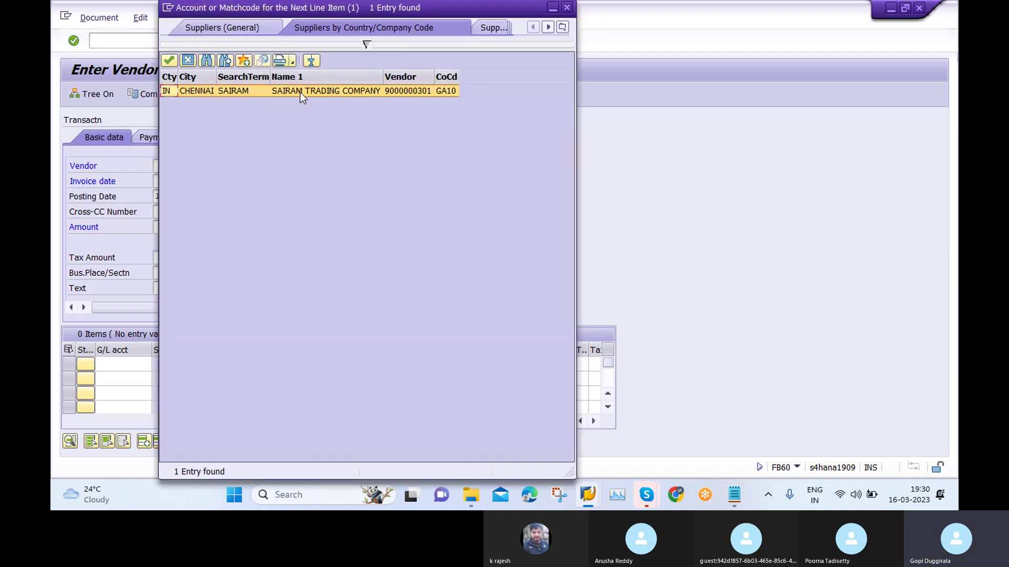
{"action": "double_click", "coordinate": [301, 93]}
Set the invoice date to 16.03.2023 and the invoice amount to 17000 INR.
{"action": "left_click", "coordinate": [163, 183]}
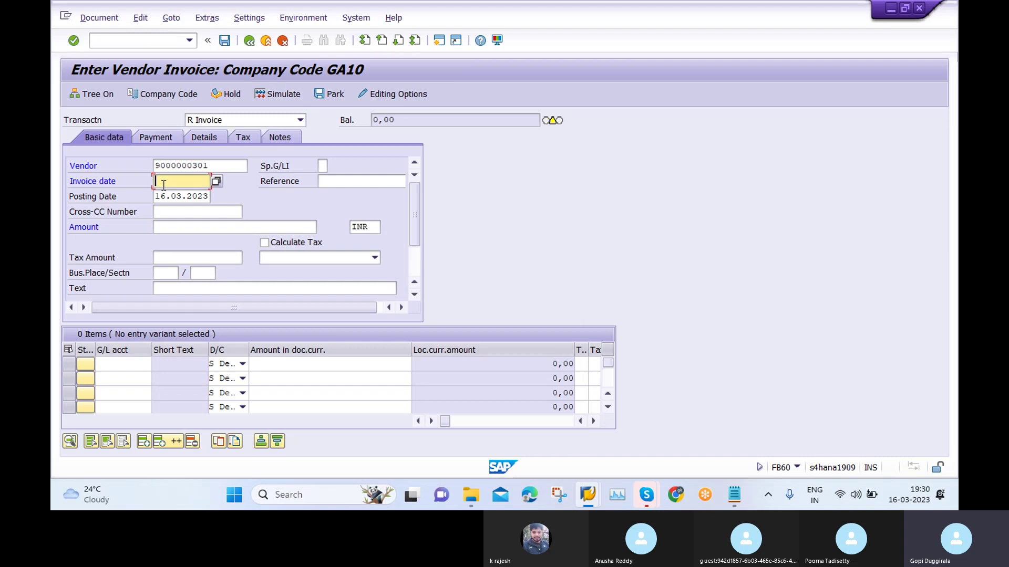
{"action": "left_click", "coordinate": [164, 184]}
{"action": "left_click", "coordinate": [186, 199]}
{"action": "left_click", "coordinate": [182, 227]}
{"action": "type", "text": "1700"}
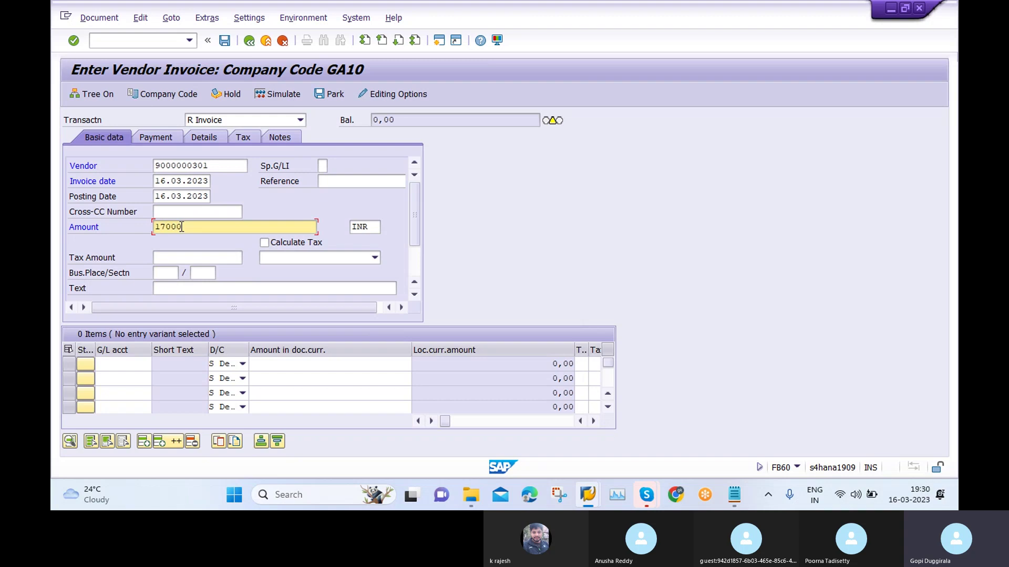
{"action": "type", "text": "0"}
Assign the Raw material inventory a/c G/L account to the first line item with an amount of 17000.
{"action": "left_click", "coordinate": [121, 364]}
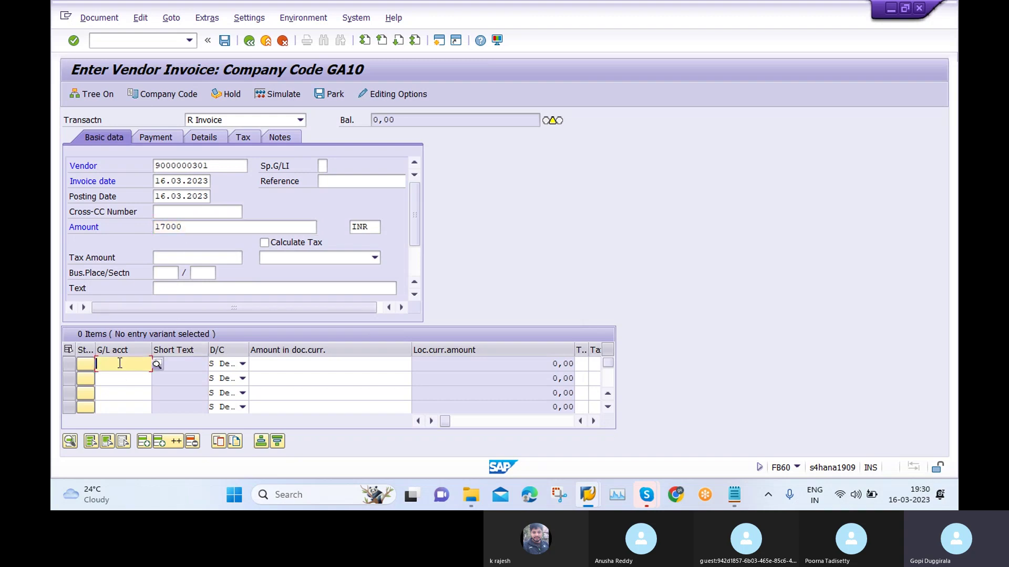
{"action": "left_click", "coordinate": [158, 364]}
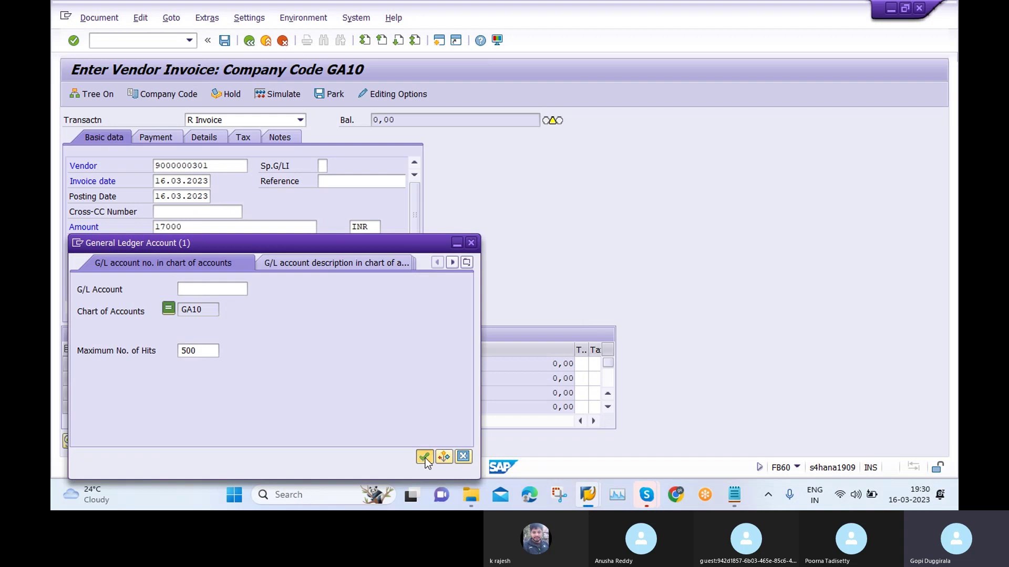
{"action": "left_click", "coordinate": [424, 456]}
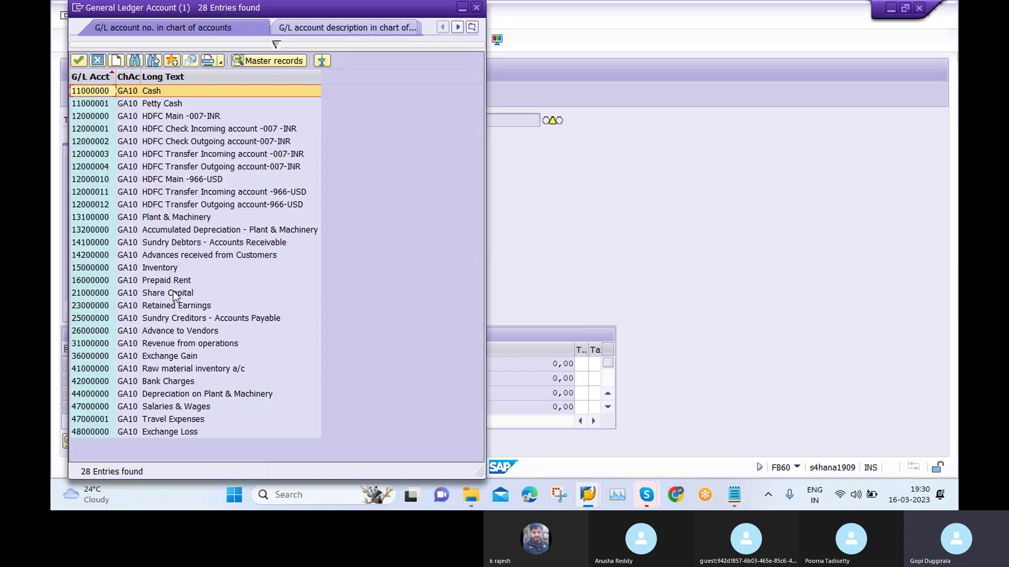
{"action": "left_click", "coordinate": [182, 369]}
{"action": "double_click", "coordinate": [182, 369]}
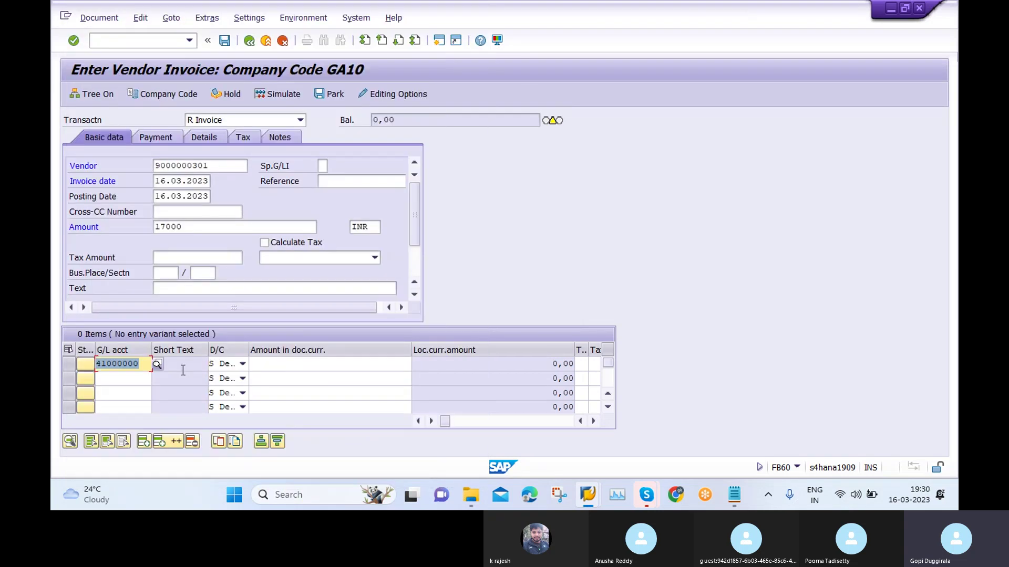
{"action": "left_click", "coordinate": [293, 363]}
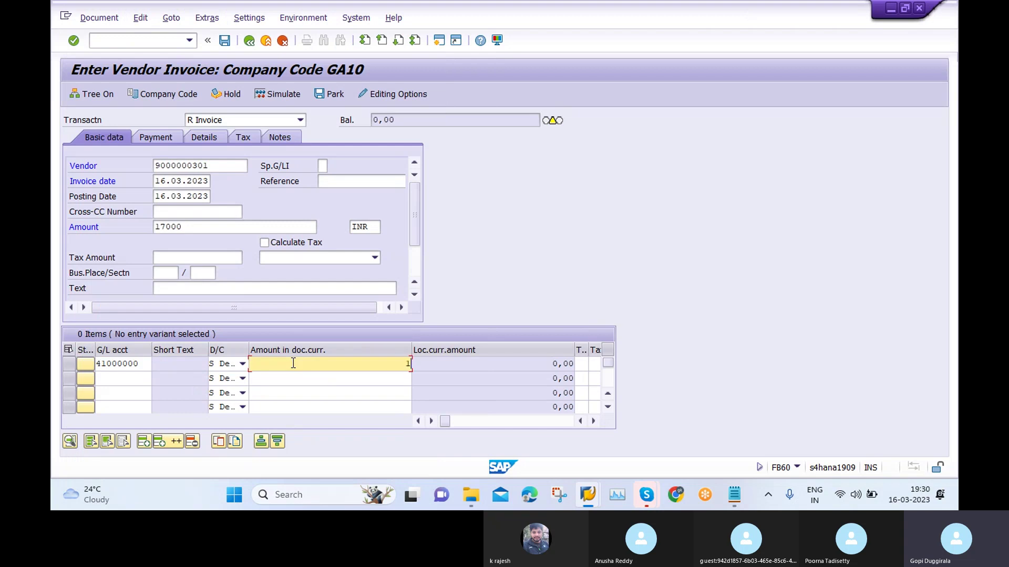
{"action": "type", "text": "17000"}
Enter cost center GA10010005 for the first line item and validate the invoice entries.
{"action": "left_click", "coordinate": [593, 421]}
{"action": "left_click", "coordinate": [594, 421]}
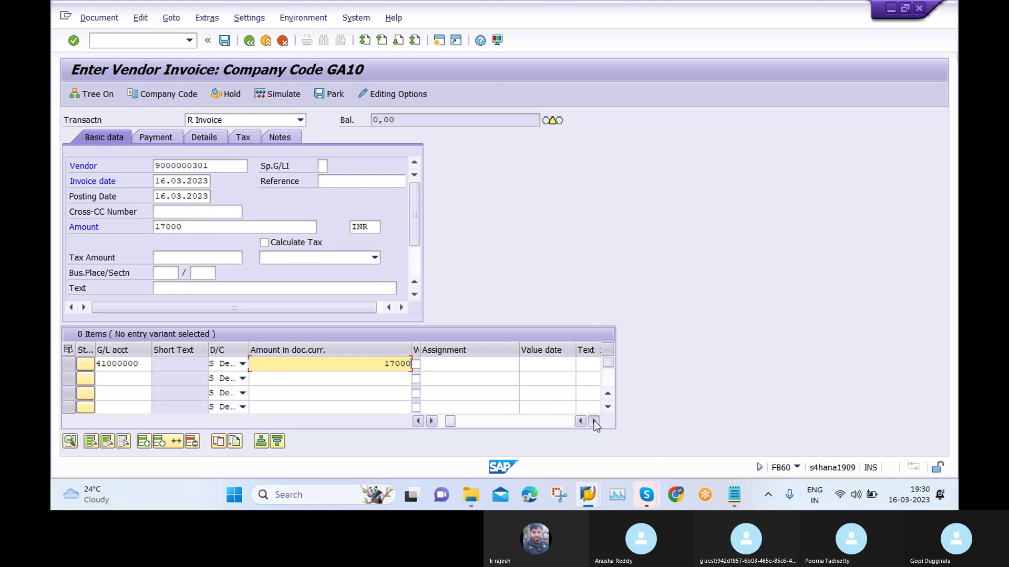
{"action": "left_click", "coordinate": [593, 420]}
{"action": "left_click", "coordinate": [594, 421]}
{"action": "left_click", "coordinate": [594, 421]}
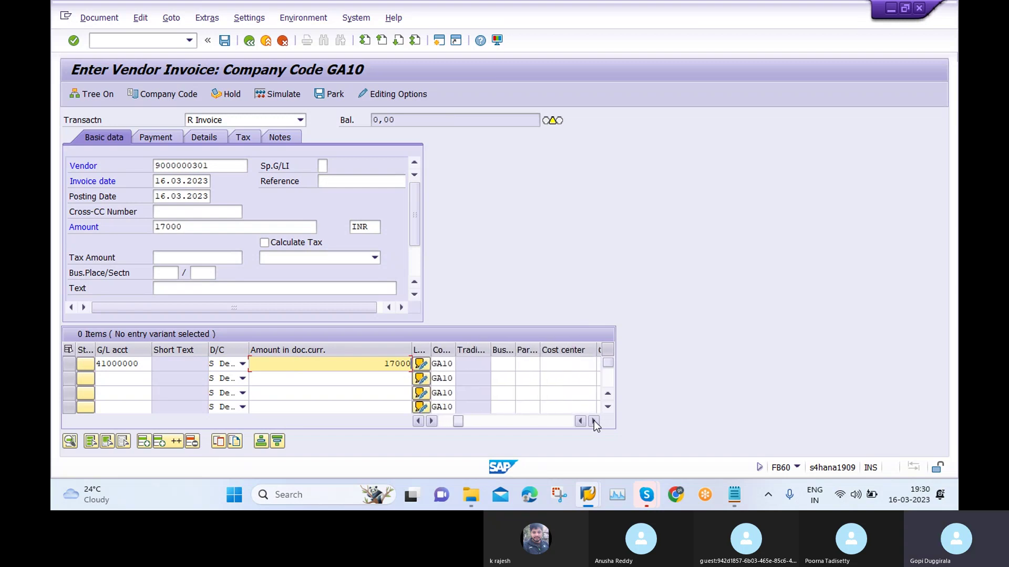
{"action": "left_click", "coordinate": [552, 367]}
{"action": "type", "text": "GA10010005"}
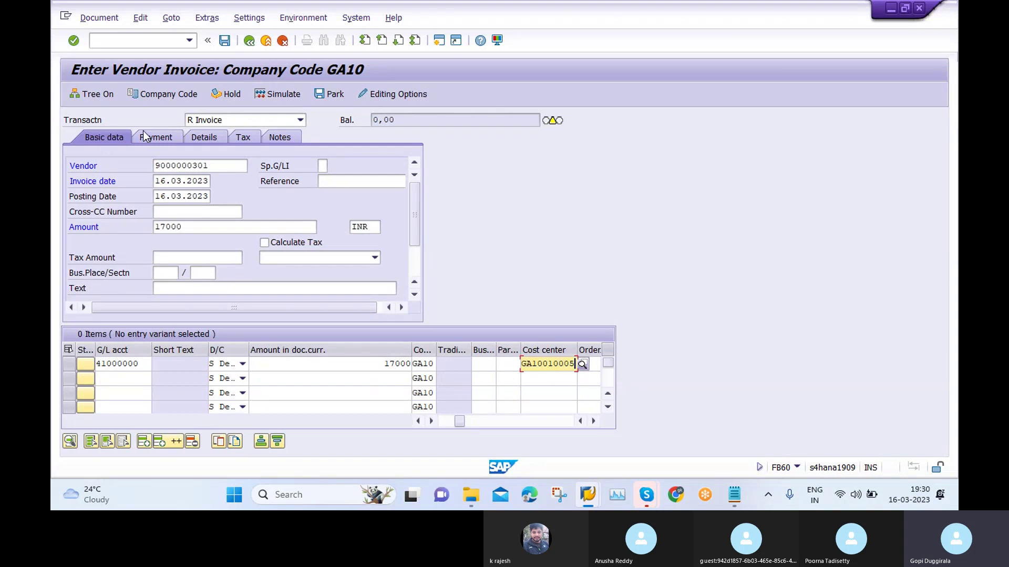
{"action": "key", "text": "Return"}
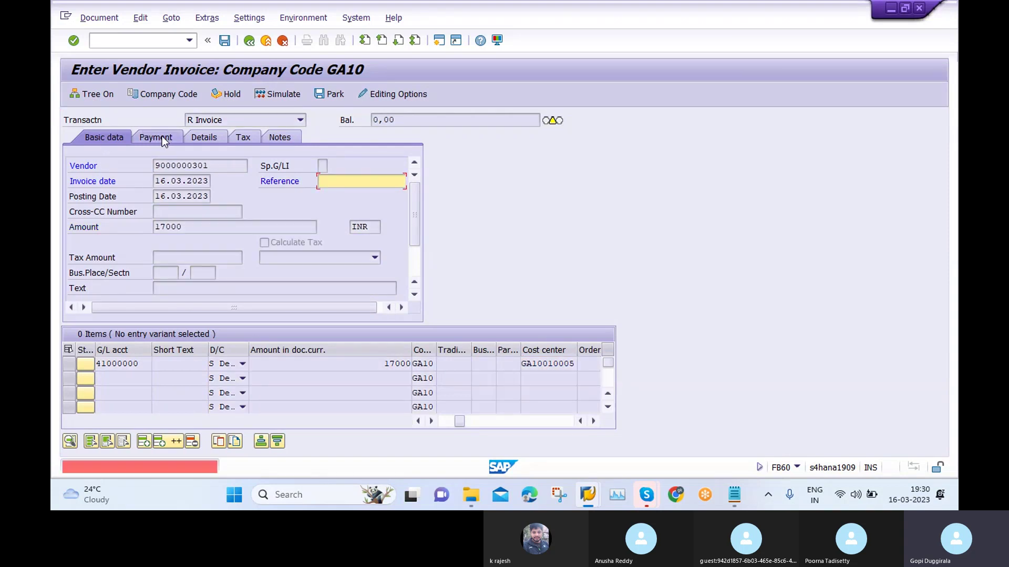
Enter TEST3 as the invoice's reference.
{"action": "type", "text": "TSET3"}
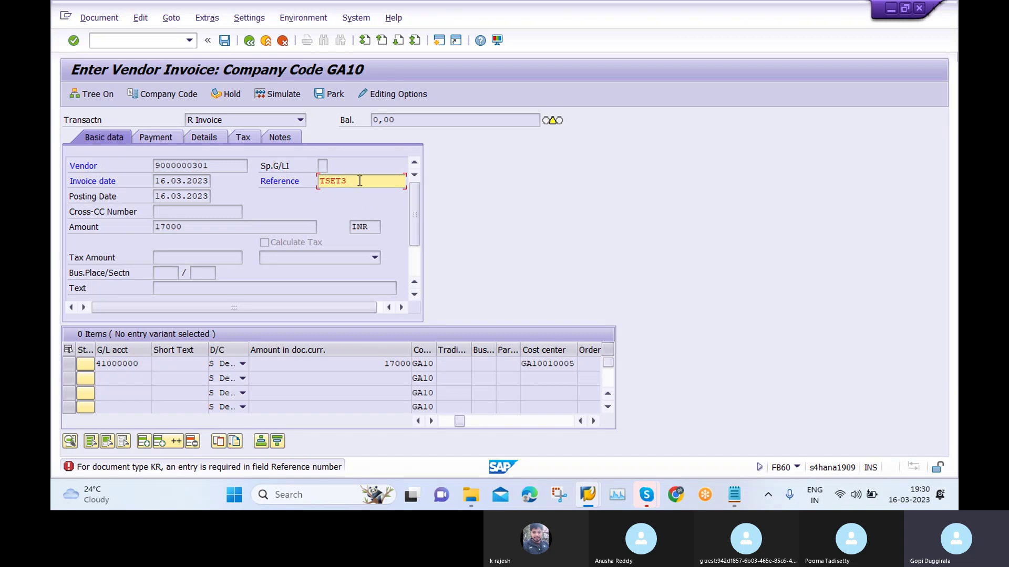
{"action": "key", "text": "BackSpace"}
{"action": "key", "text": "BackSpace"}
{"action": "type", "text": "EST3"}
Set the invoice's payment method to D in its payment data.
{"action": "left_click", "coordinate": [157, 140]}
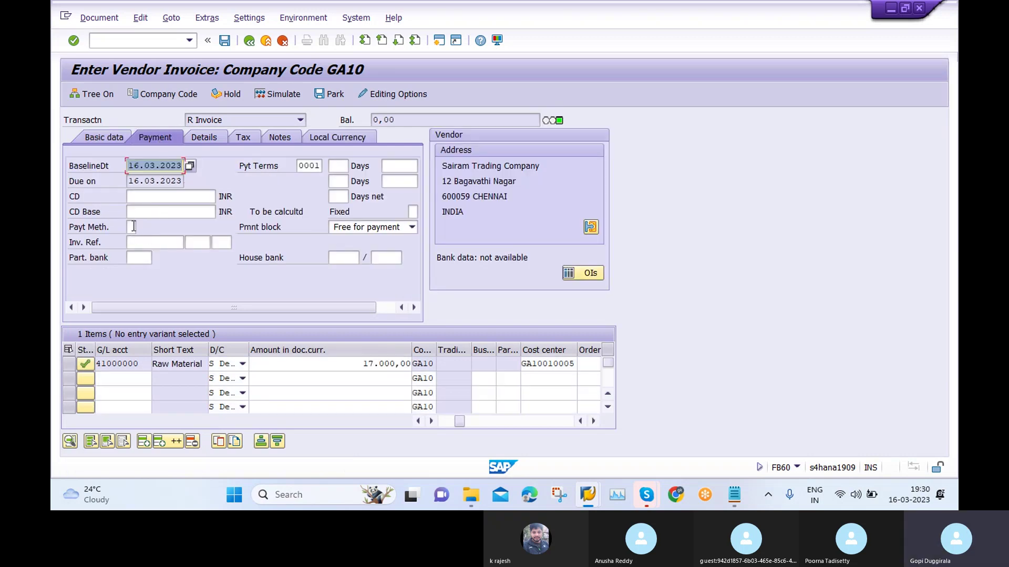
{"action": "left_click", "coordinate": [132, 226]}
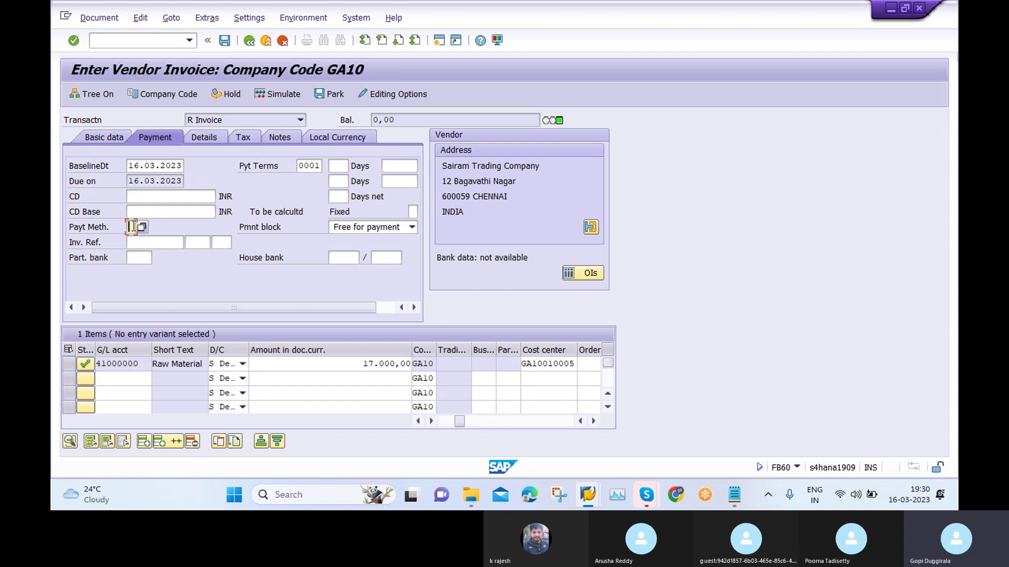
{"action": "type", "text": "D"}
Assign house bank HDFC2 with its HDFC - INR ACCOUNT to the invoice and post the document.
{"action": "left_click", "coordinate": [345, 259]}
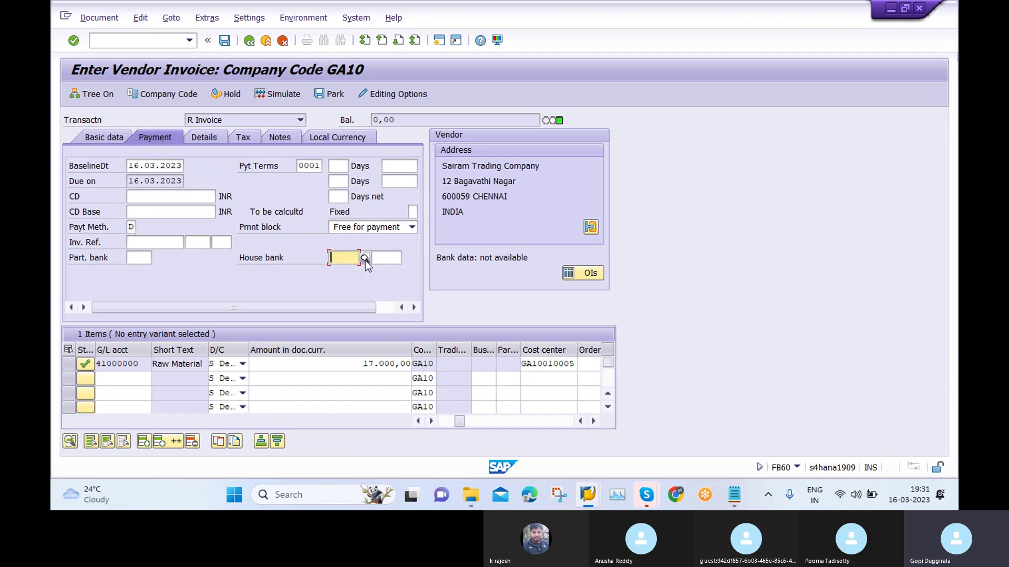
{"action": "left_click", "coordinate": [365, 258]}
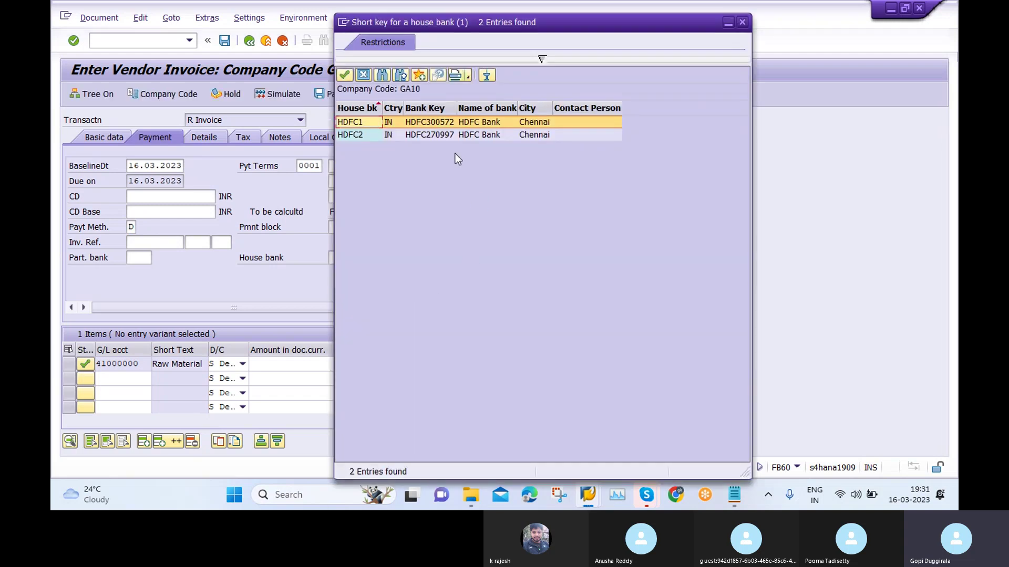
{"action": "double_click", "coordinate": [427, 137]}
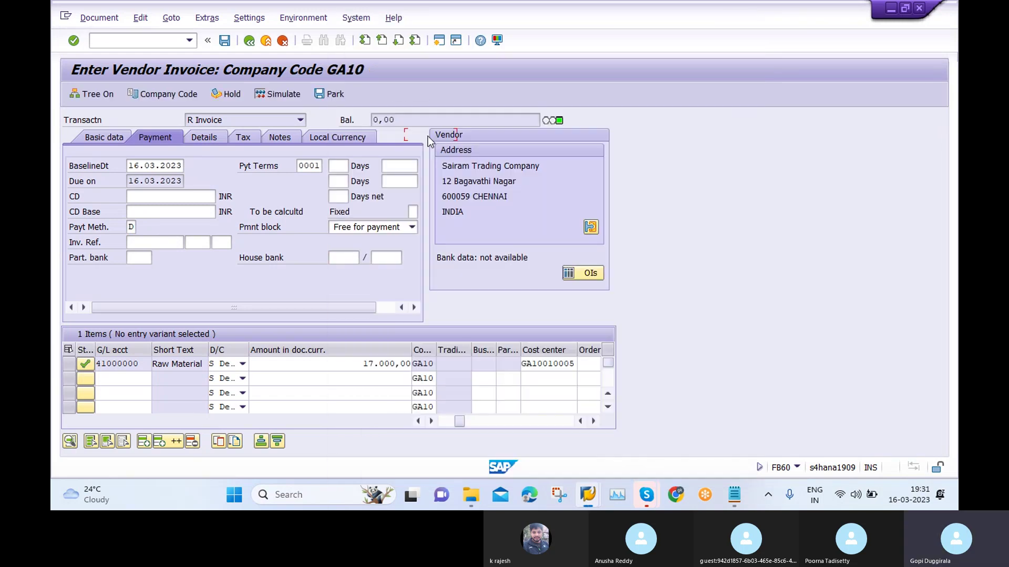
{"action": "left_click", "coordinate": [399, 257]}
{"action": "left_click", "coordinate": [407, 258]}
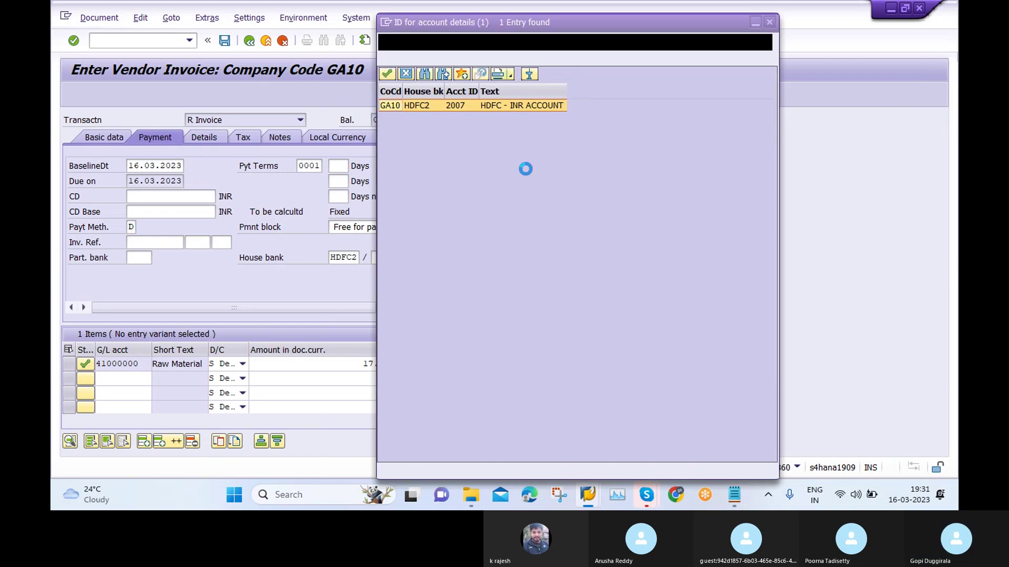
{"action": "double_click", "coordinate": [472, 107]}
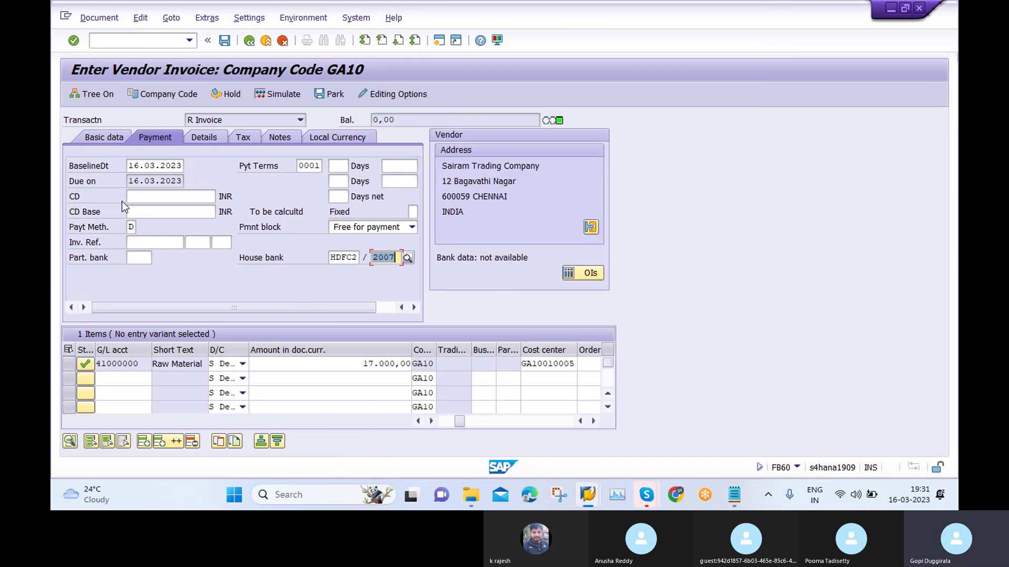
{"action": "left_click", "coordinate": [225, 41]}
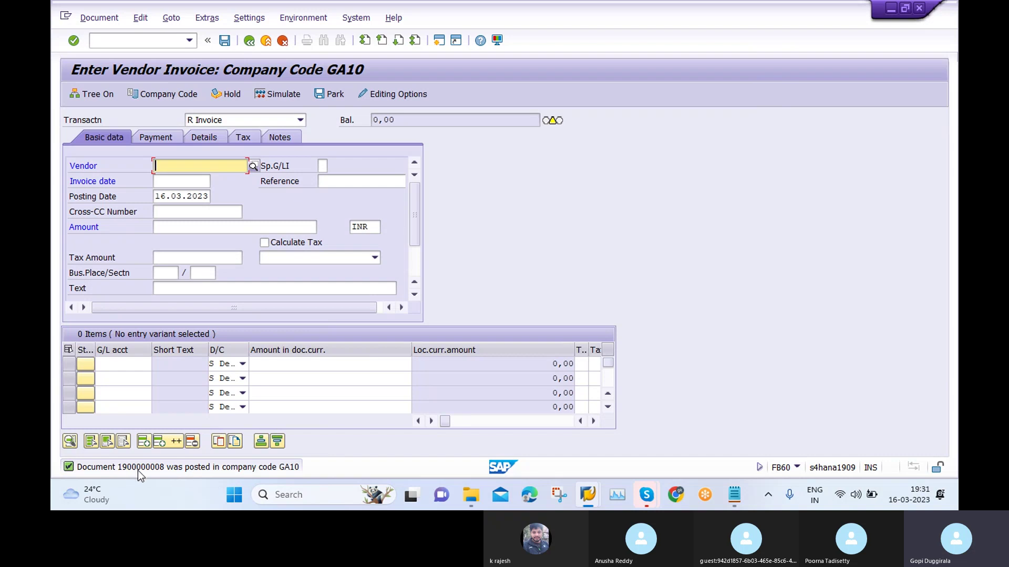
Display the posted invoice, compare its data entry and general ledger views, and exit invoice entry.
{"action": "left_click", "coordinate": [97, 18]}
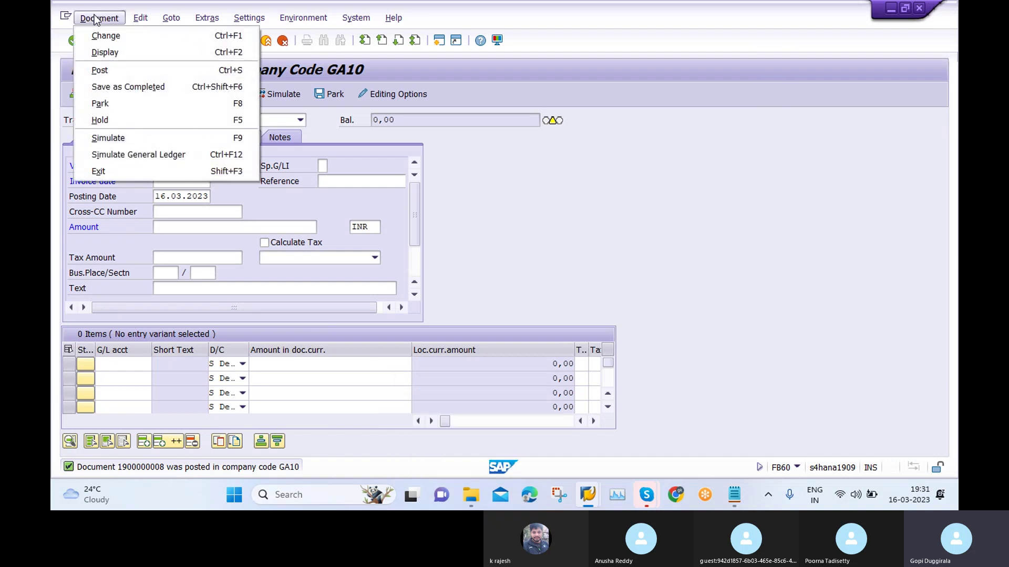
{"action": "left_click", "coordinate": [117, 52]}
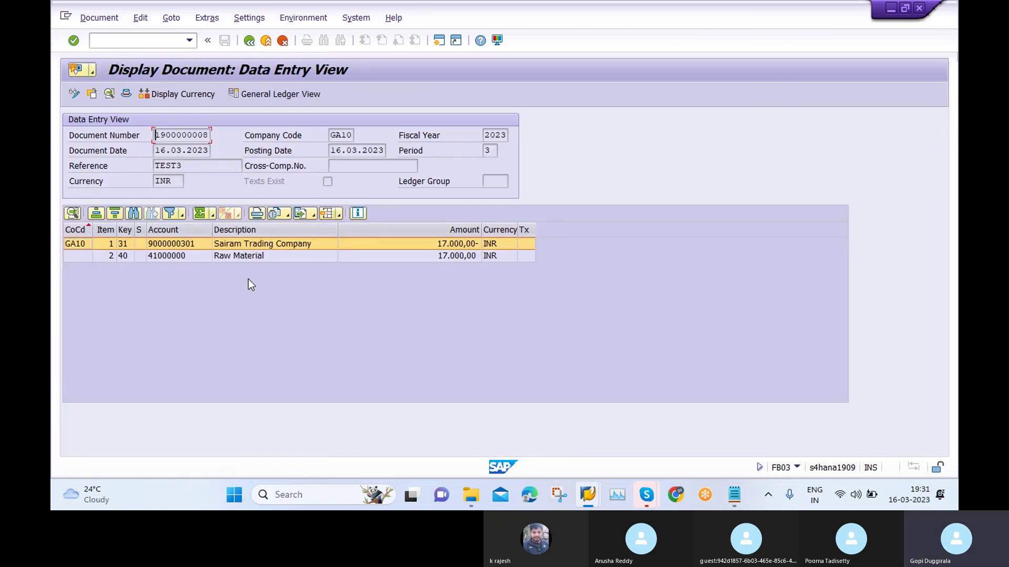
{"action": "left_click", "coordinate": [271, 94]}
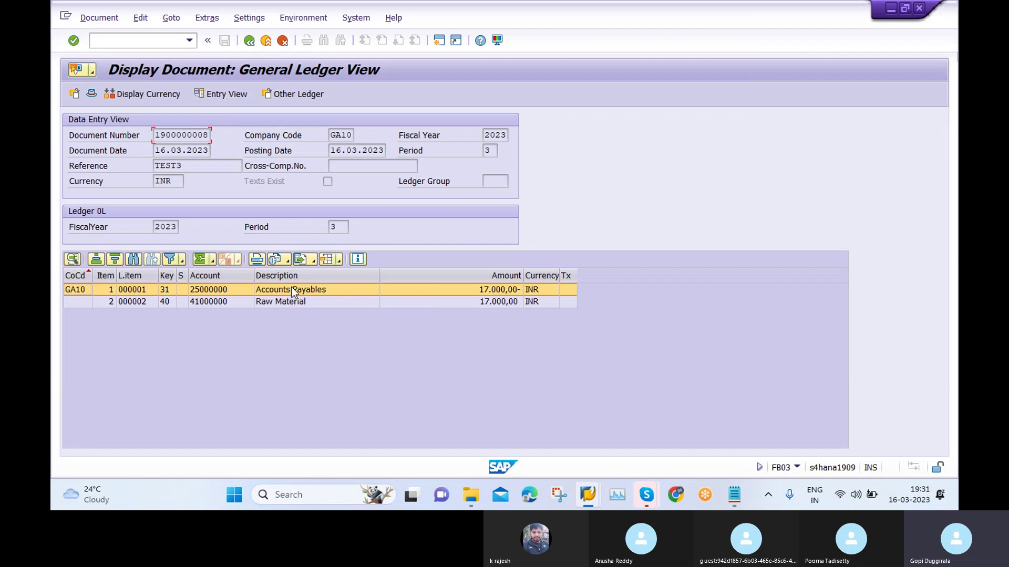
{"action": "left_click", "coordinate": [218, 94]}
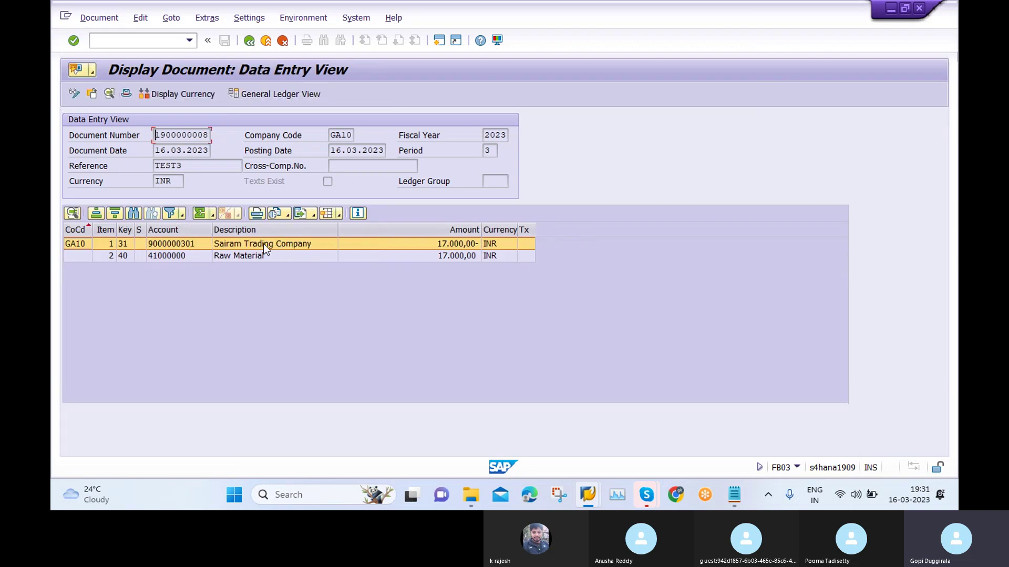
{"action": "left_click", "coordinate": [278, 93]}
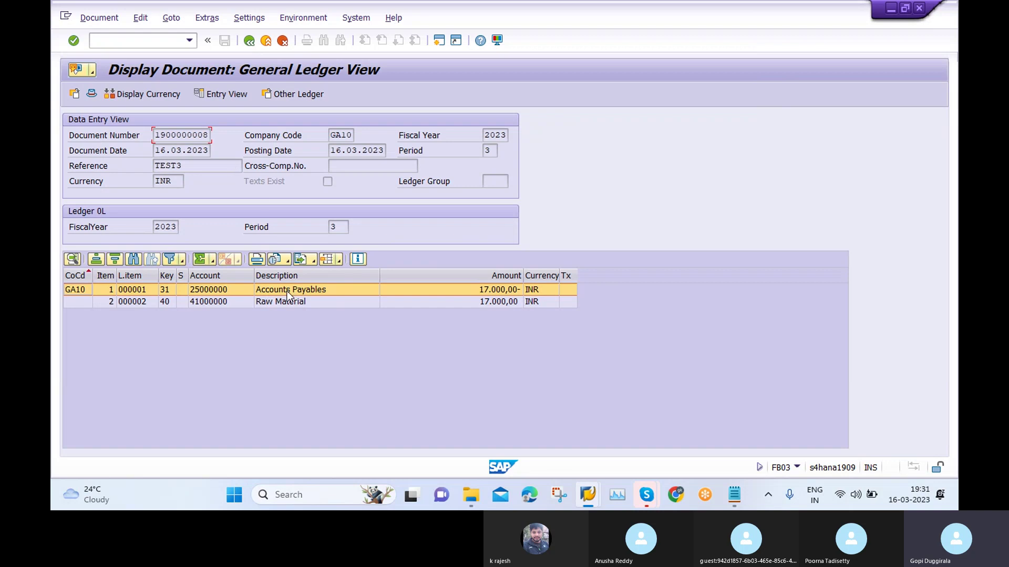
{"action": "left_click", "coordinate": [247, 42]}
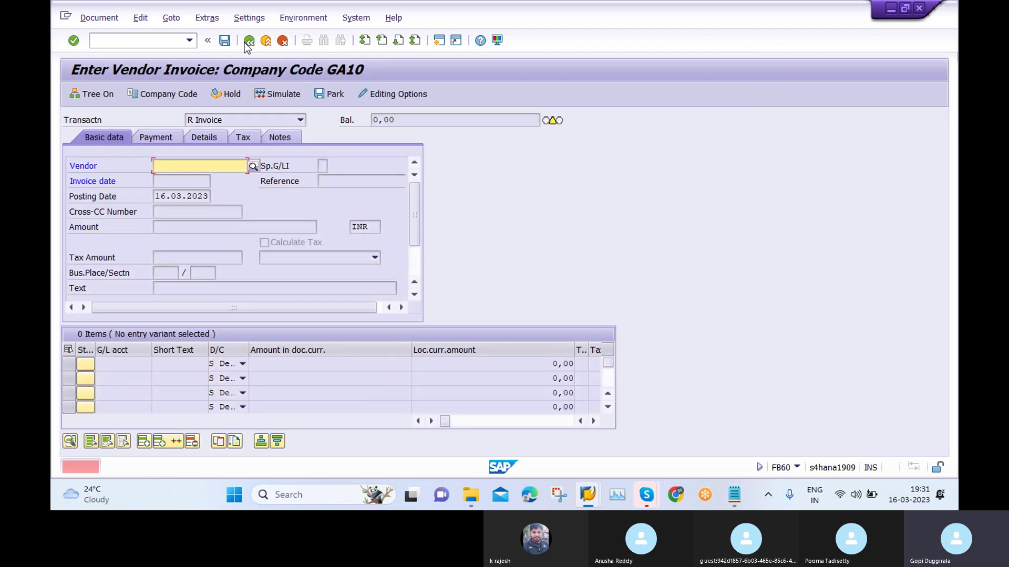
{"action": "left_click", "coordinate": [272, 42]}
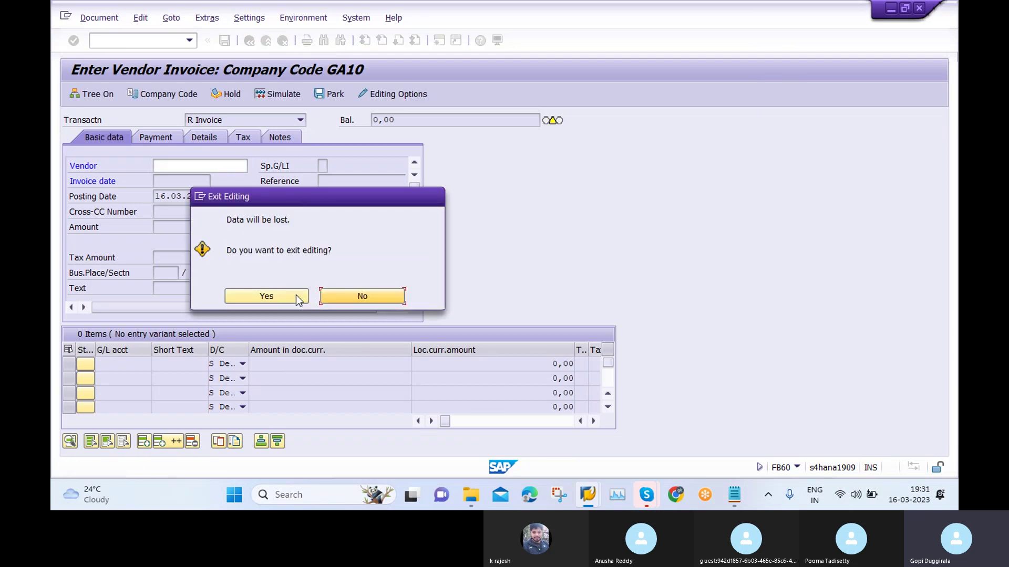
{"action": "left_click", "coordinate": [275, 295]}
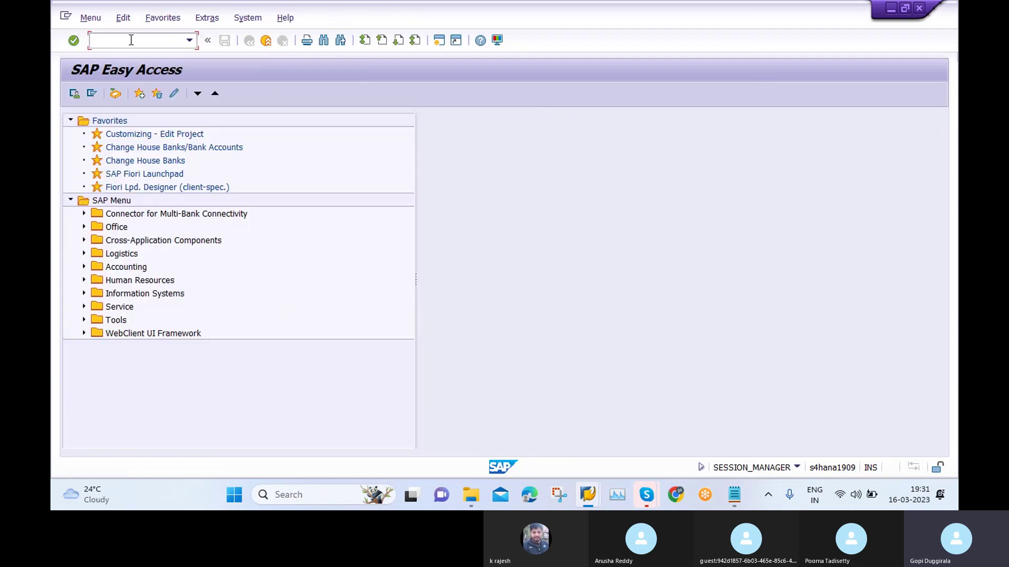
Run transaction FBL1N to check the vendor's open items in company code GA10 at key date 16.03.2023.
{"action": "type", "text": "FBL1N"}
{"action": "key", "text": "Return"}
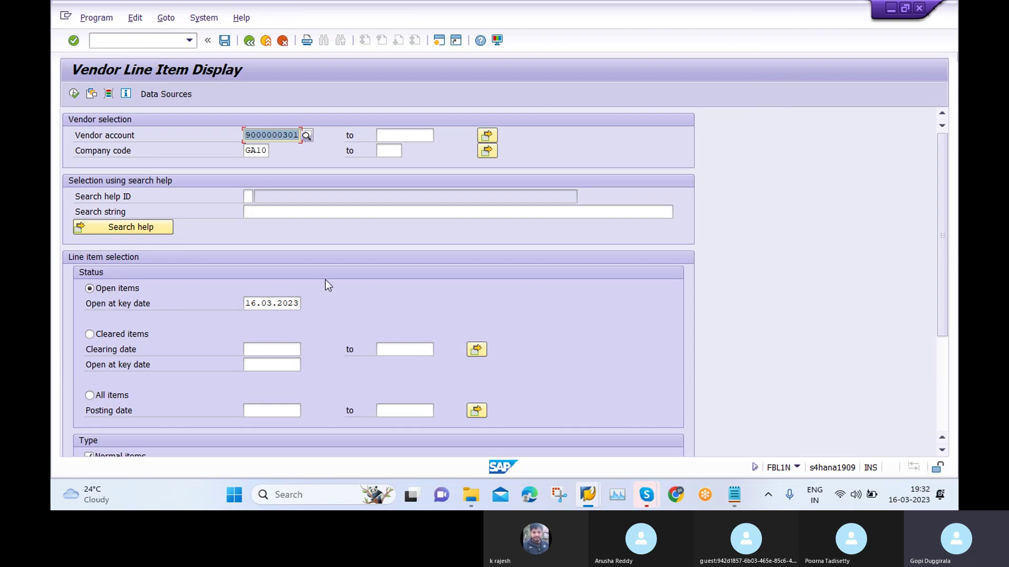
{"action": "left_click", "coordinate": [74, 93]}
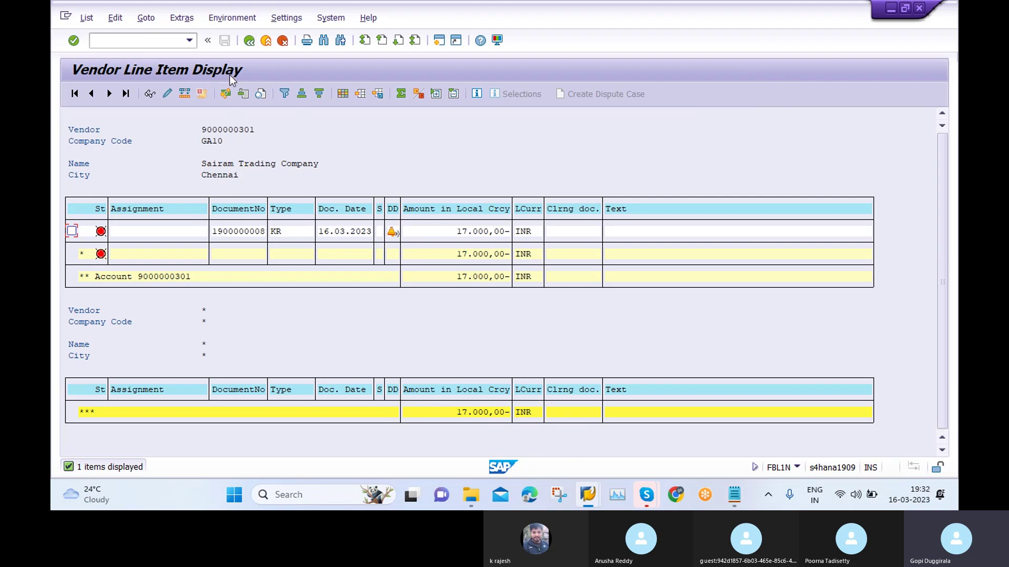
{"action": "left_click", "coordinate": [247, 43]}
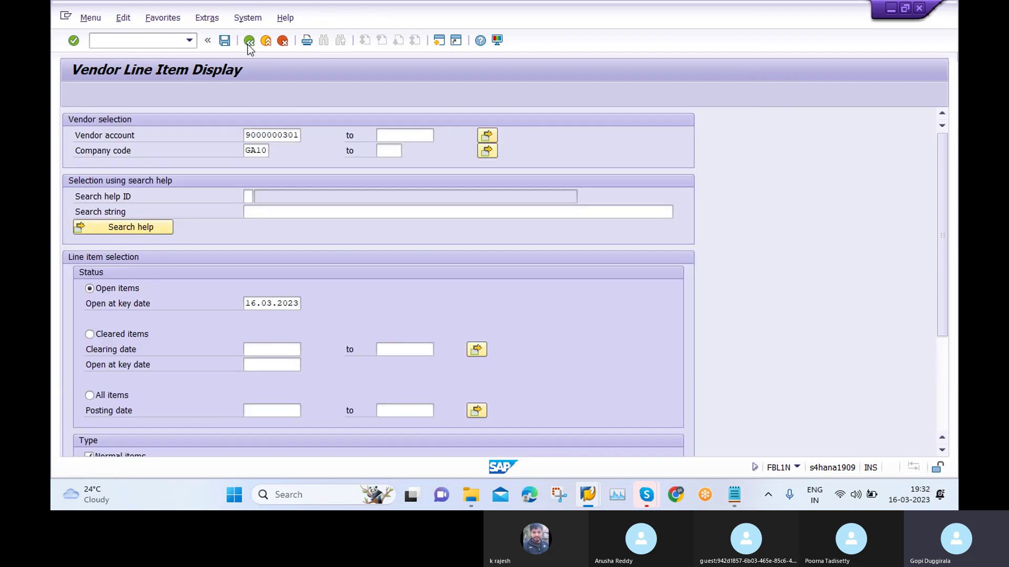
{"action": "left_click", "coordinate": [248, 42]}
Start transaction F110 and create a payment run dated 16.03.2023 with identification 3.
{"action": "type", "text": "F11"}
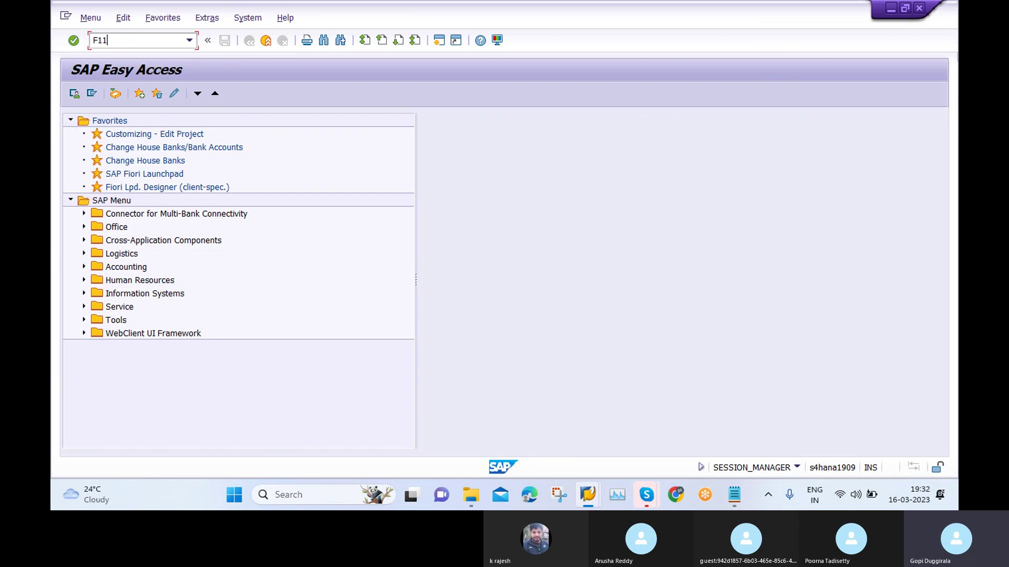
{"action": "type", "text": "0"}
{"action": "key", "text": "Return"}
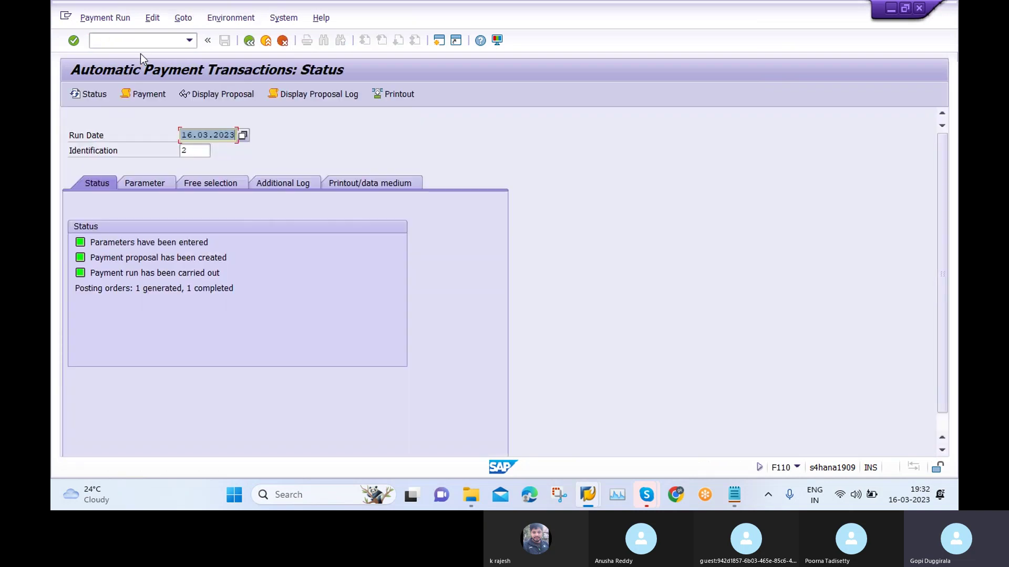
{"action": "left_click", "coordinate": [201, 149]}
{"action": "key", "text": "BackSpace"}
{"action": "type", "text": "3"}
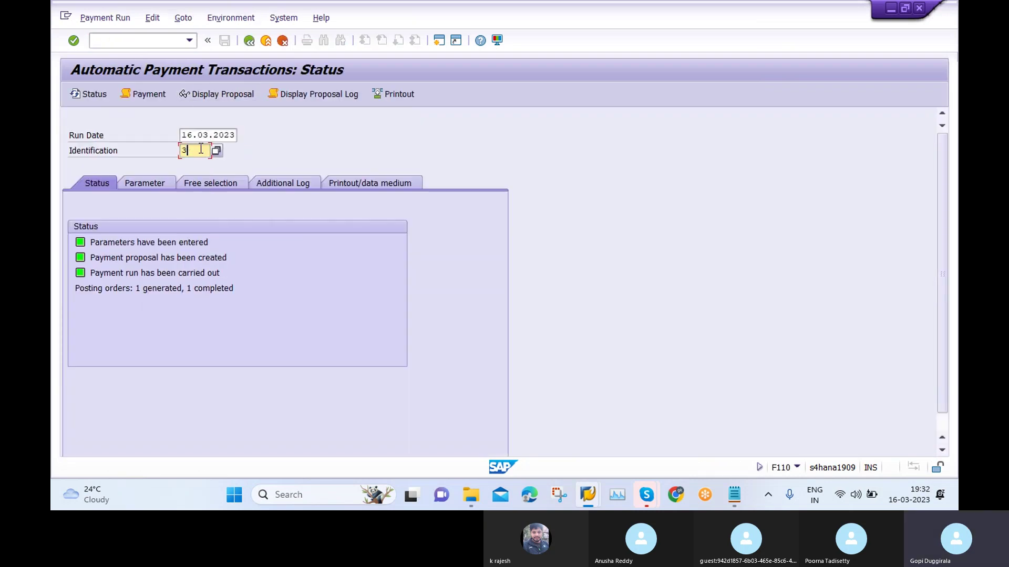
{"action": "key", "text": "Return"}
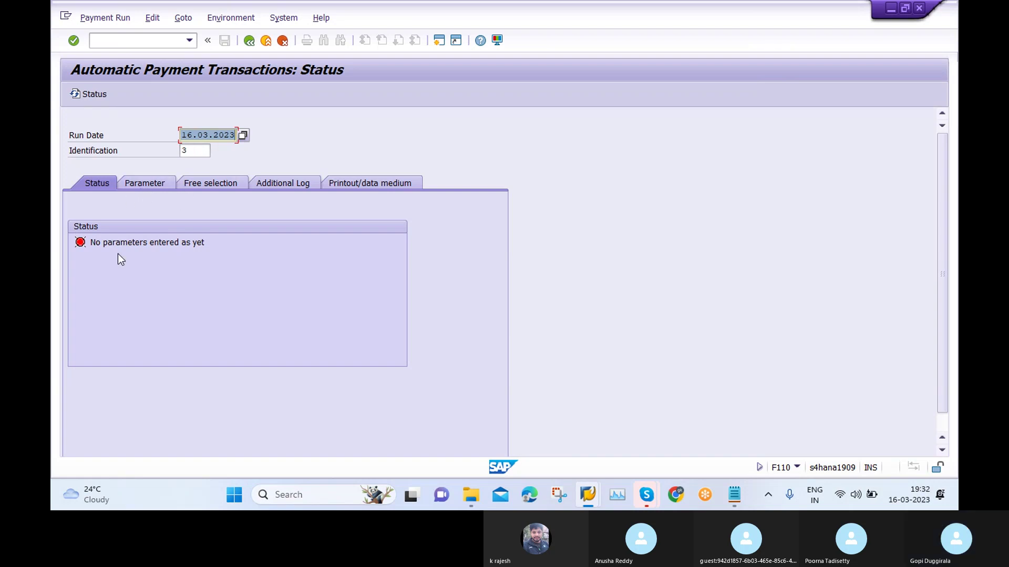
Enter the run parameters: company code GA10, payment method D, next posting date 18.03.2023 and the vendor account.
{"action": "left_click", "coordinate": [139, 184]}
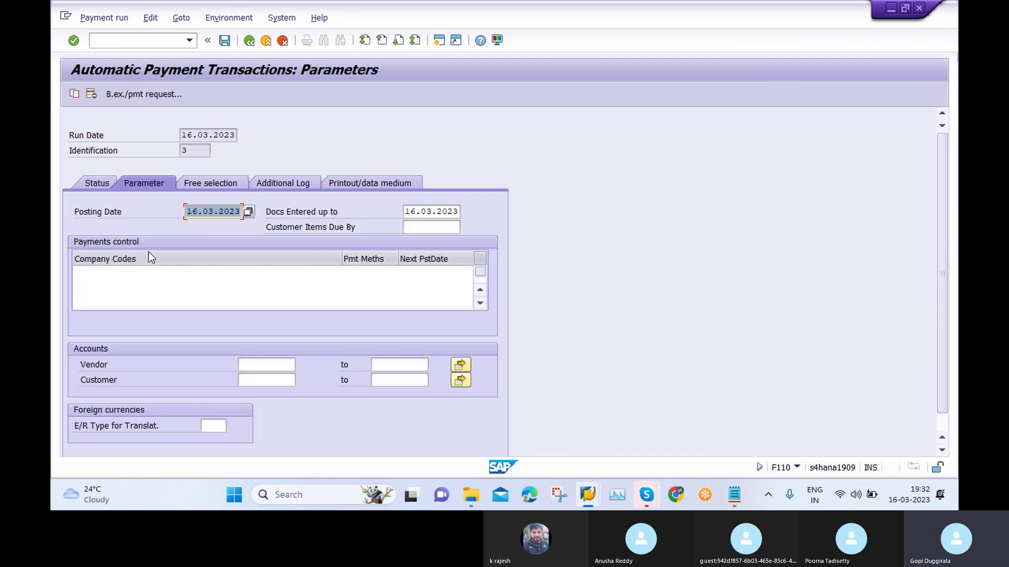
{"action": "left_click", "coordinate": [99, 272]}
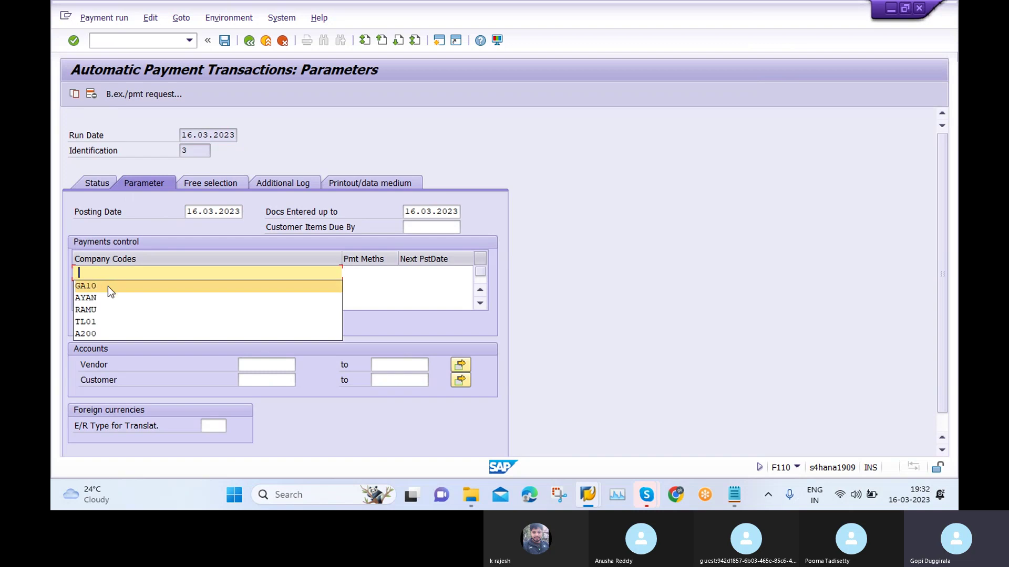
{"action": "left_click", "coordinate": [108, 286]}
{"action": "left_click", "coordinate": [365, 271]}
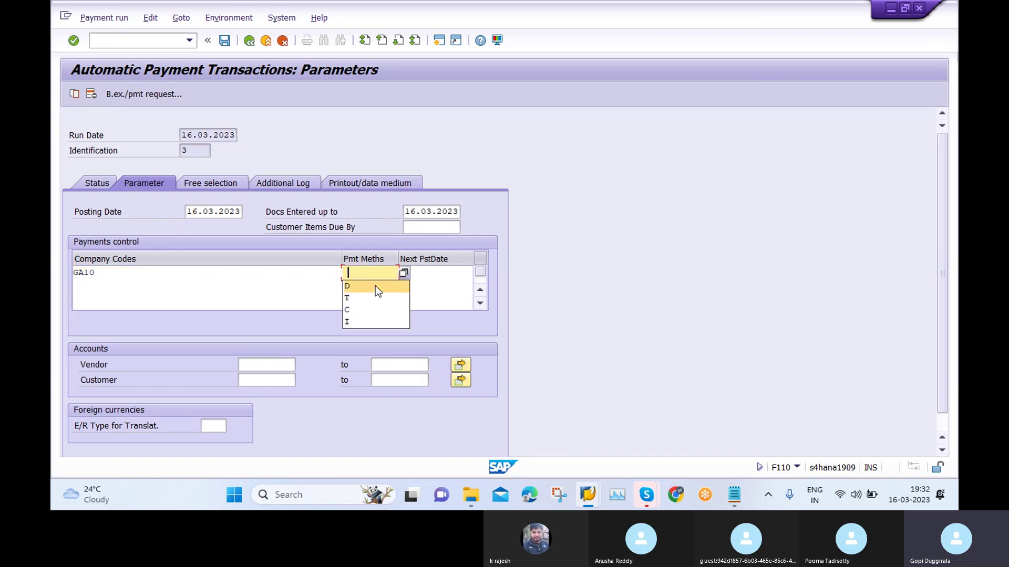
{"action": "left_click", "coordinate": [375, 286]}
{"action": "left_click", "coordinate": [426, 273]}
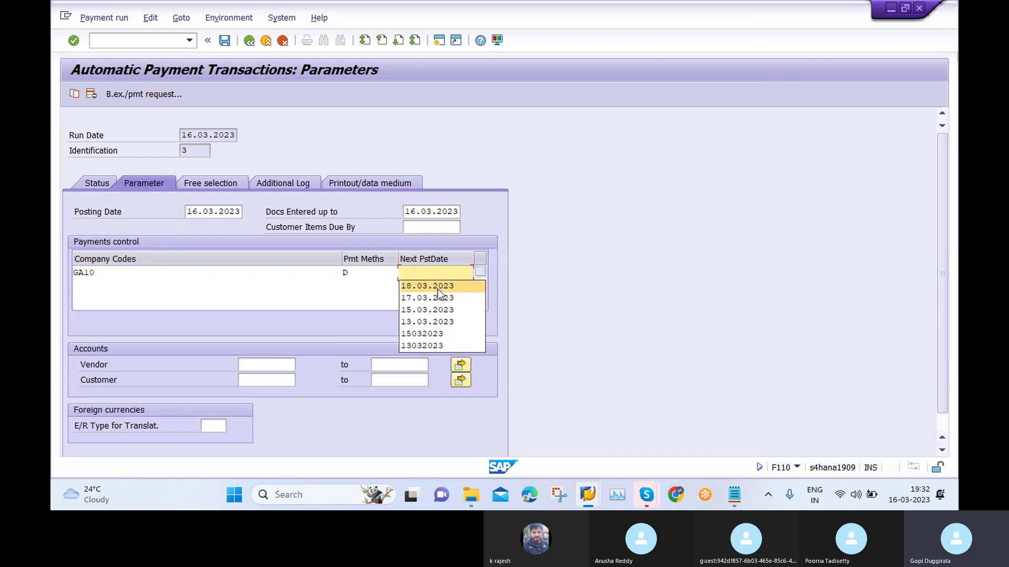
{"action": "left_click", "coordinate": [436, 287]}
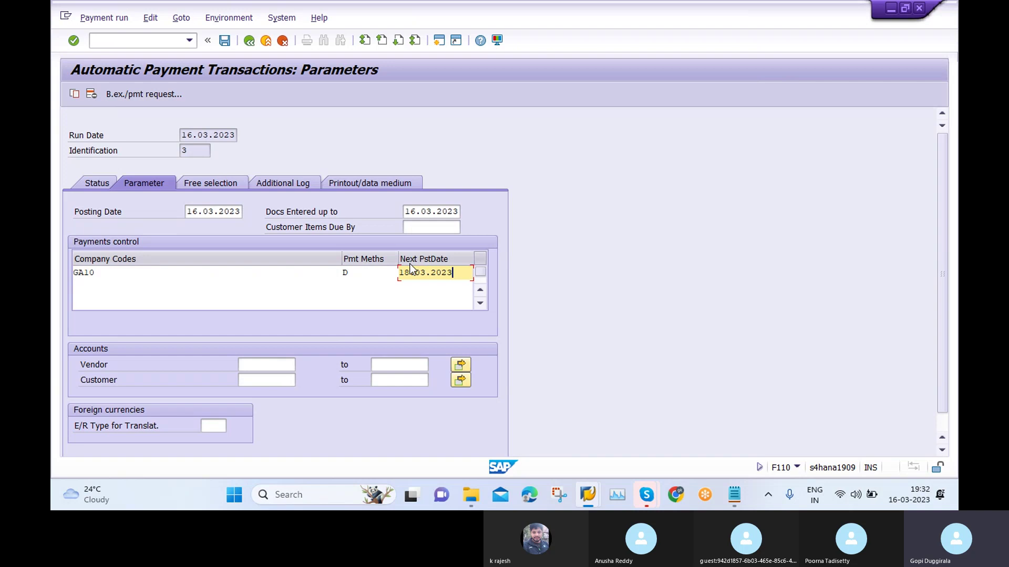
{"action": "left_click", "coordinate": [267, 364]}
{"action": "left_click", "coordinate": [271, 378]}
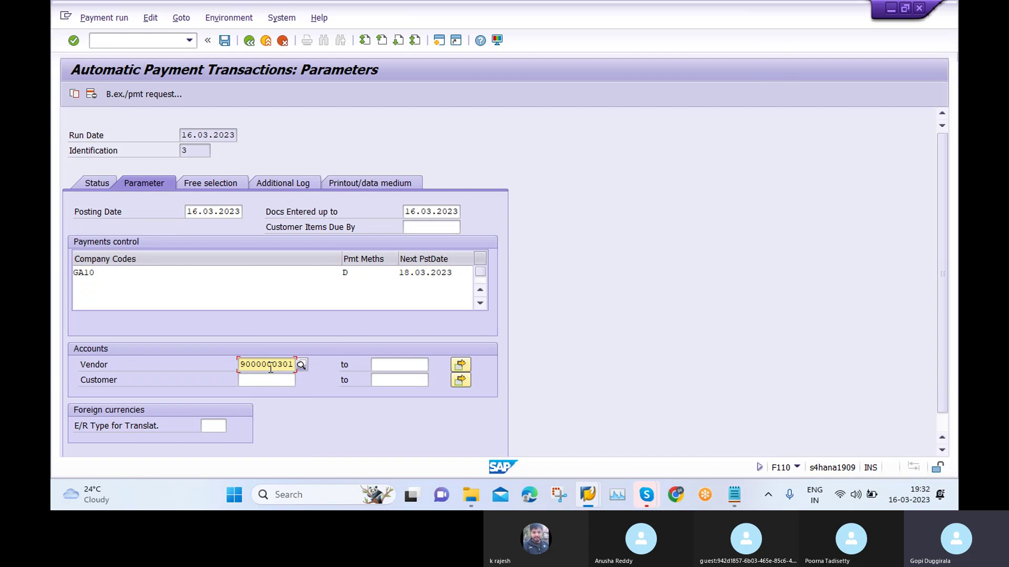
Enable logging of Due Date Check, Payment Method Selection in All Cases and Line Items of the Payment Documents, limited to the vendor account.
{"action": "left_click", "coordinate": [285, 182]}
{"action": "left_click", "coordinate": [87, 239]}
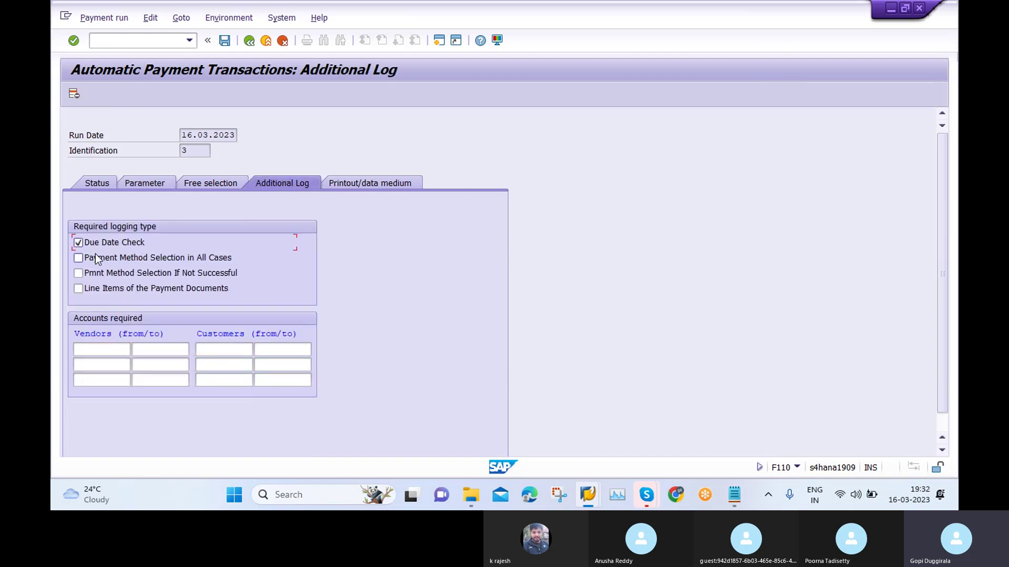
{"action": "left_click", "coordinate": [103, 289]}
{"action": "left_click", "coordinate": [106, 351]}
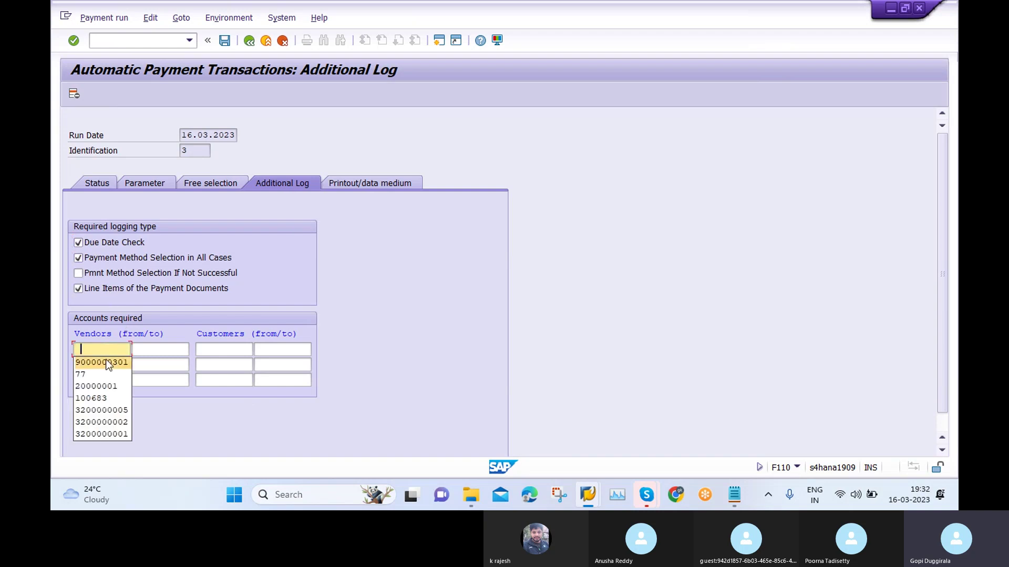
{"action": "left_click", "coordinate": [108, 363]}
{"action": "left_click", "coordinate": [154, 347]}
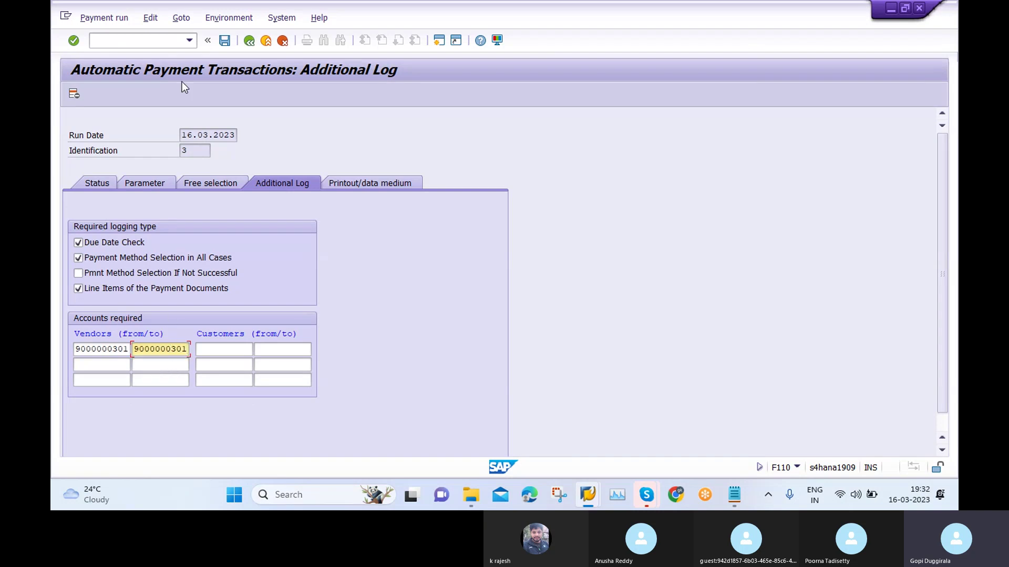
Save the payment run details and check the entered parameters and the run status.
{"action": "left_click", "coordinate": [224, 40]}
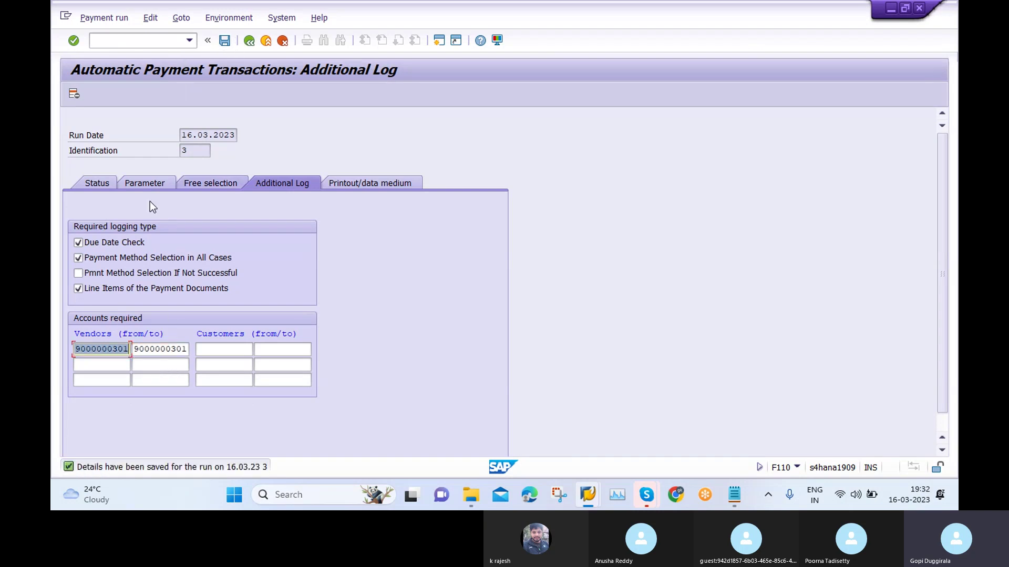
{"action": "left_click", "coordinate": [136, 181]}
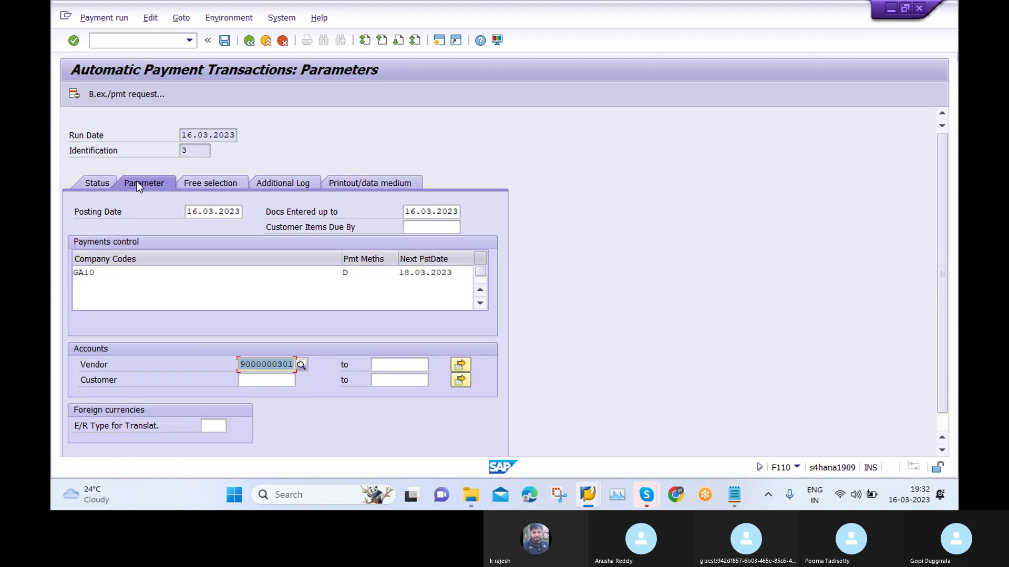
{"action": "left_click", "coordinate": [101, 183]}
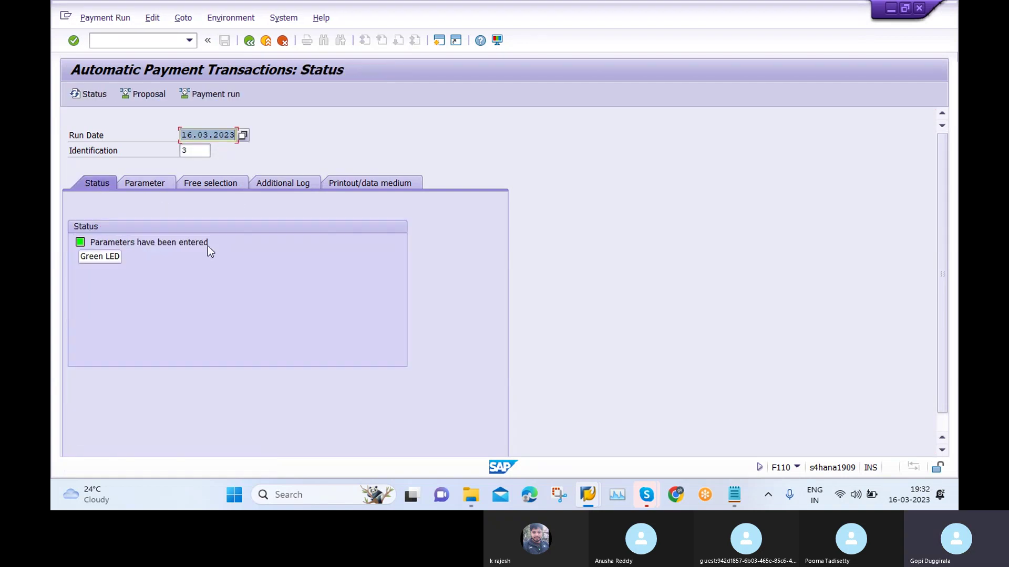
Schedule the payment proposal to start immediately and refresh the run status.
{"action": "left_click", "coordinate": [146, 95]}
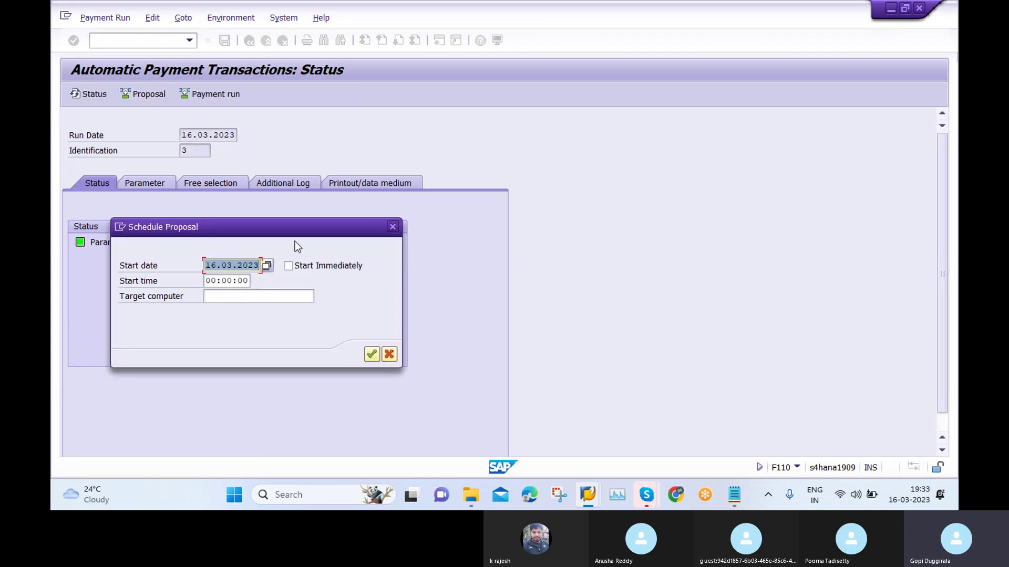
{"action": "left_click", "coordinate": [289, 265]}
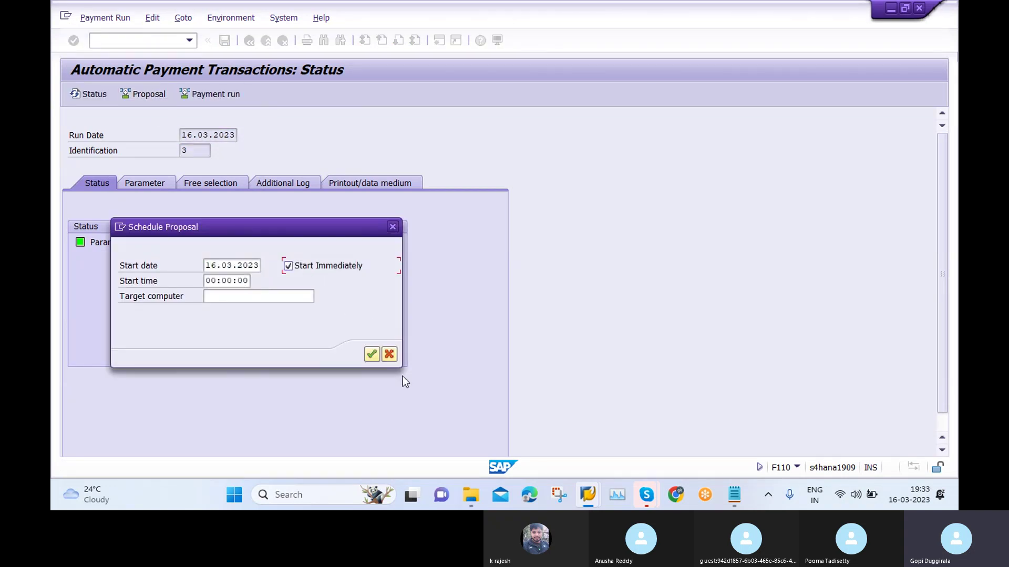
{"action": "left_click", "coordinate": [371, 355]}
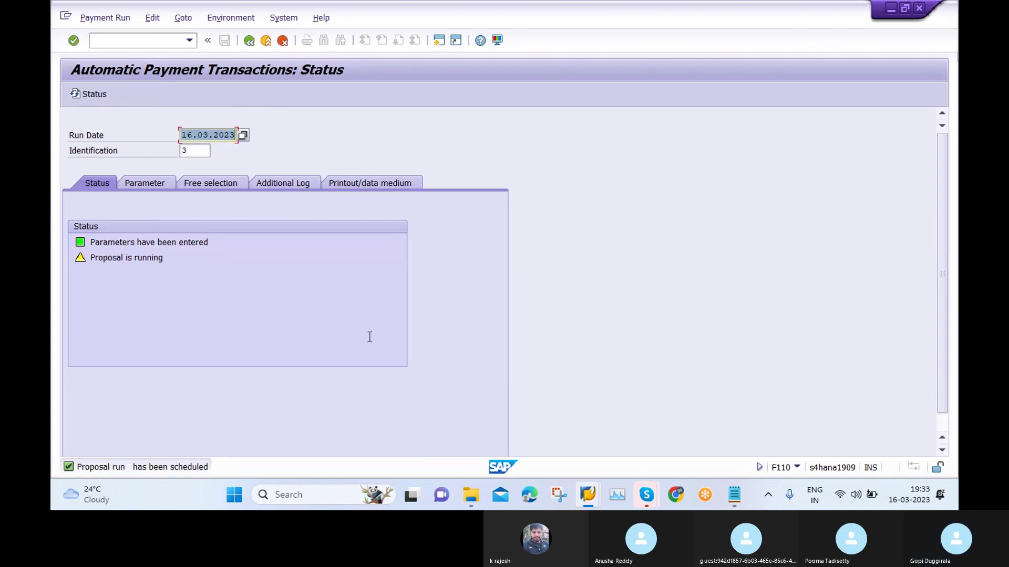
{"action": "key", "text": "Return"}
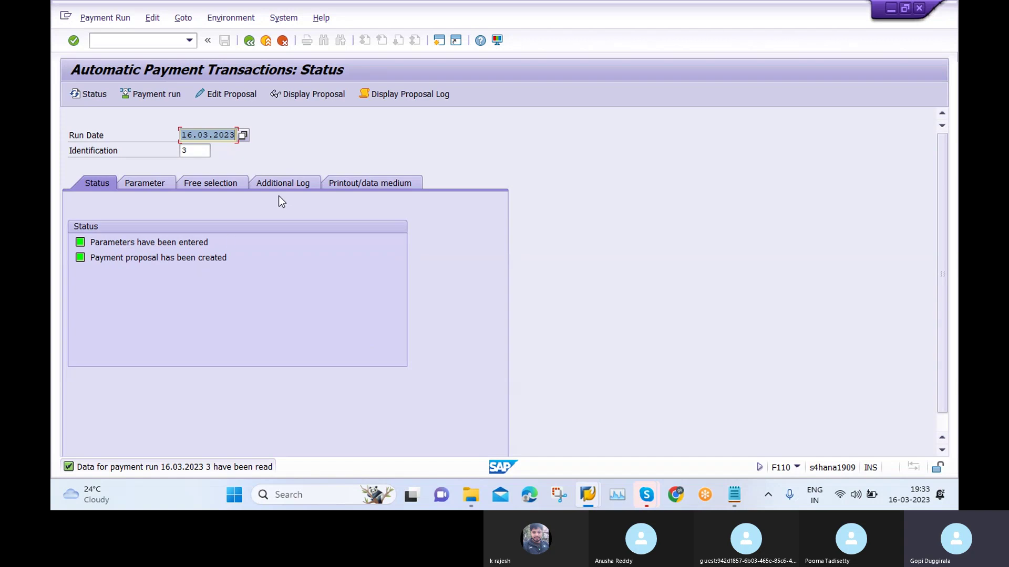
Open the payment proposal for editing, review the vendor's paid open items, and return to the run status.
{"action": "left_click", "coordinate": [229, 94]}
{"action": "left_click", "coordinate": [334, 308]}
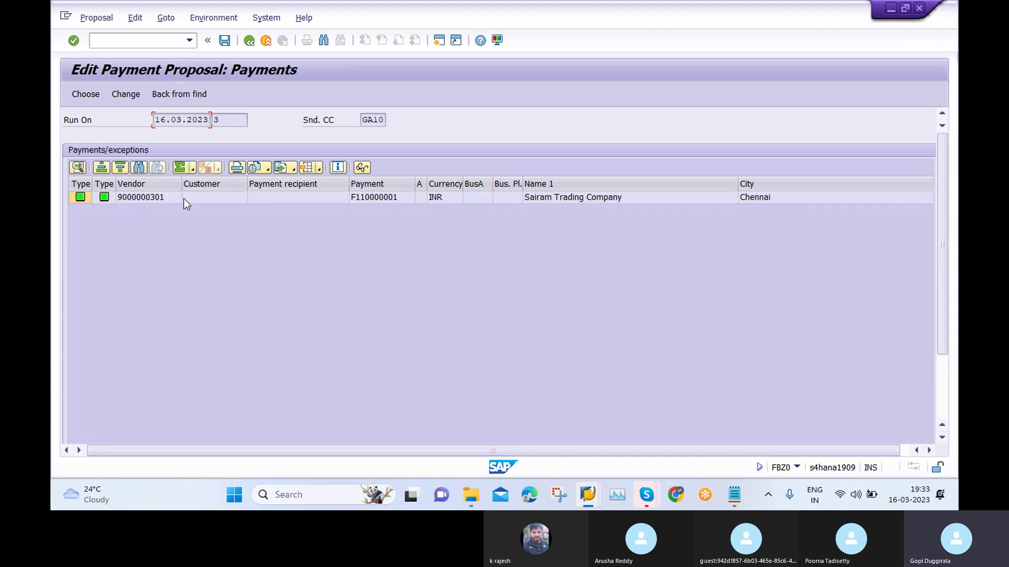
{"action": "double_click", "coordinate": [164, 197]}
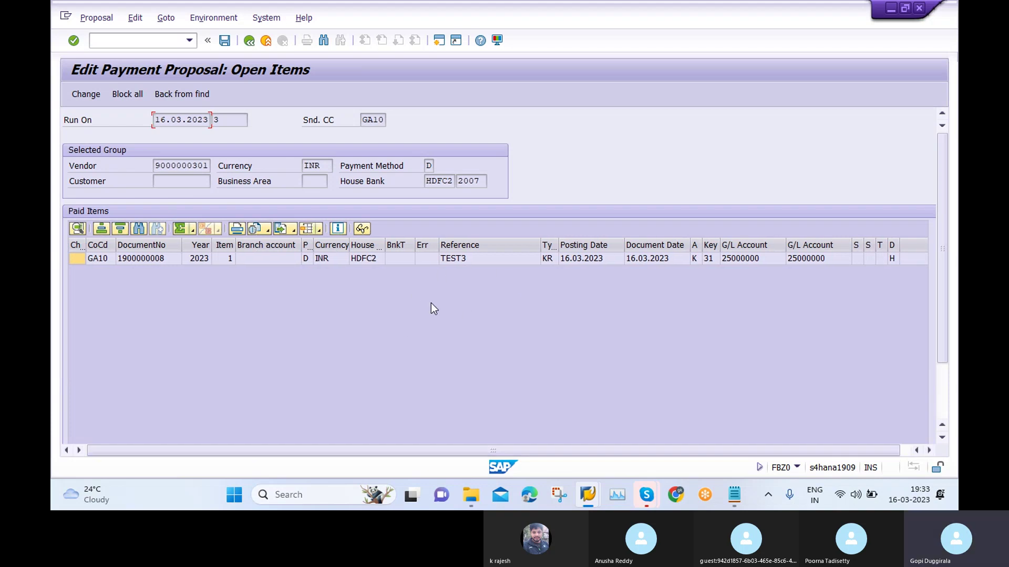
{"action": "left_click", "coordinate": [249, 41]}
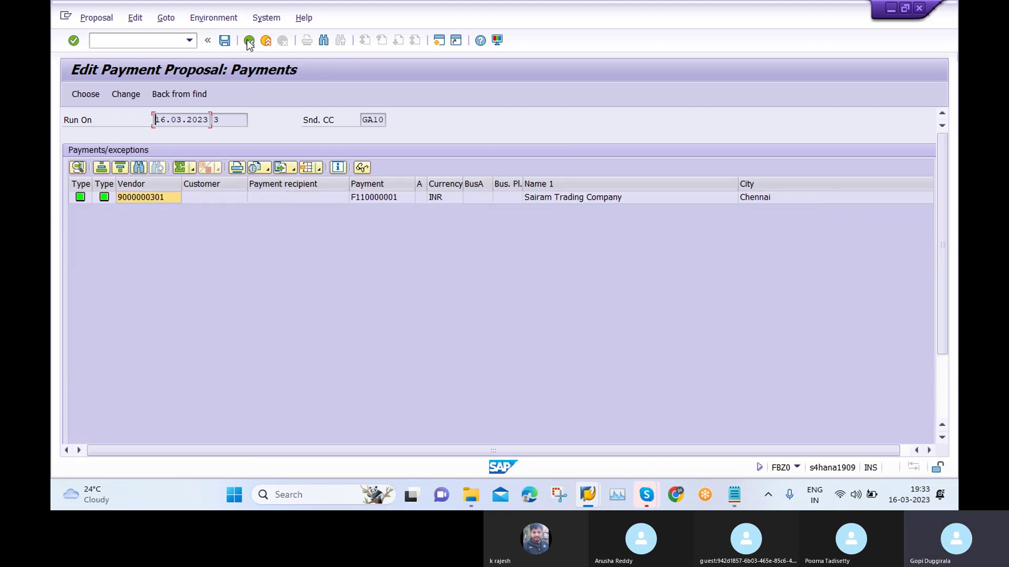
{"action": "left_click", "coordinate": [249, 41]}
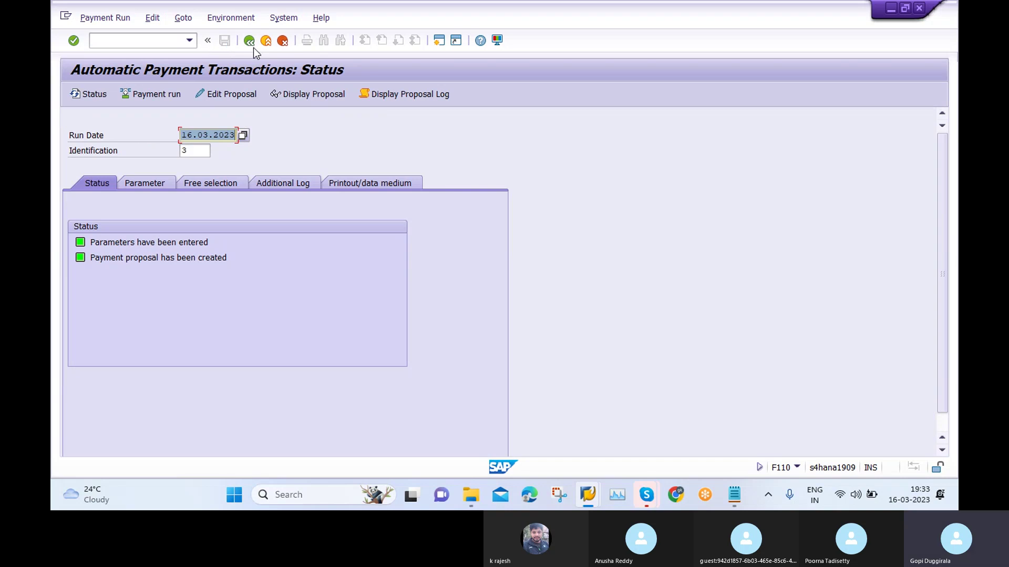
Schedule the payment run to start immediately and refresh its status.
{"action": "left_click", "coordinate": [152, 93]}
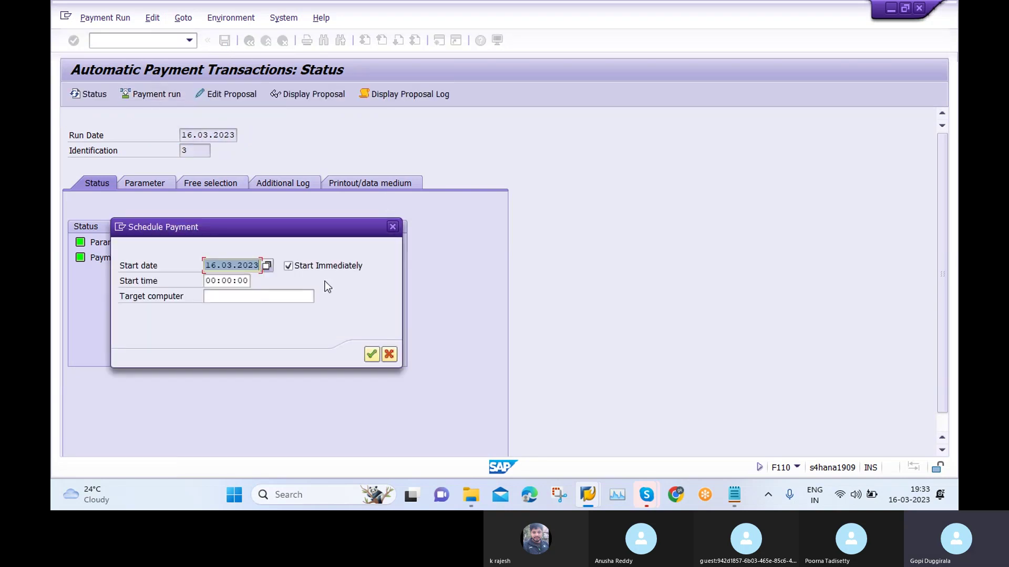
{"action": "left_click", "coordinate": [372, 354]}
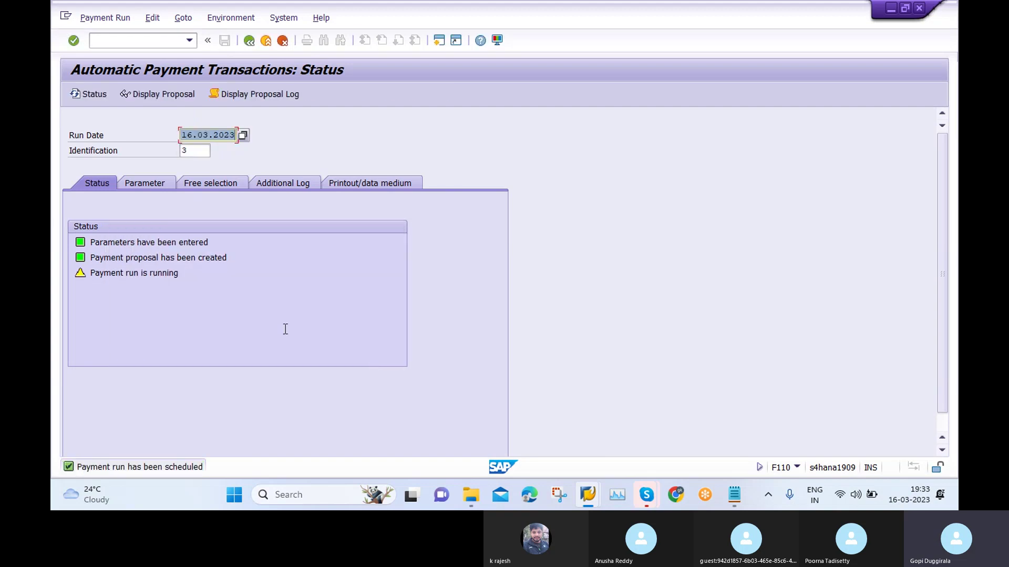
{"action": "key", "text": "Return"}
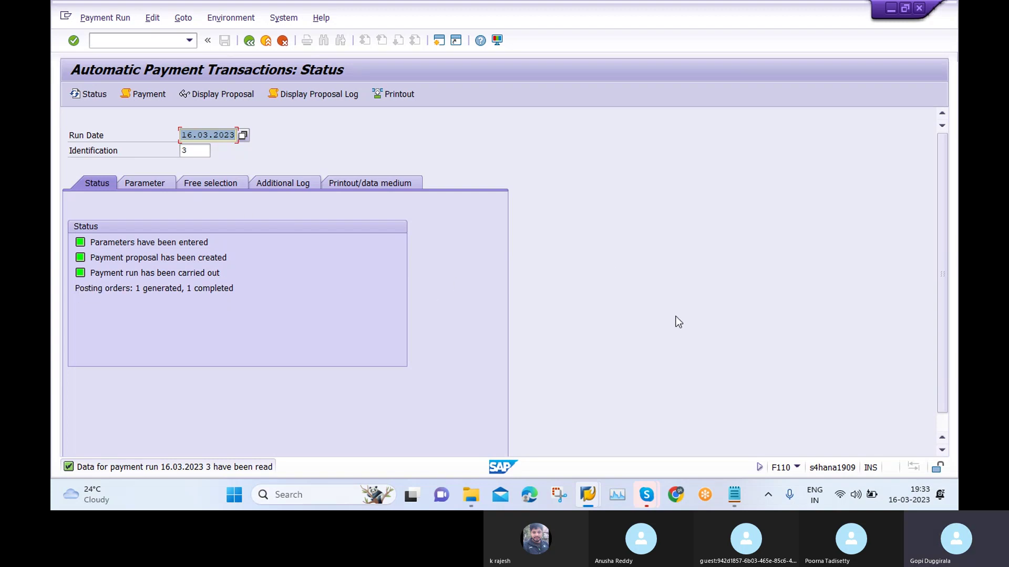
Run transaction FBL1N for the vendor's open items in company code GA10 at key date 16.03.2023.
{"action": "left_click", "coordinate": [249, 42]}
{"action": "left_click", "coordinate": [189, 40]}
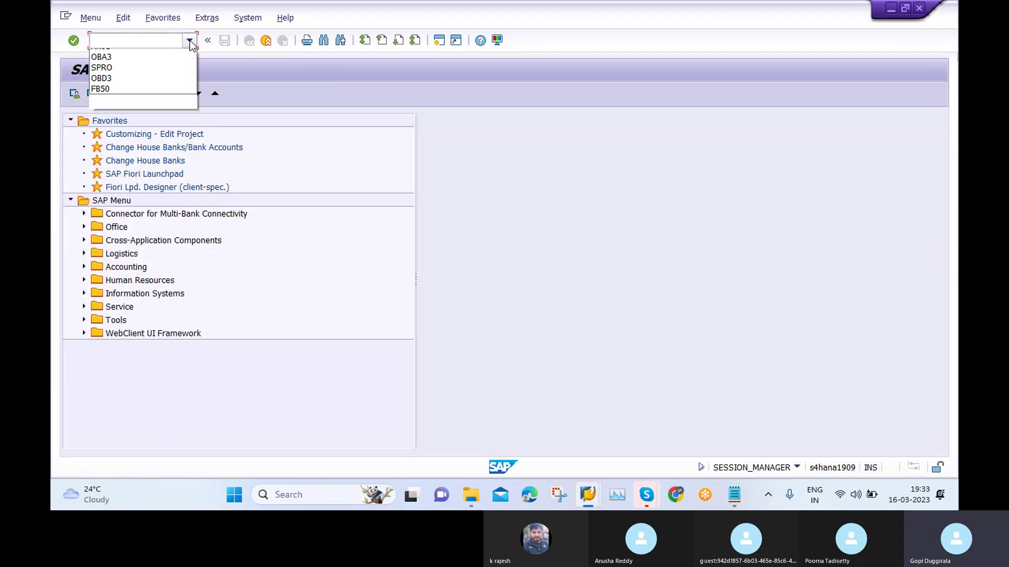
{"action": "left_click", "coordinate": [154, 65]}
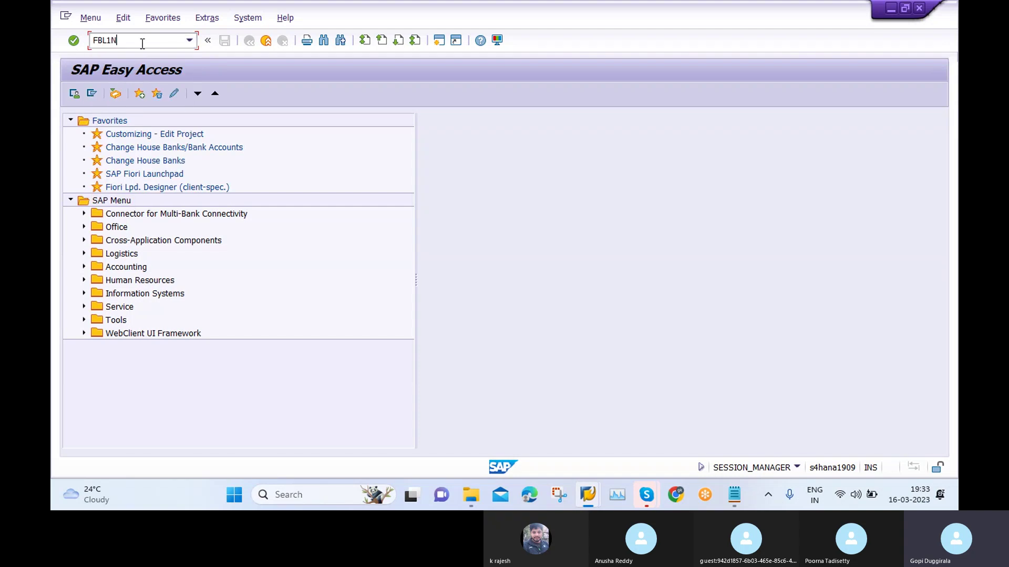
{"action": "key", "text": "Return"}
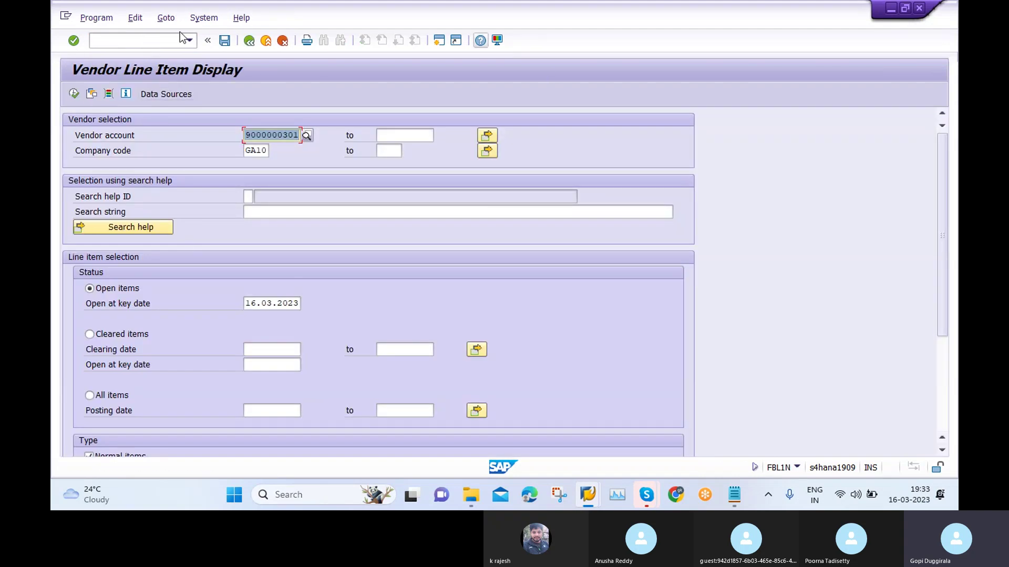
{"action": "left_click", "coordinate": [73, 94]}
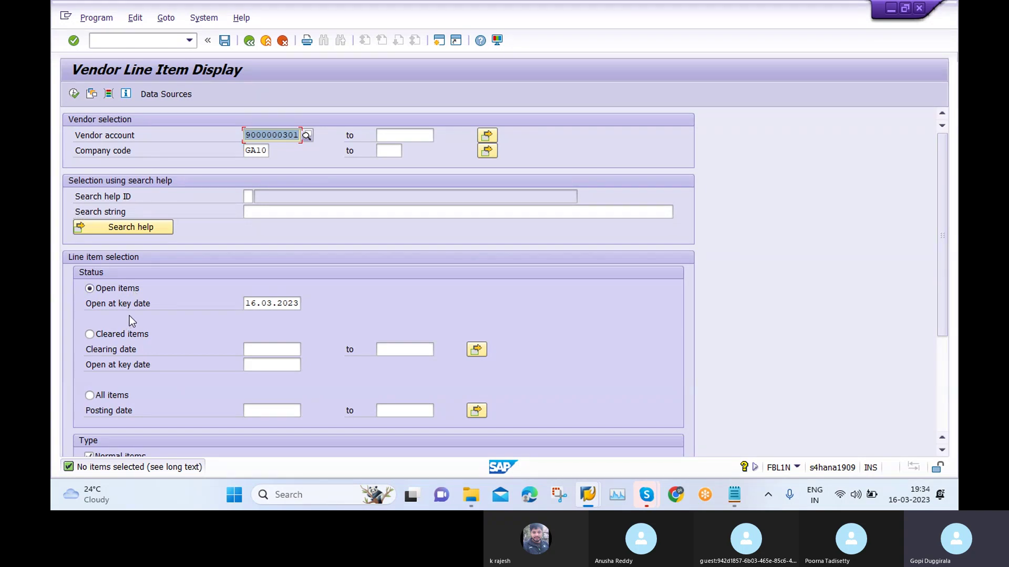
List the vendor's cleared items and inspect the 17.000,00 INR payment document of type ZP.
{"action": "left_click", "coordinate": [90, 335]}
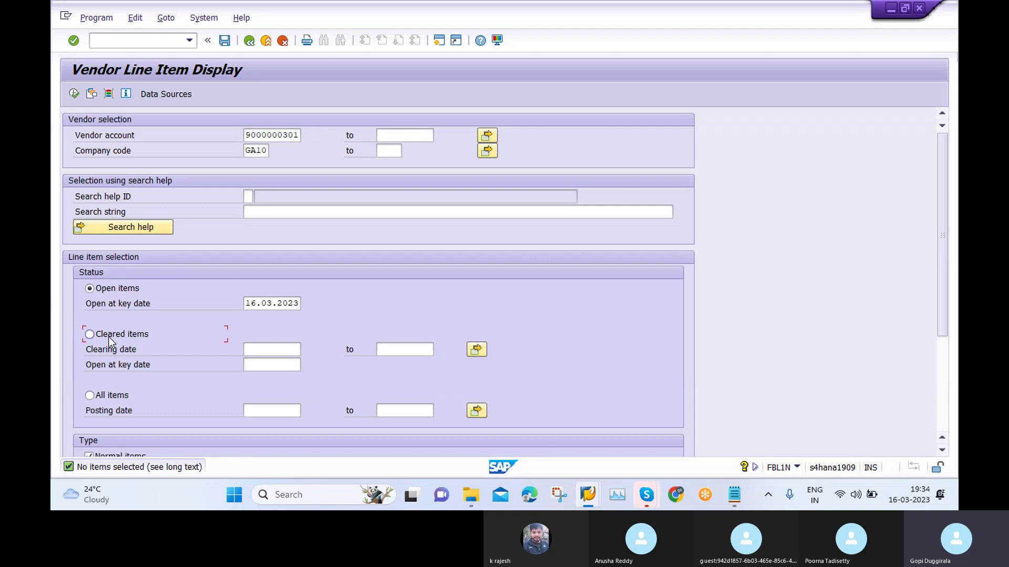
{"action": "left_click", "coordinate": [74, 94]}
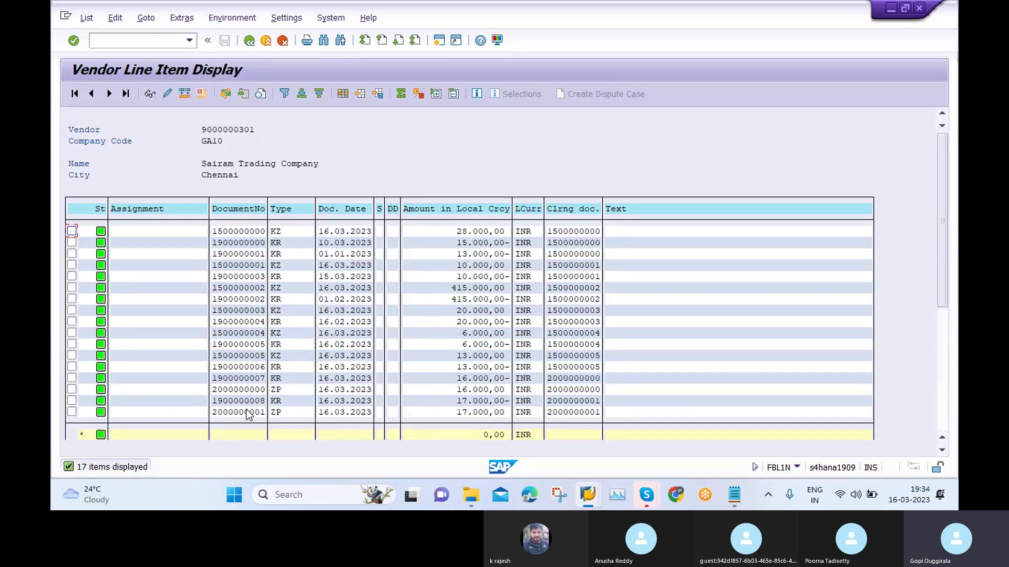
{"action": "left_click", "coordinate": [282, 412]}
{"action": "double_click", "coordinate": [285, 413]}
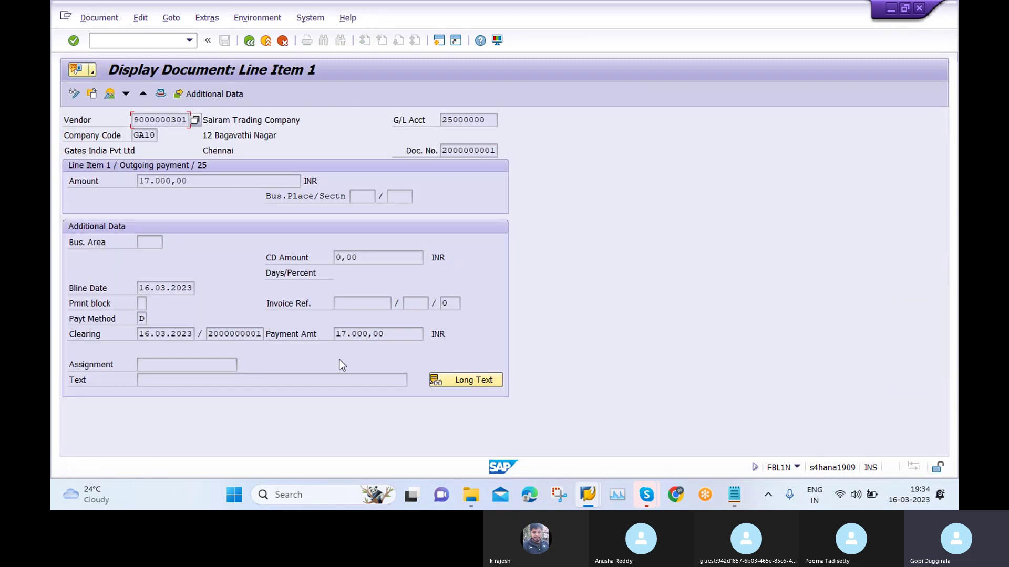
{"action": "left_click", "coordinate": [249, 42]}
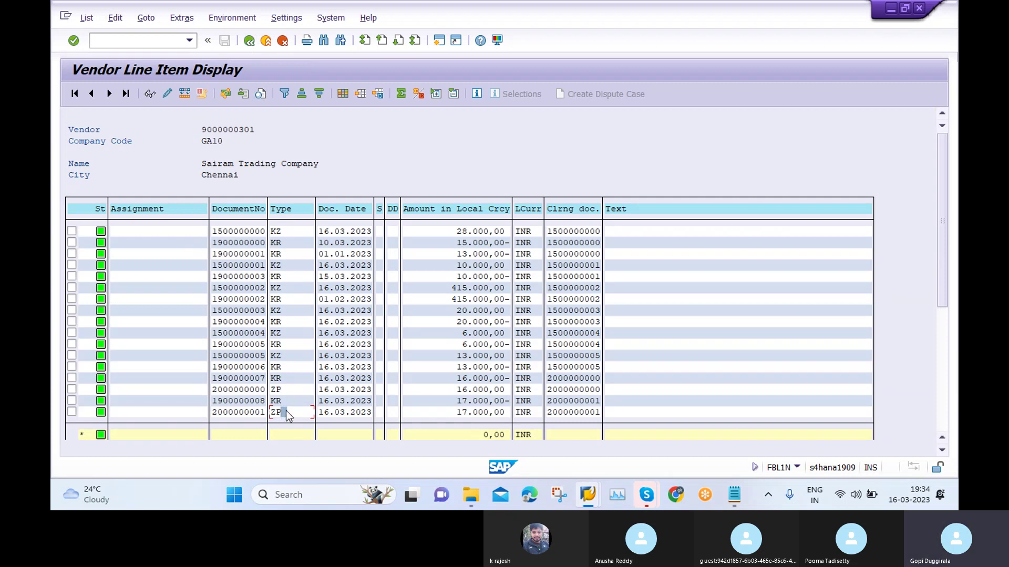
Open FBZP in a new session and check the payment document type set for India's payment method D.
{"action": "left_click", "coordinate": [439, 40]}
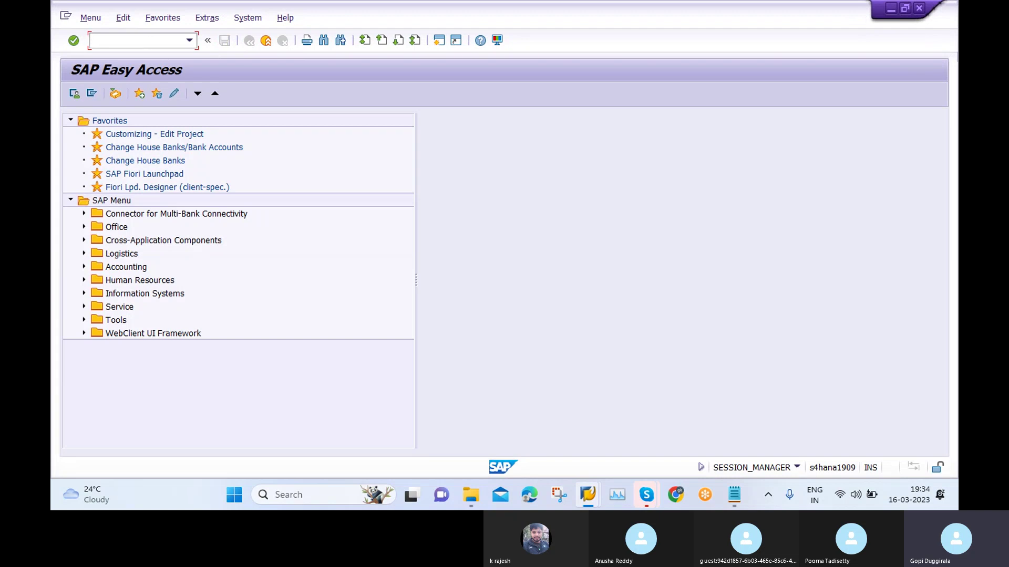
{"action": "type", "text": "FBZP"}
{"action": "key", "text": "Return"}
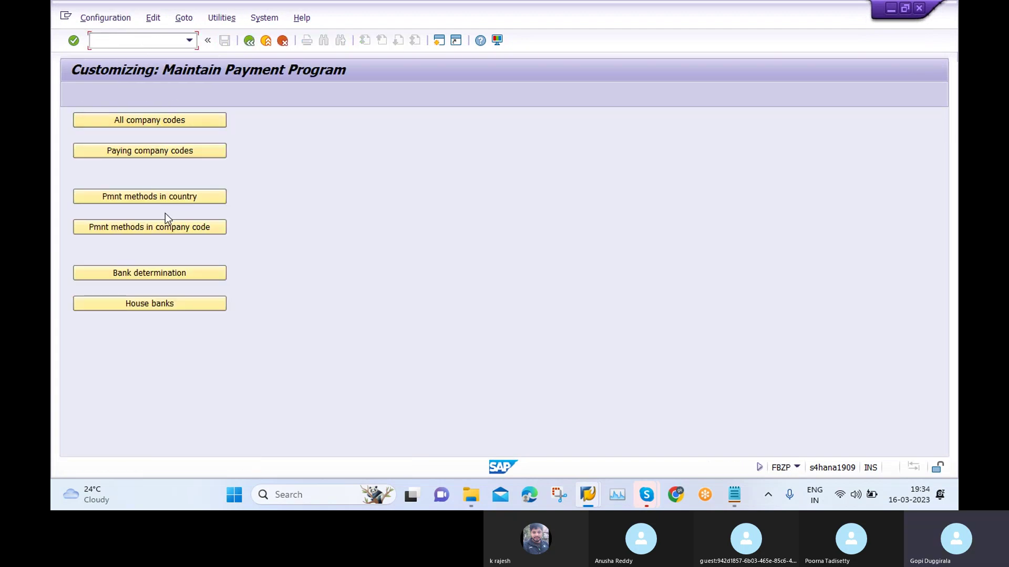
{"action": "left_click", "coordinate": [172, 197]}
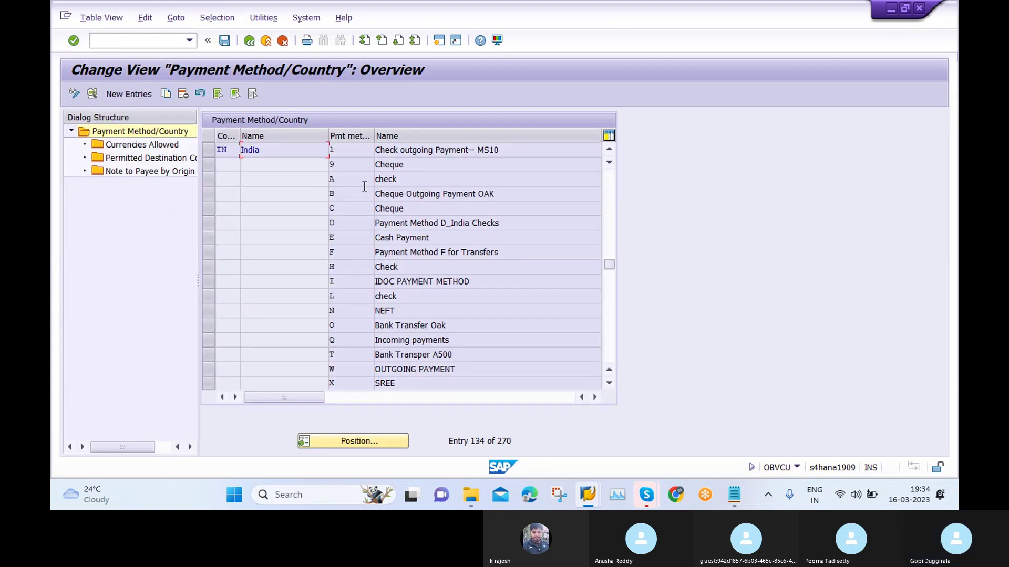
{"action": "double_click", "coordinate": [344, 226]}
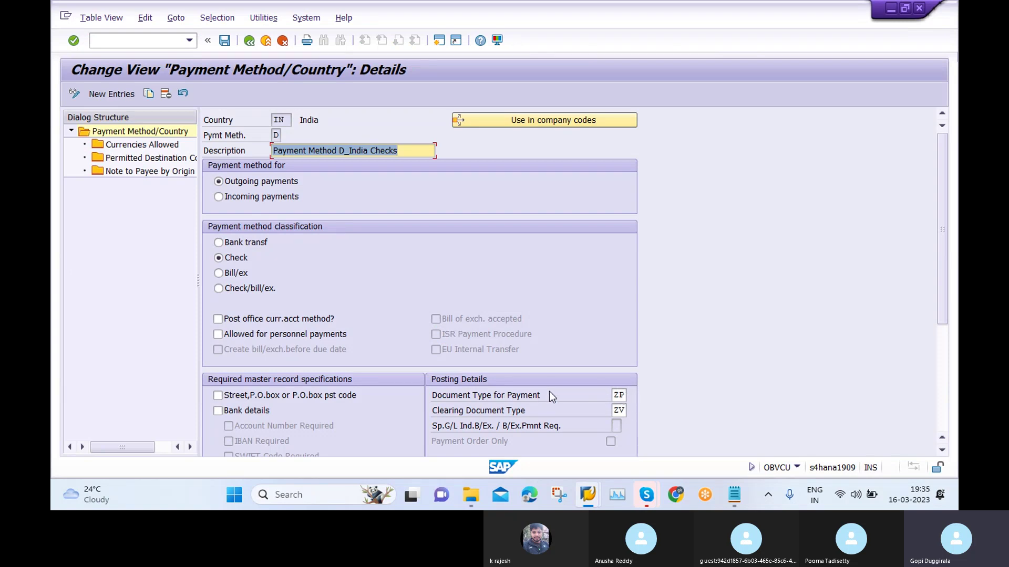
{"action": "left_click", "coordinate": [249, 42]}
{"action": "left_click", "coordinate": [249, 42]}
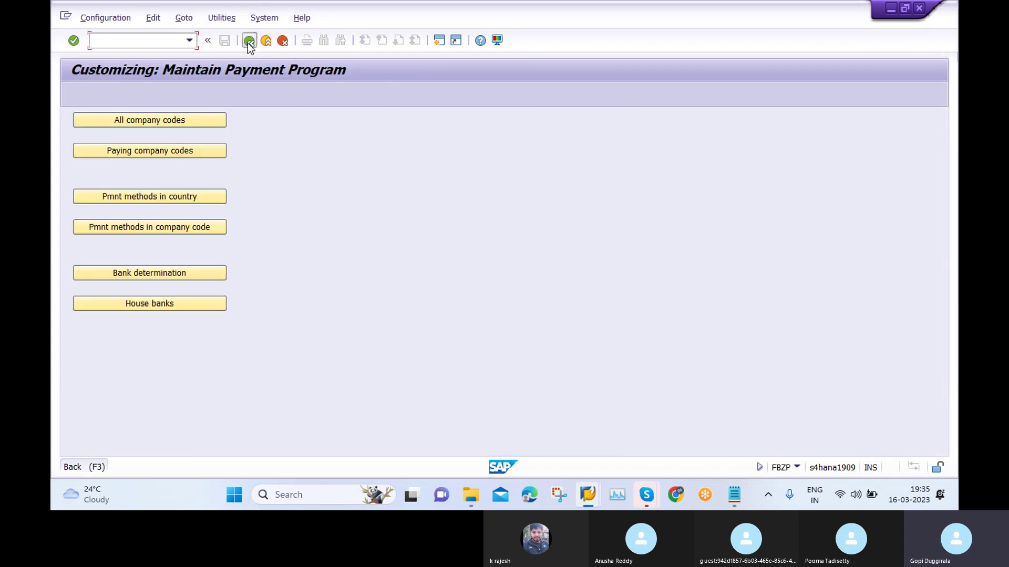
{"action": "left_click", "coordinate": [249, 42]}
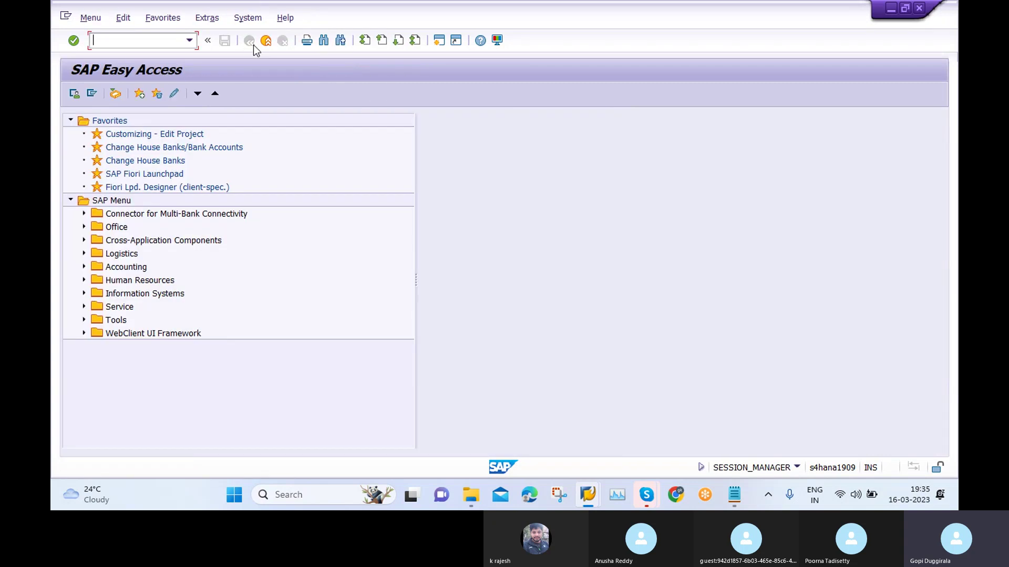
Minimize the extra session and exit the vendor line item display to SAP Easy Access.
{"action": "left_click", "coordinate": [892, 8]}
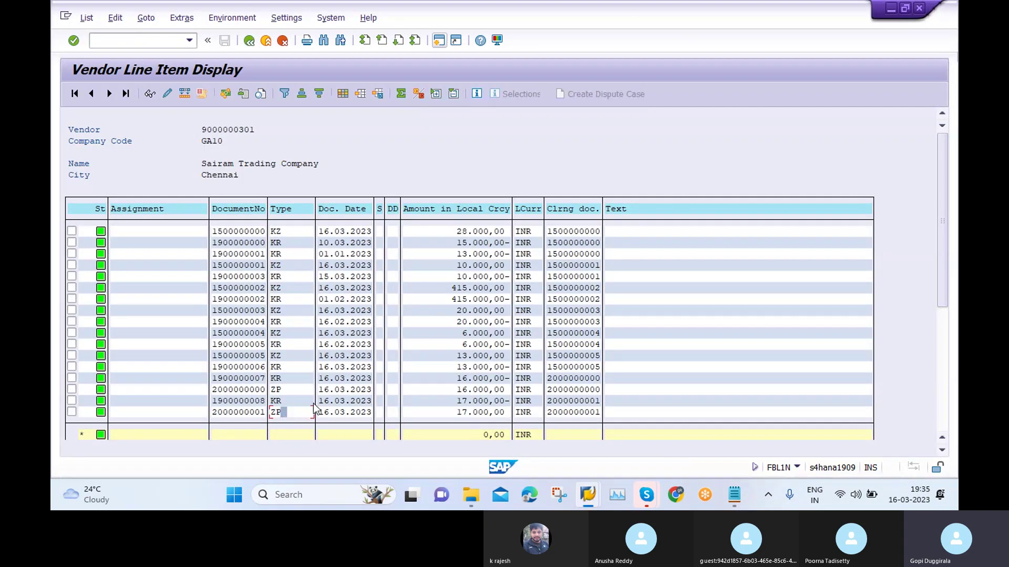
{"action": "left_click", "coordinate": [249, 42]}
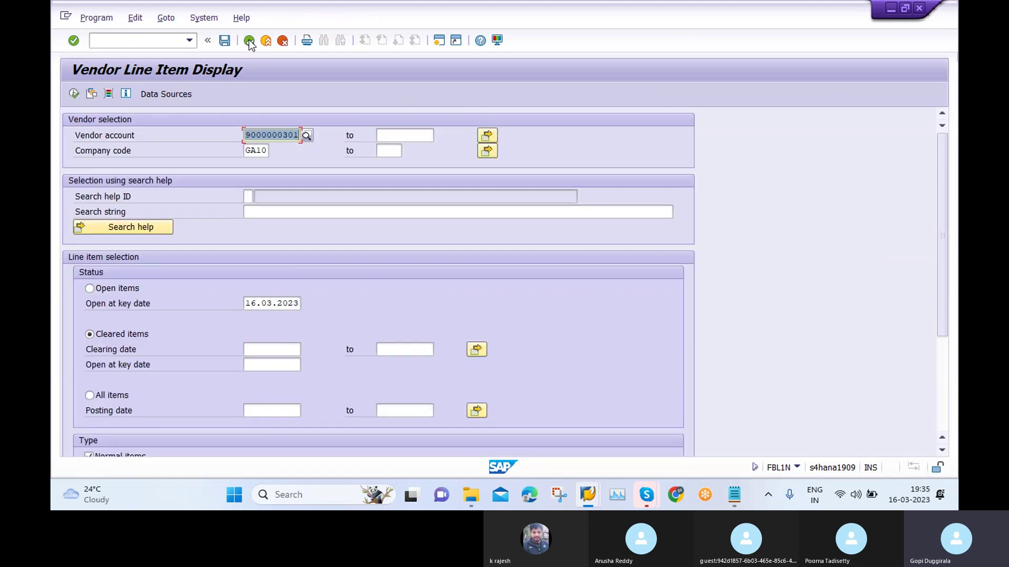
{"action": "left_click", "coordinate": [249, 41]}
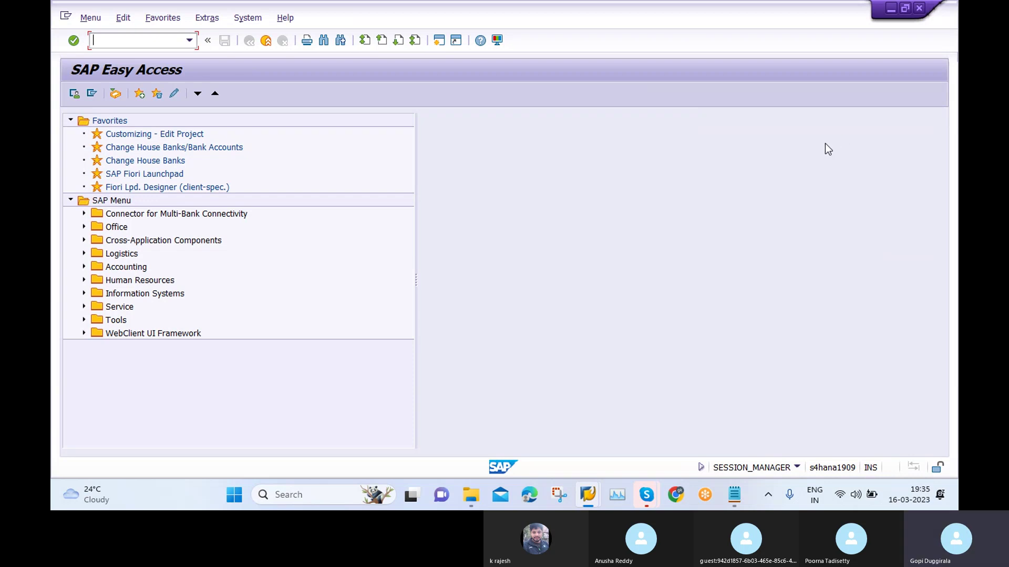
{"action": "key", "text": "alt+Tab"}
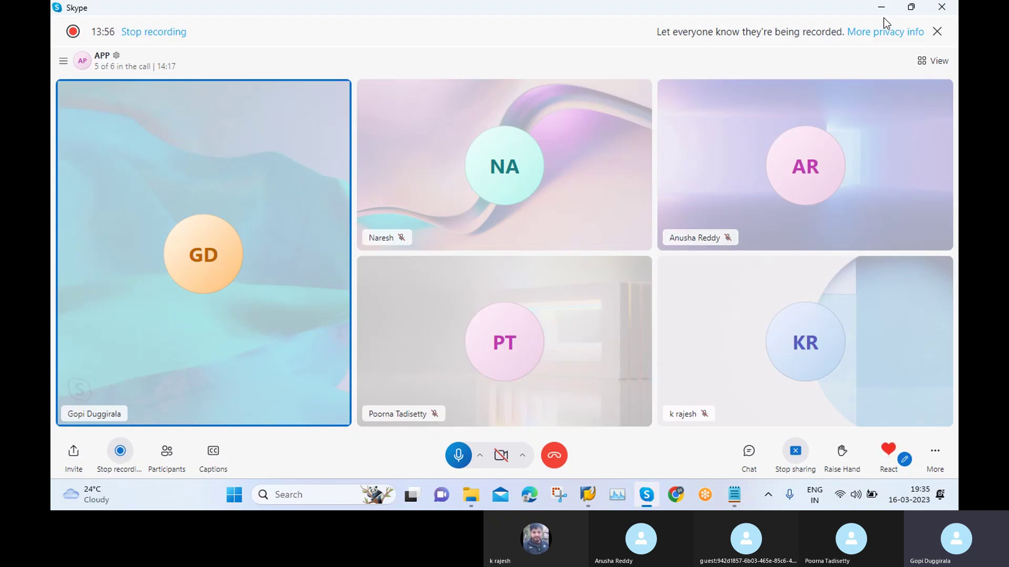
{"action": "left_click", "coordinate": [884, 9]}
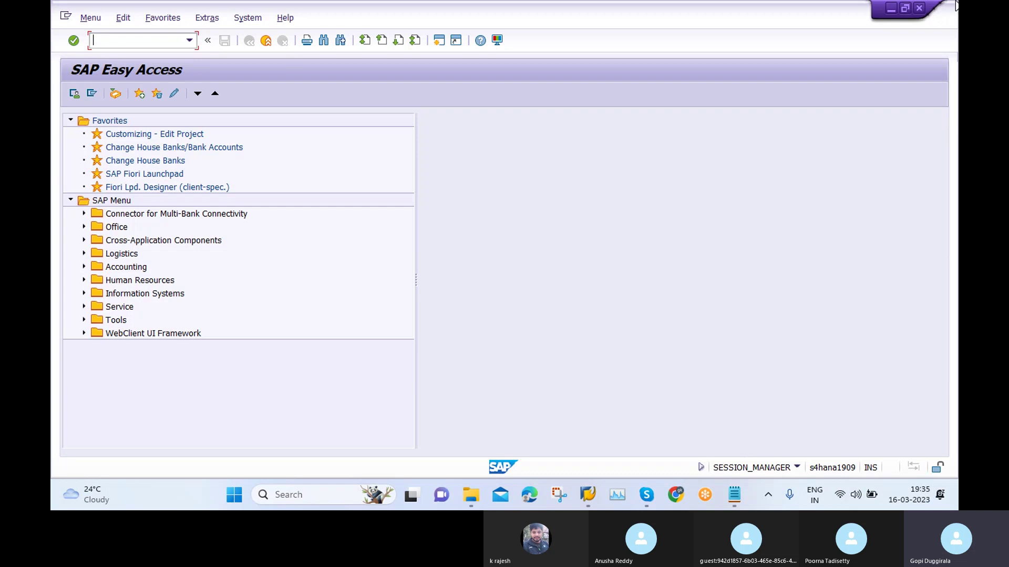
{"action": "key", "text": "alt+Tab"}
{"action": "key", "text": "super+Up"}
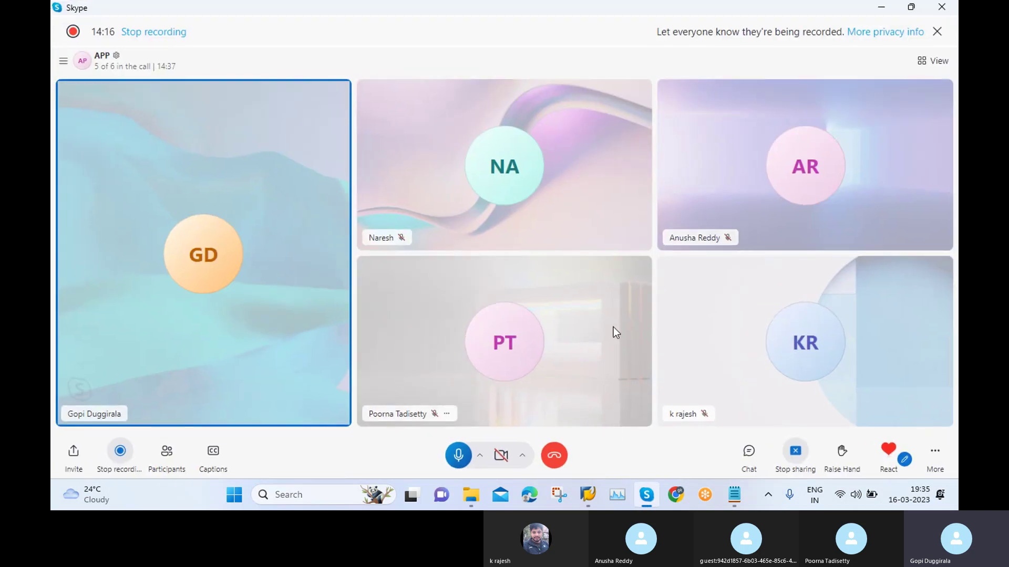